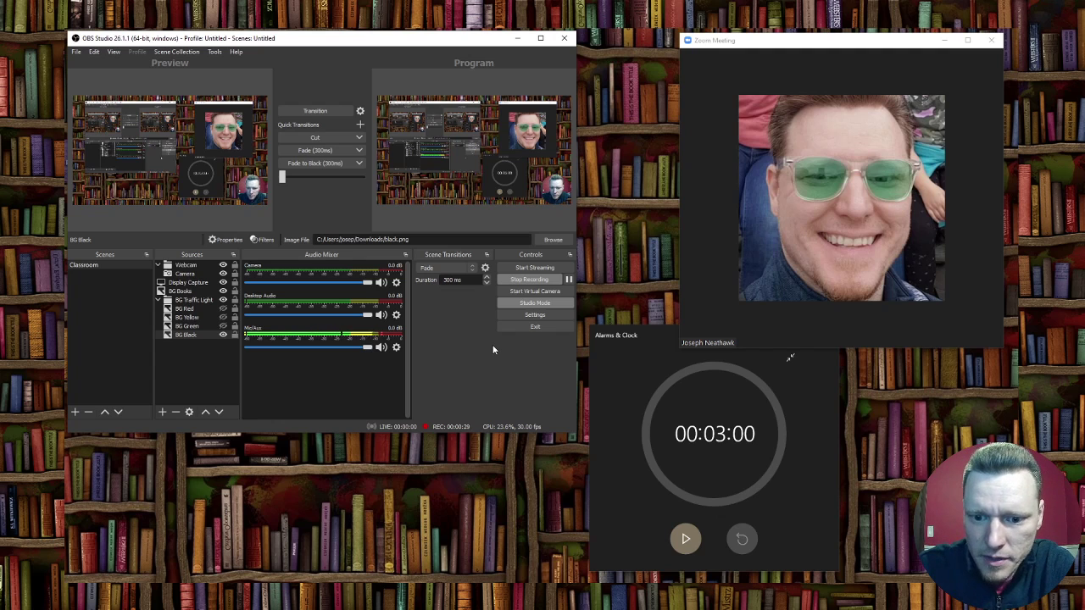
# Test the three-minute countdown timer by starting and pausing it, and reset it to its full time.
pyautogui.click(641, 335)
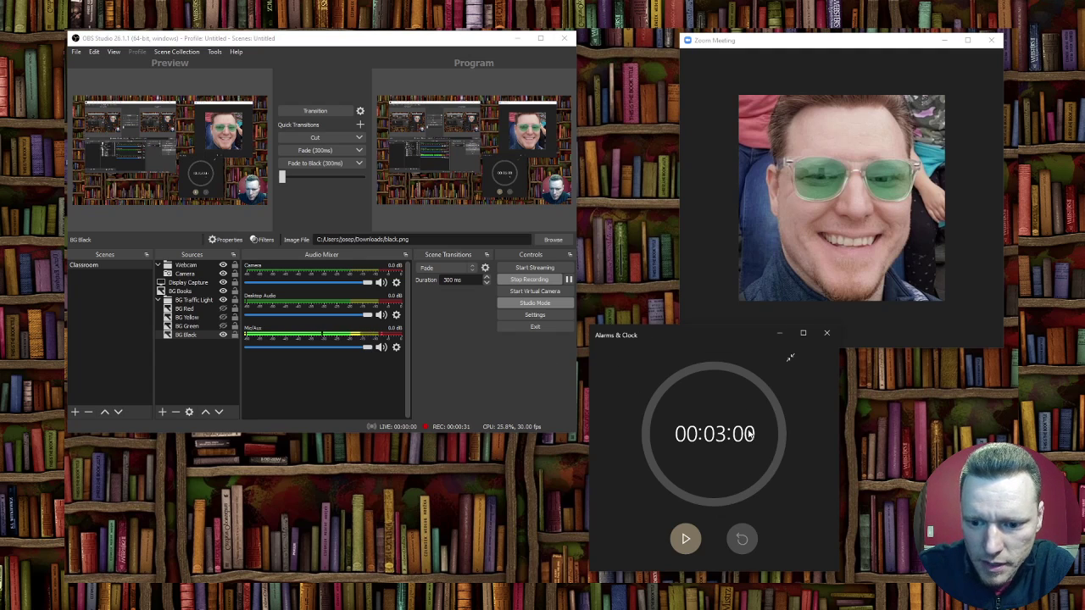
pyautogui.click(686, 539)
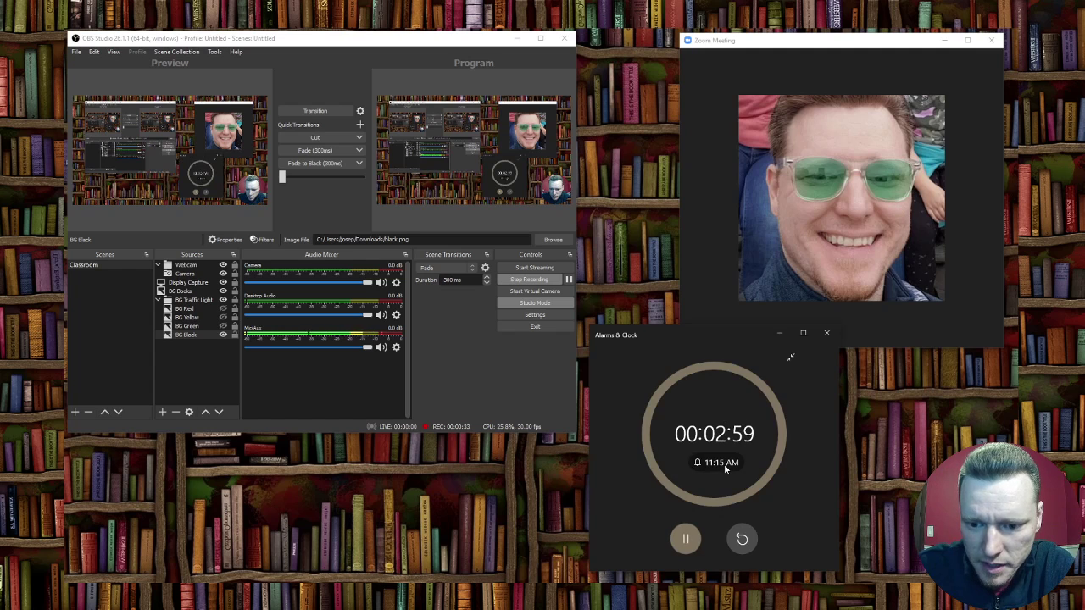
pyautogui.click(686, 539)
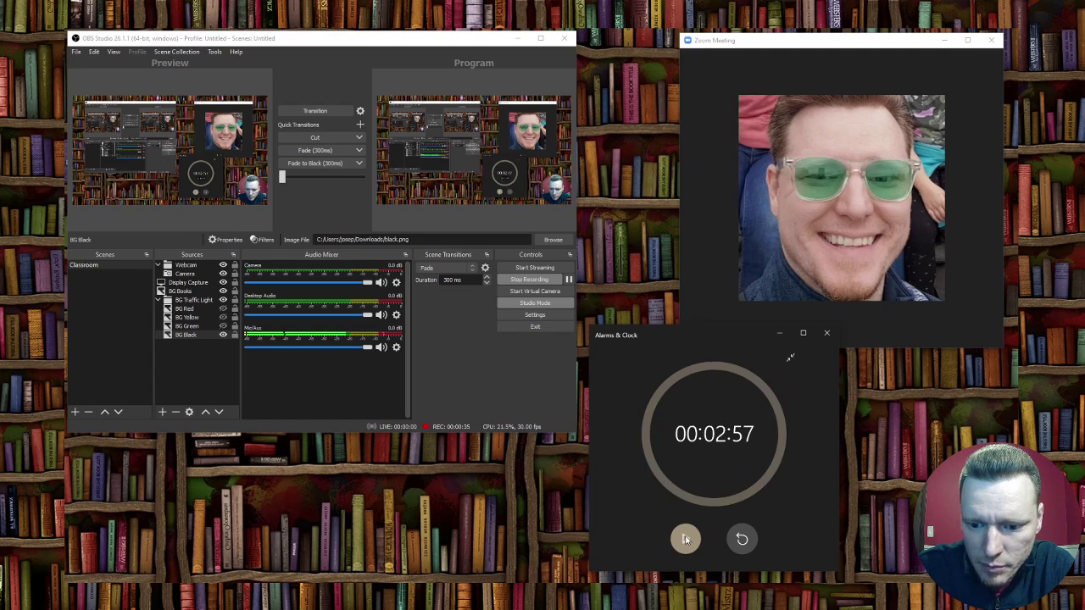
pyautogui.click(741, 539)
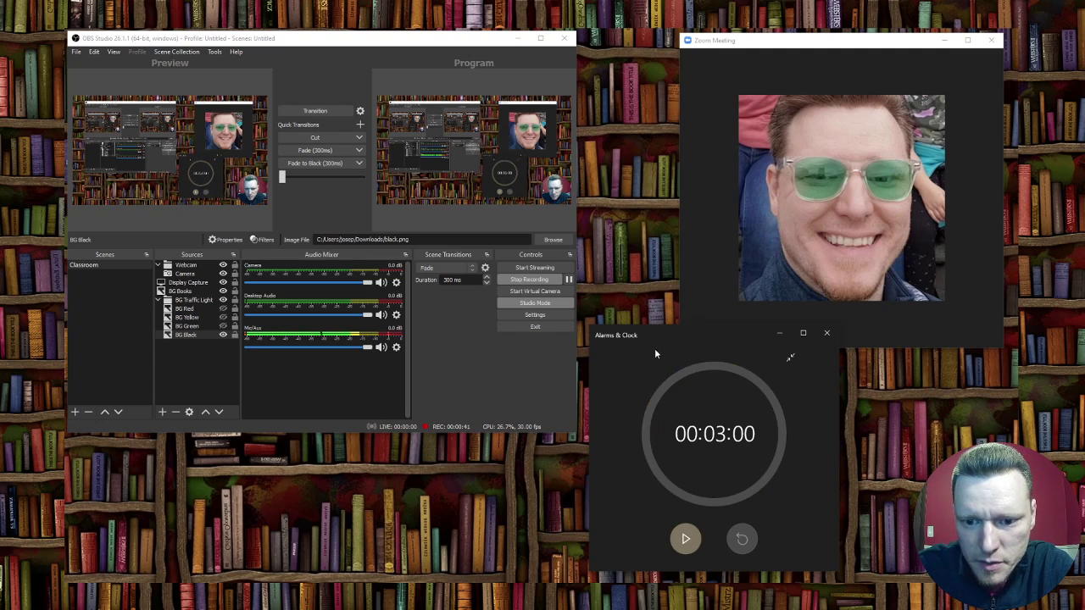
# Nudge the timer window slightly and bring the Zoom Meeting window in front of it.
pyautogui.moveTo(661, 332); pyautogui.dragTo(658, 331)
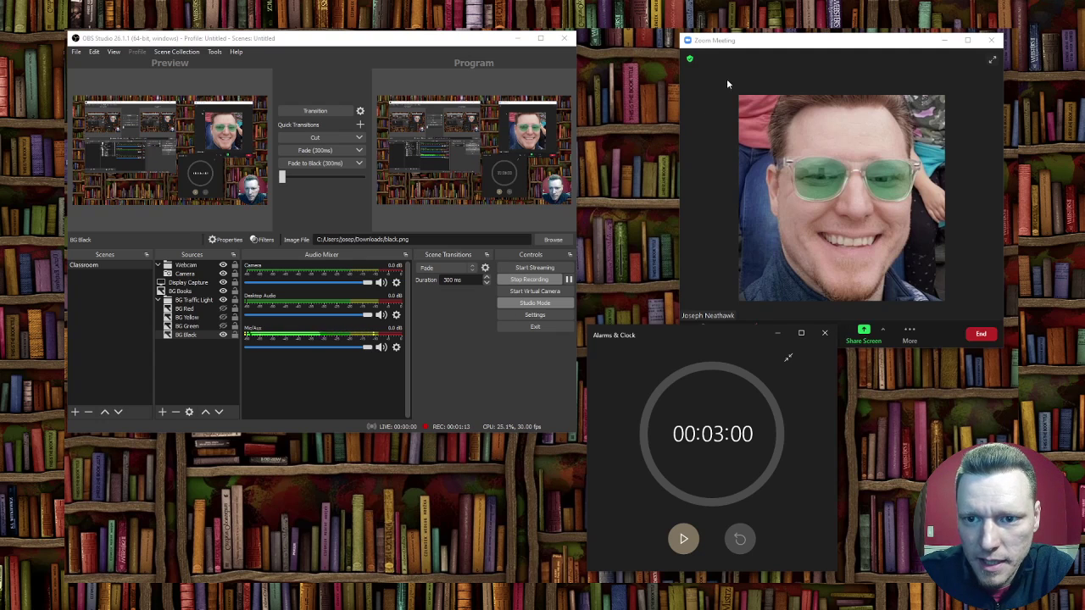
pyautogui.click(752, 42)
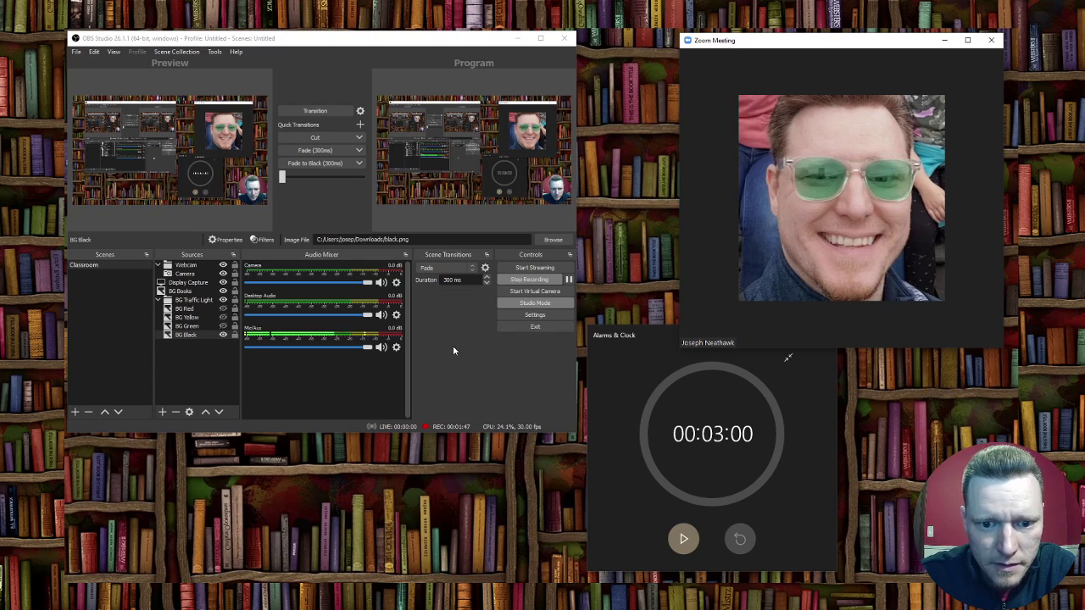
# Switch Studio Mode off and back on to compare the single view with the Preview and Program views.
pyautogui.click(532, 304)
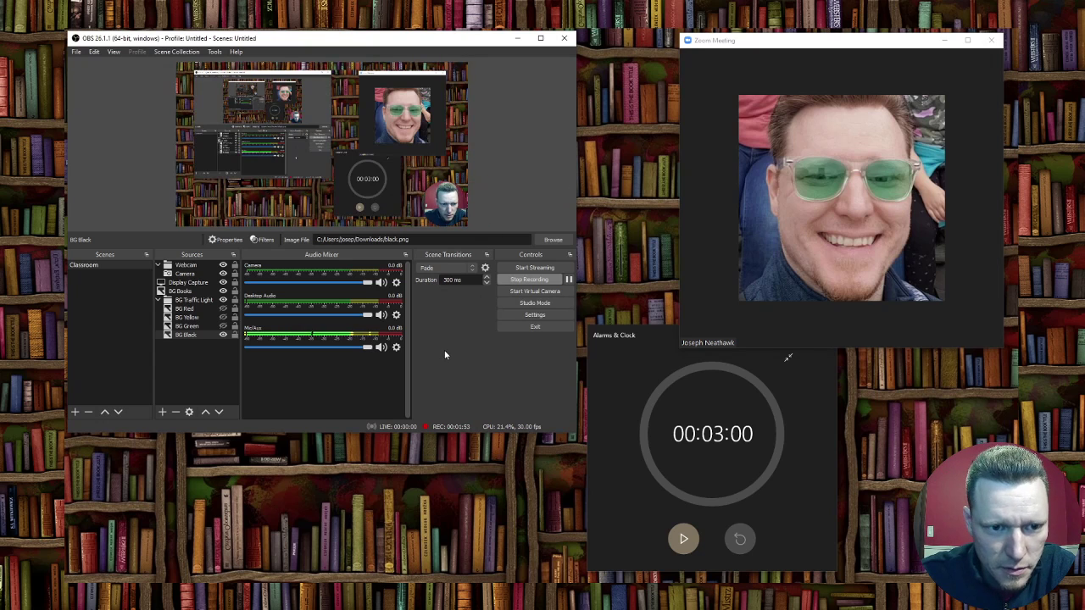
pyautogui.click(551, 302)
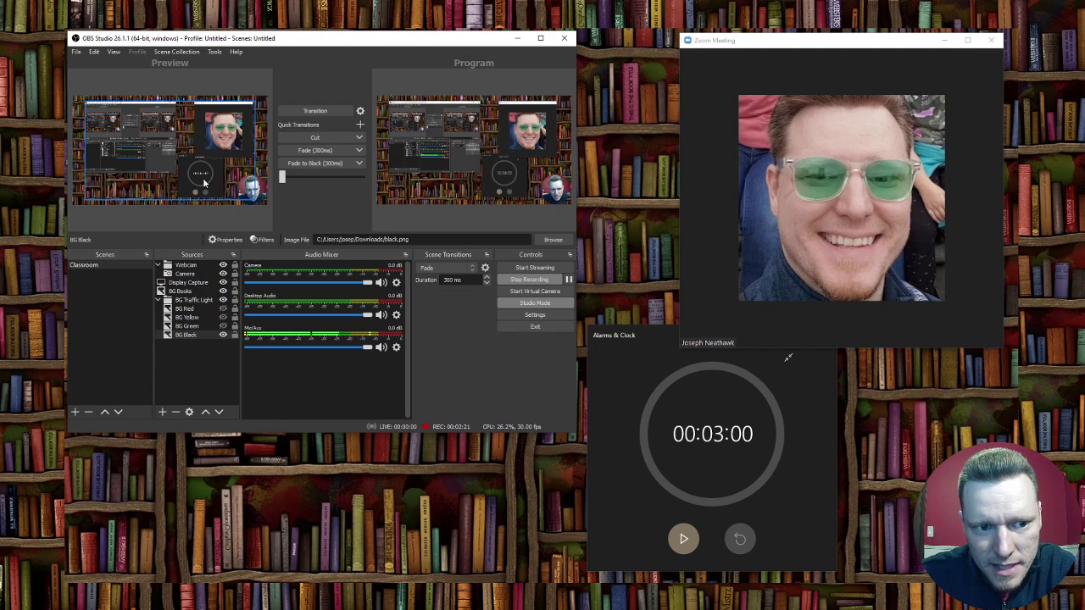
# Move the webcam overlay to the lower-left corner of the Preview scene and transition the change to Program.
pyautogui.click(230, 143)
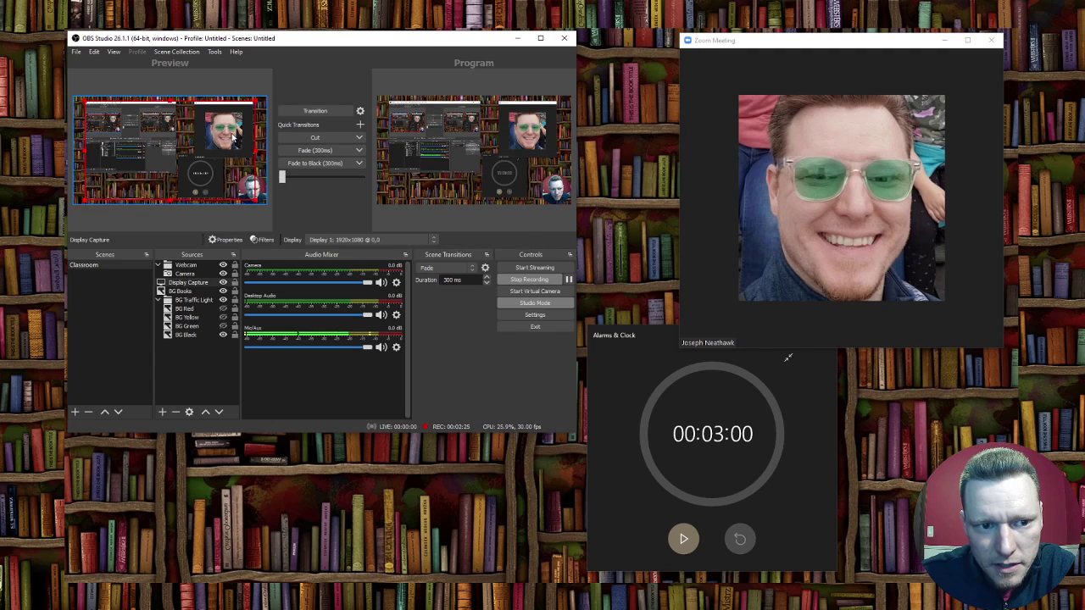
pyautogui.click(216, 152)
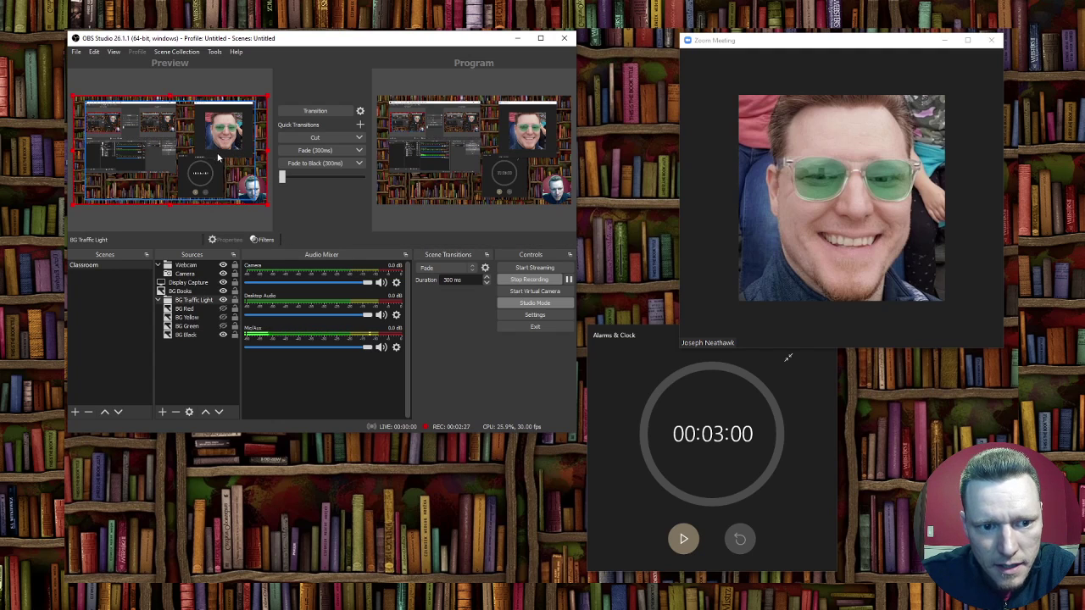
pyautogui.moveTo(252, 191); pyautogui.dragTo(108, 185)
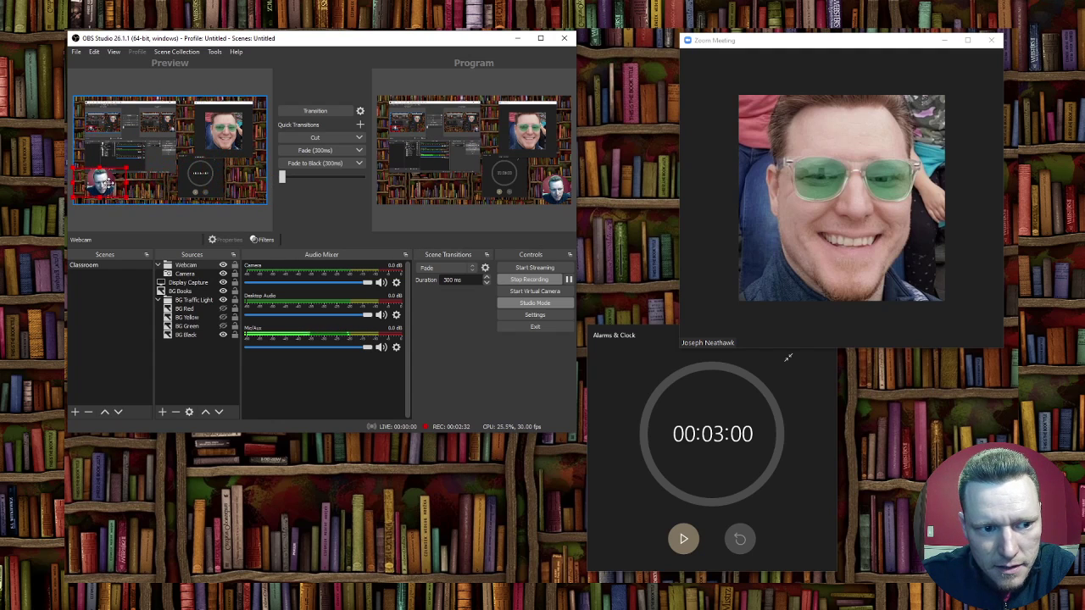
pyautogui.click(327, 114)
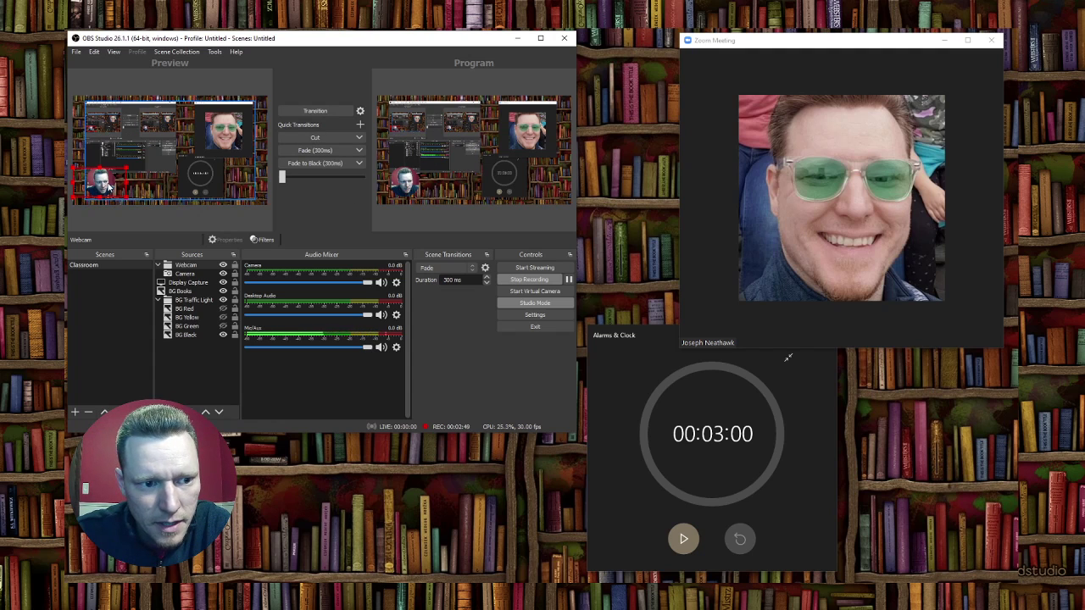
# Move the webcam overlay back to the lower-right corner of the Preview scene and cut to Program.
pyautogui.moveTo(112, 181); pyautogui.dragTo(256, 186)
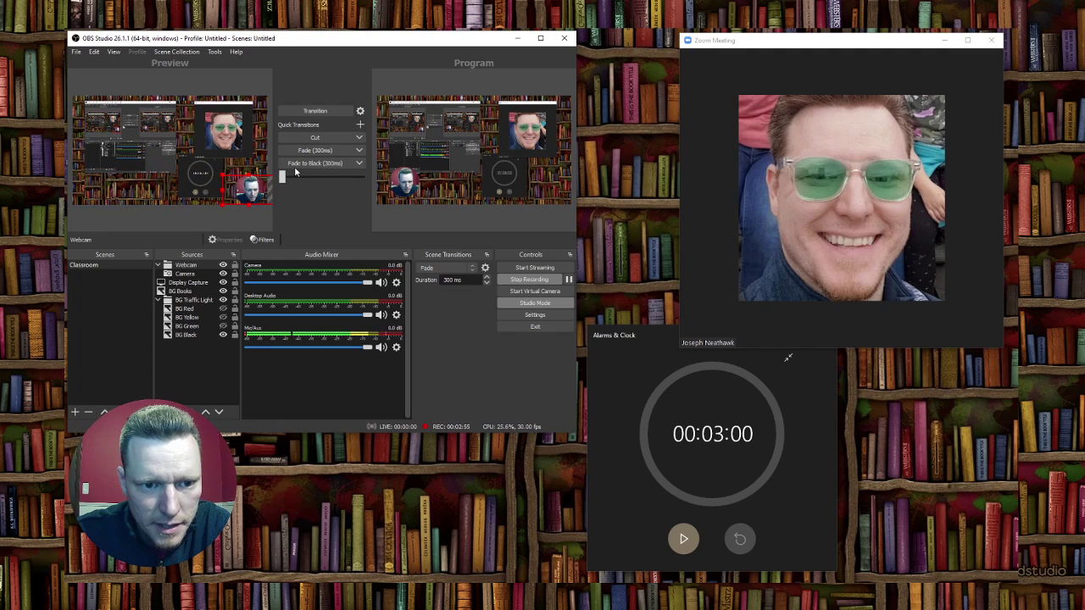
pyautogui.click(319, 141)
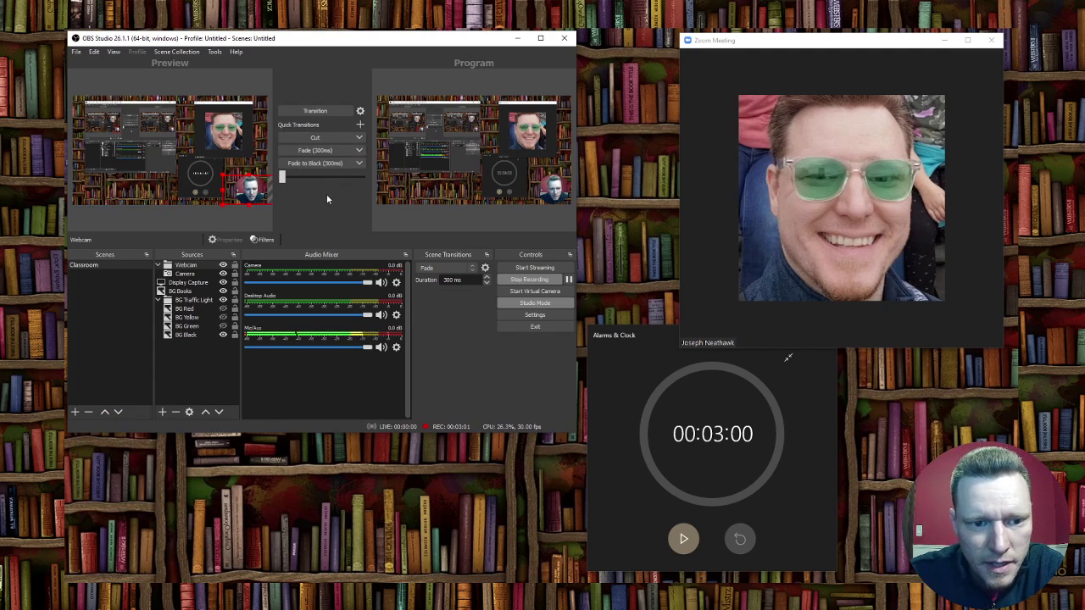
# Select the BG Books image in the preview and toggle its visibility, leaving it hidden.
pyautogui.click(252, 227)
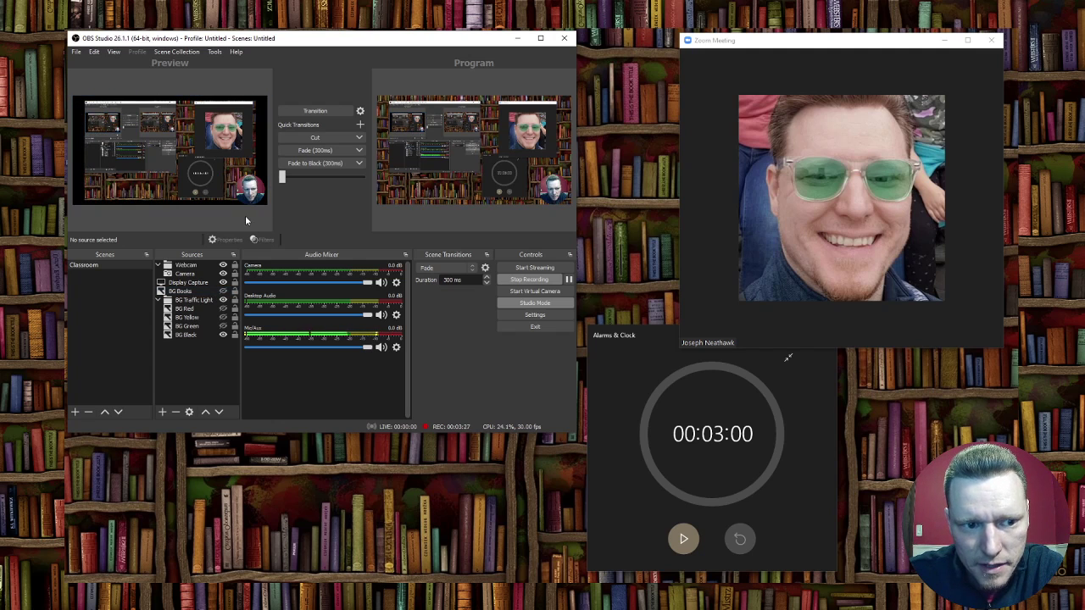
pyautogui.click(159, 194)
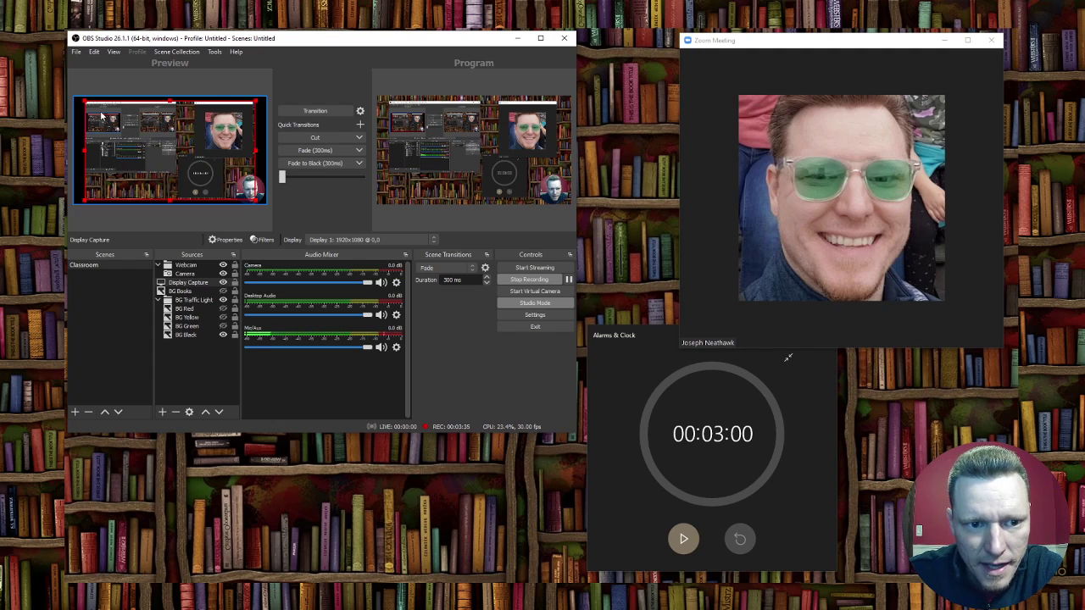
pyautogui.click(263, 93)
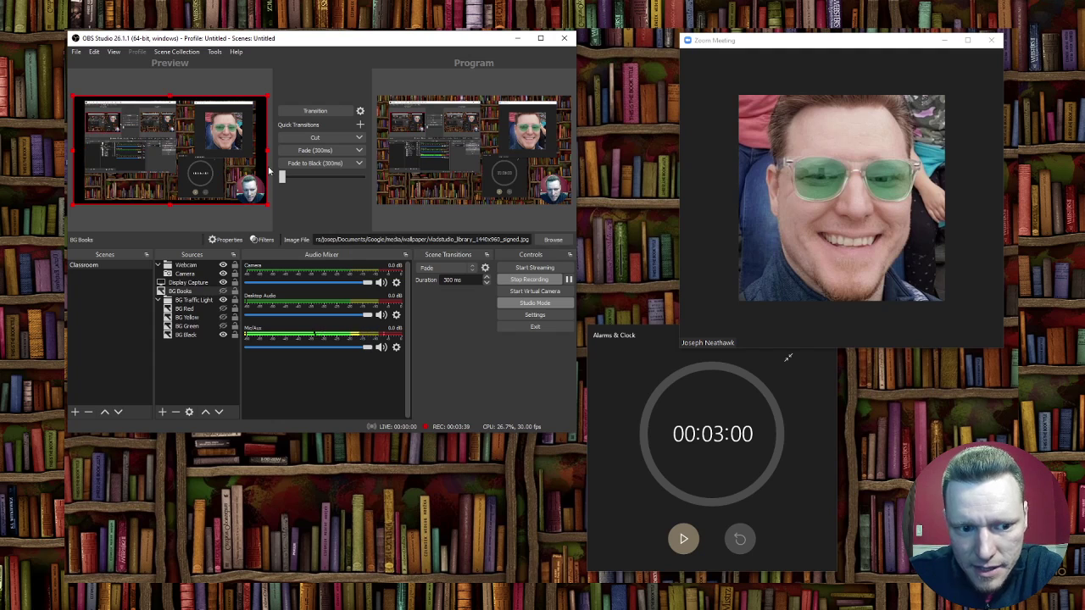
pyautogui.click(224, 292)
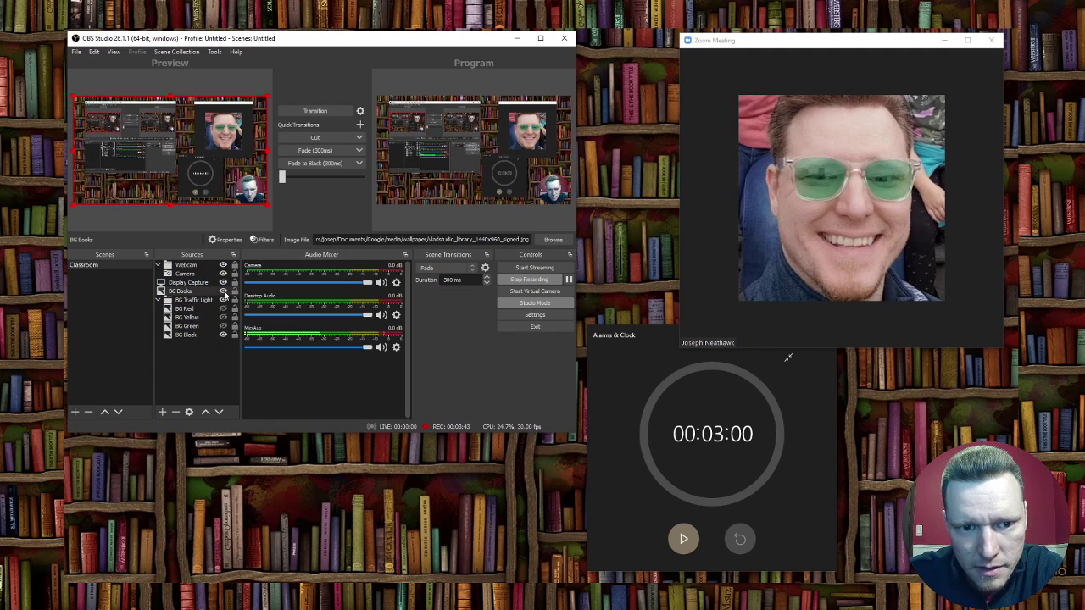
pyautogui.click(224, 292)
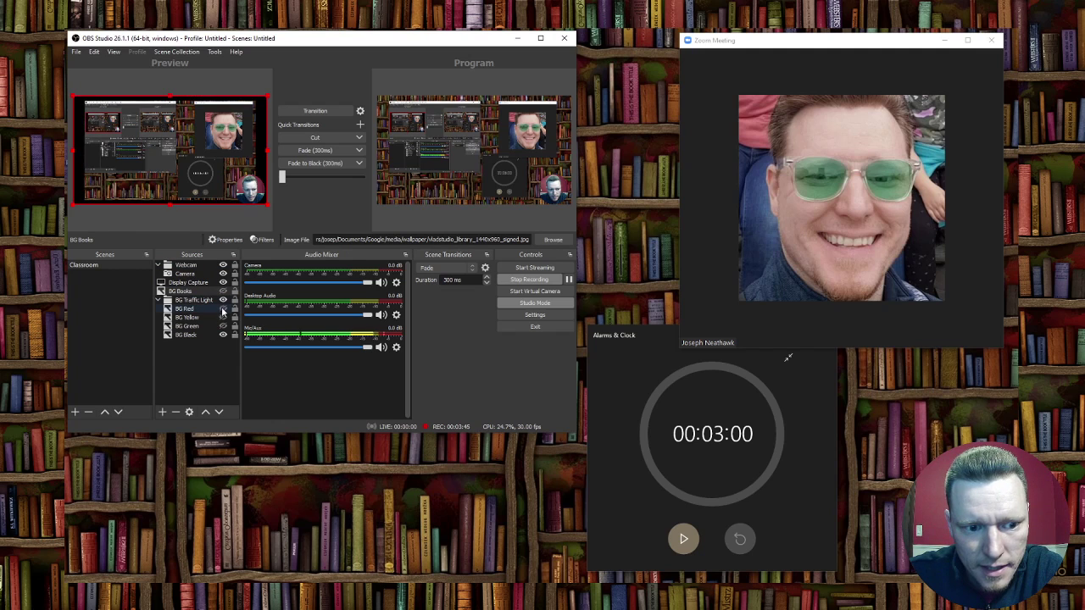
# Toggle the BG Traffic Light images to cycle the preview border through red and green and back to black.
pyautogui.click(223, 310)
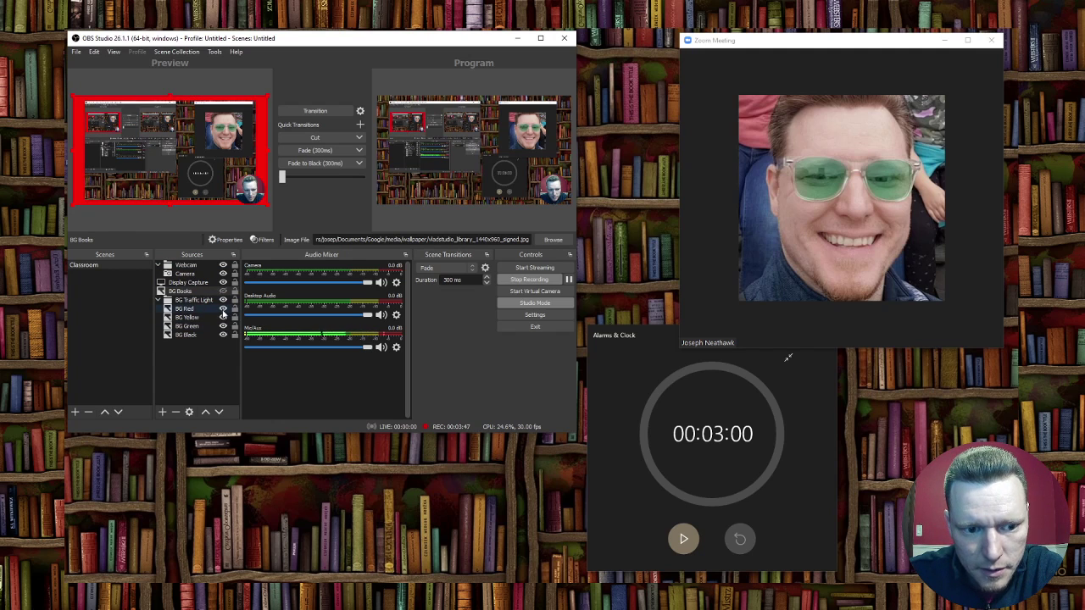
pyautogui.click(224, 309)
pyautogui.click(224, 318)
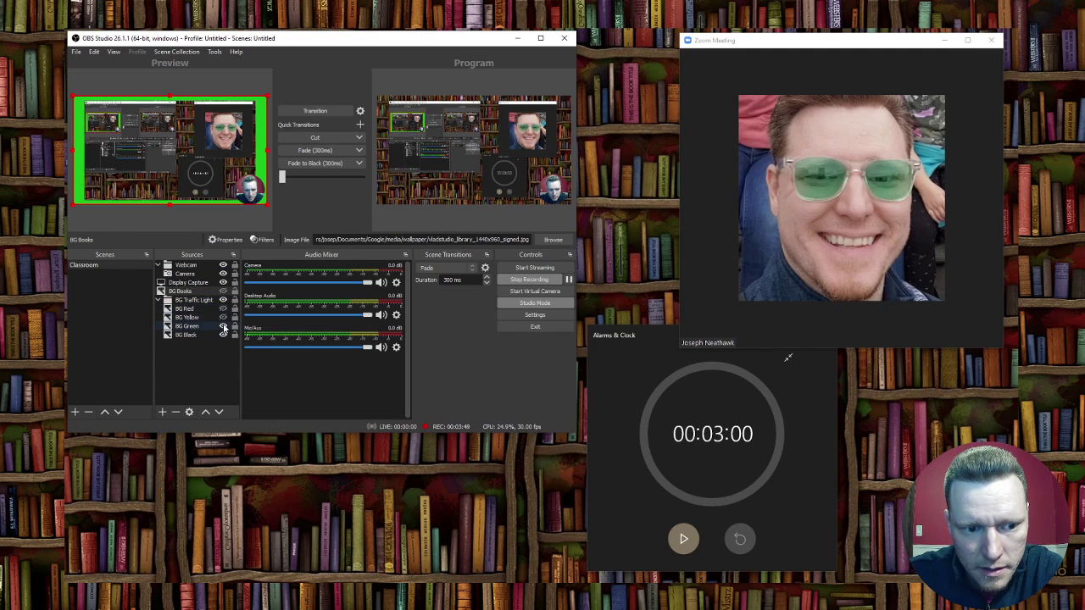
pyautogui.click(224, 327)
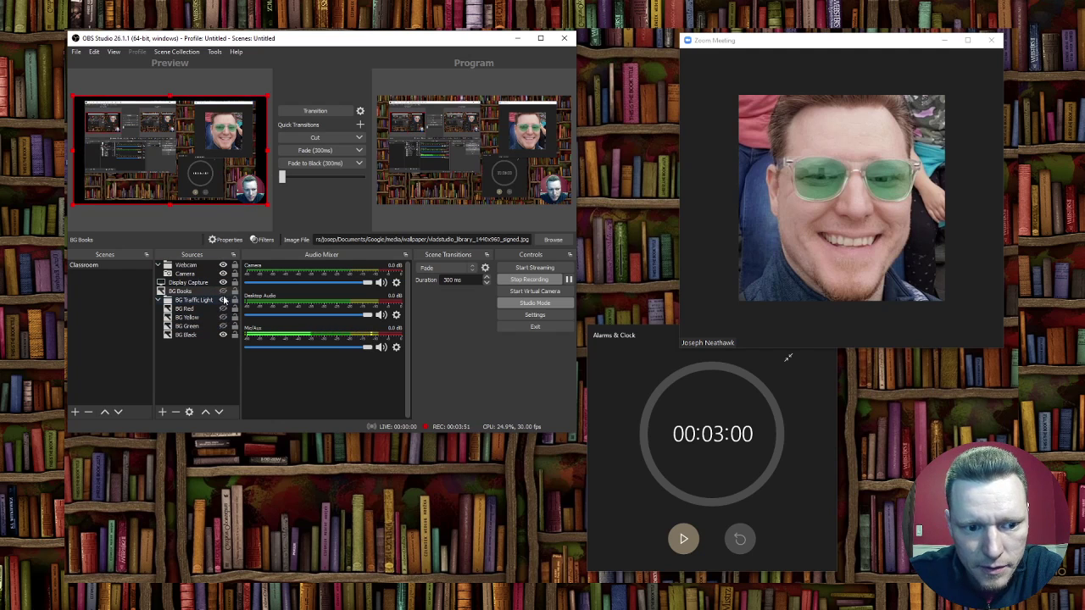
# Show the red traffic-light background in the preview with BG Books hidden and transition it to Program.
pyautogui.click(224, 300)
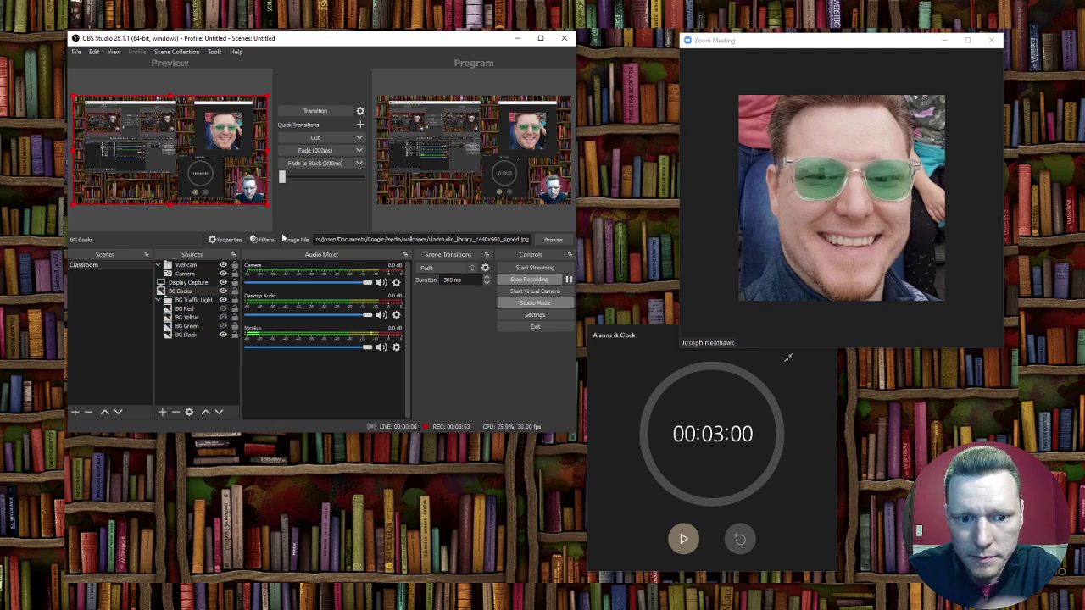
pyautogui.click(224, 300)
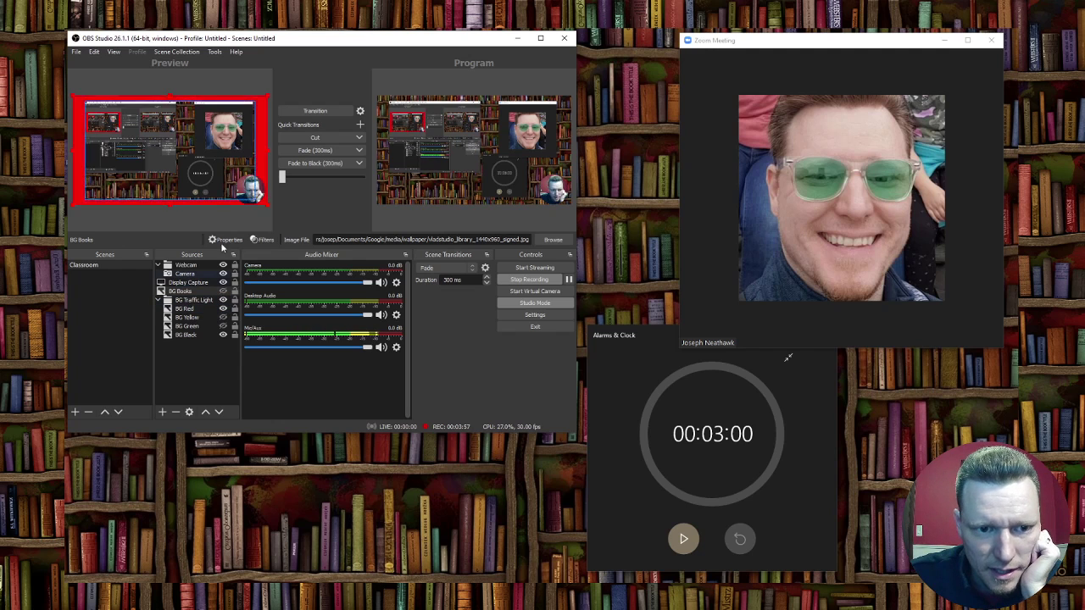
pyautogui.click(313, 112)
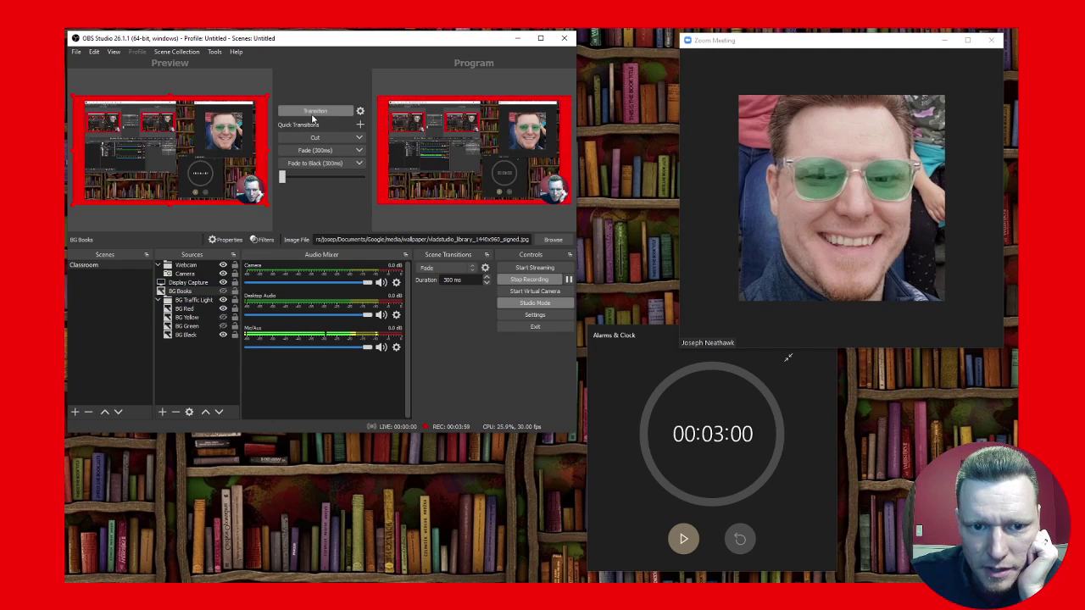
# Switch the live background to yellow and to black, and restore BG Books in Program.
pyautogui.click(224, 309)
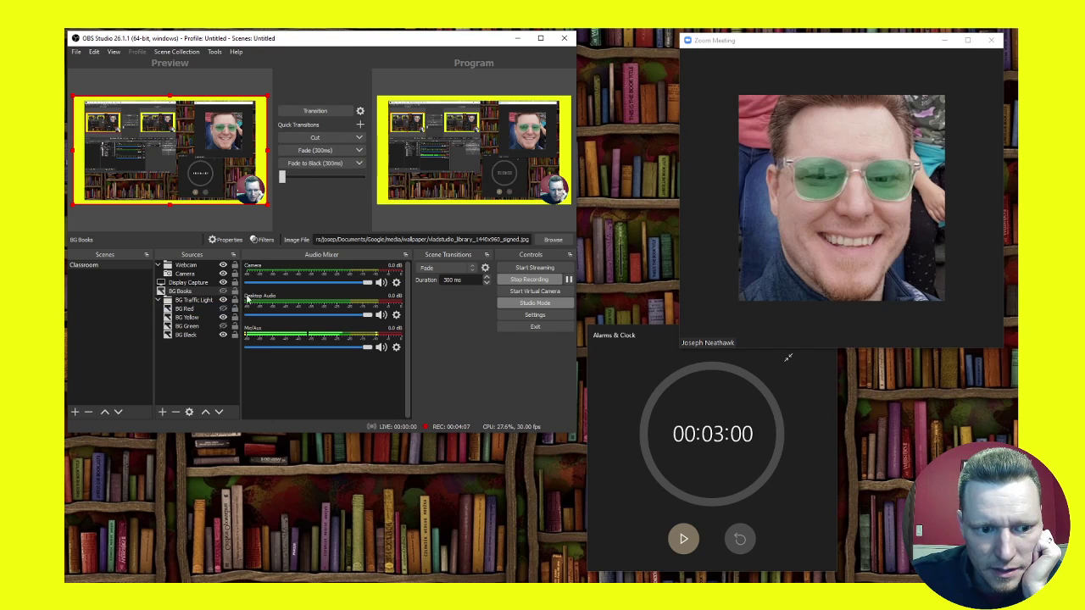
pyautogui.click(222, 317)
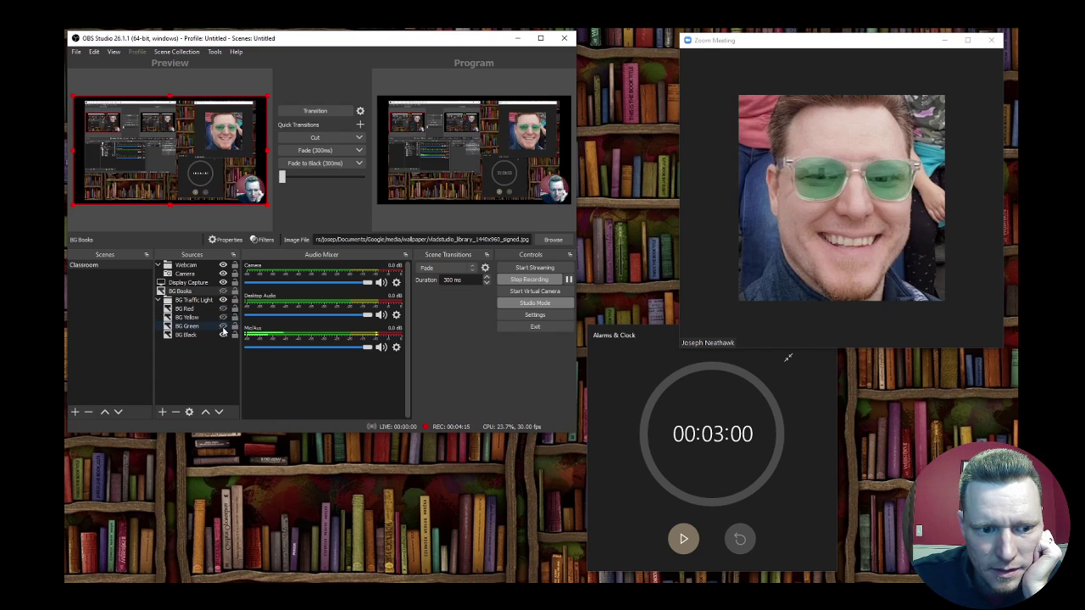
pyautogui.click(223, 291)
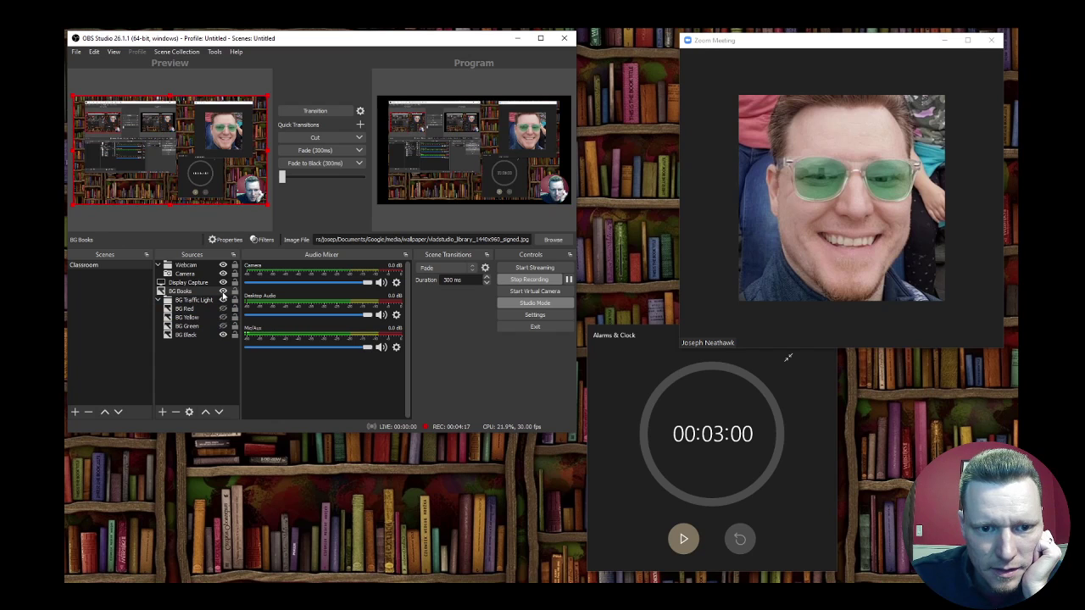
pyautogui.click(320, 110)
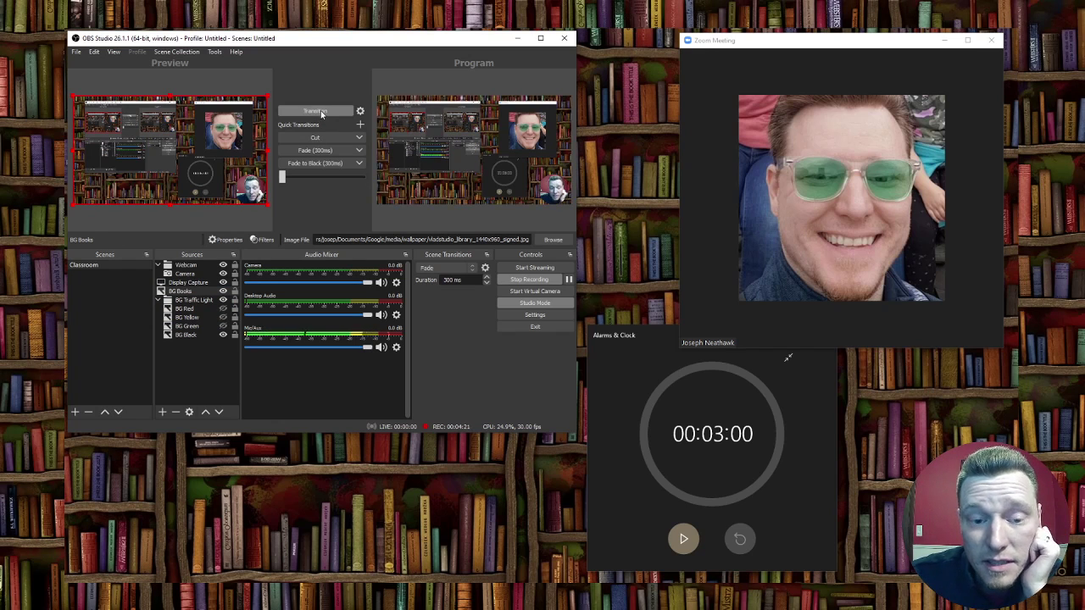
# Hide BG Books and show the BG Green, BG Yellow and BG Red images in the preview.
pyautogui.click(223, 291)
pyautogui.click(223, 317)
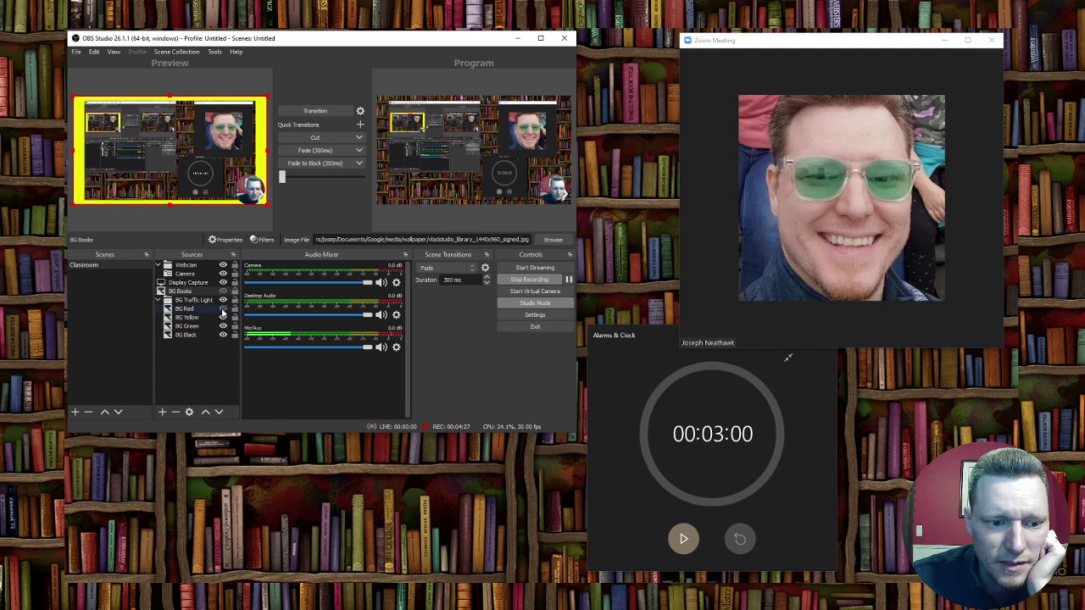
pyautogui.click(223, 308)
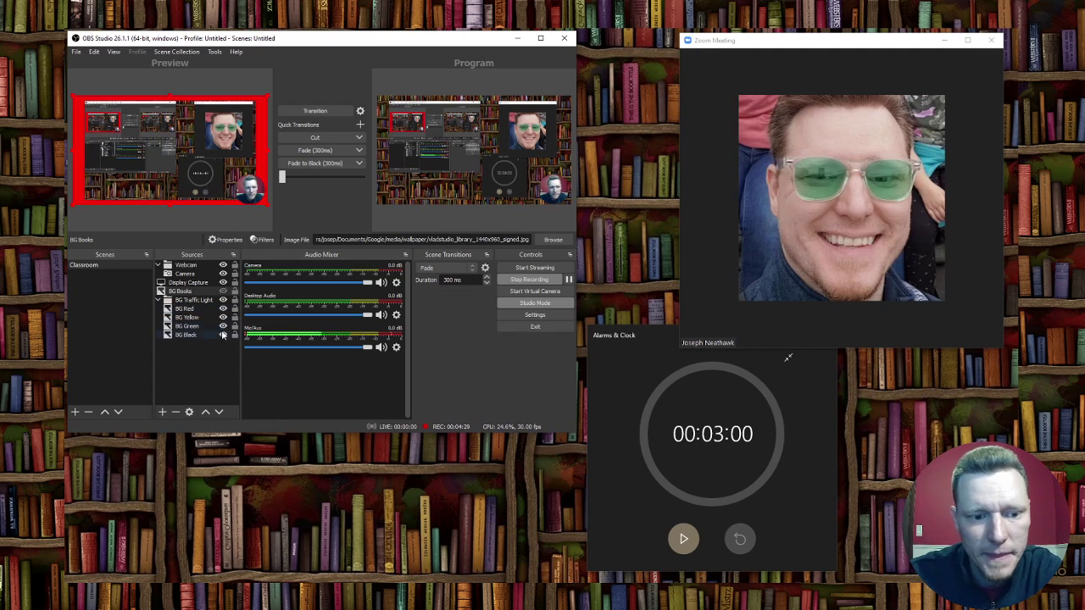
# Move BG Black to the top of the BG Traffic Light group and transition the preview to Program.
pyautogui.click(200, 335)
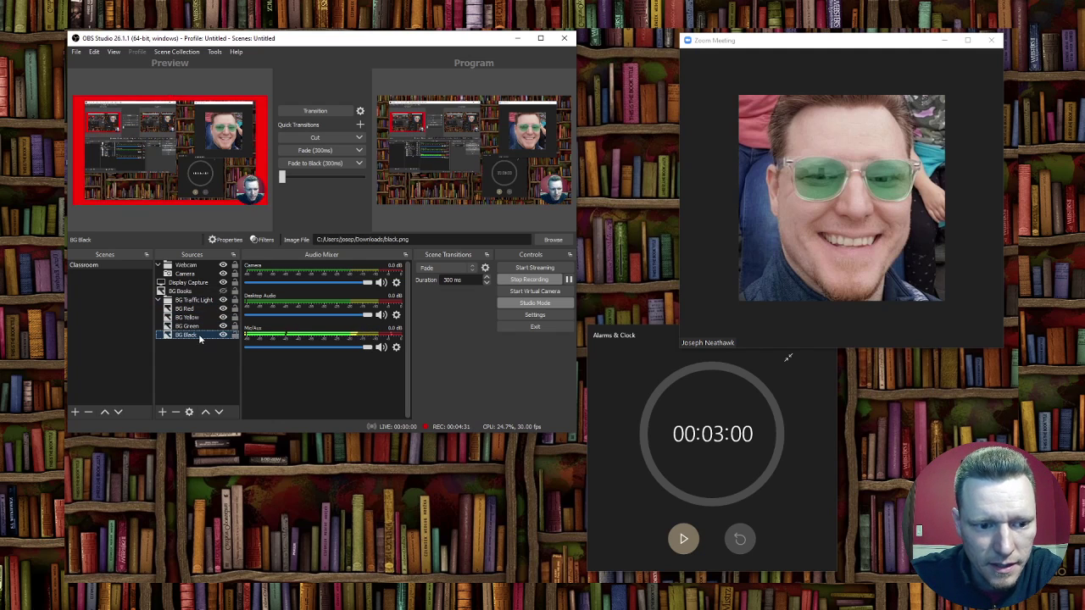
pyautogui.moveTo(201, 333); pyautogui.dragTo(208, 310)
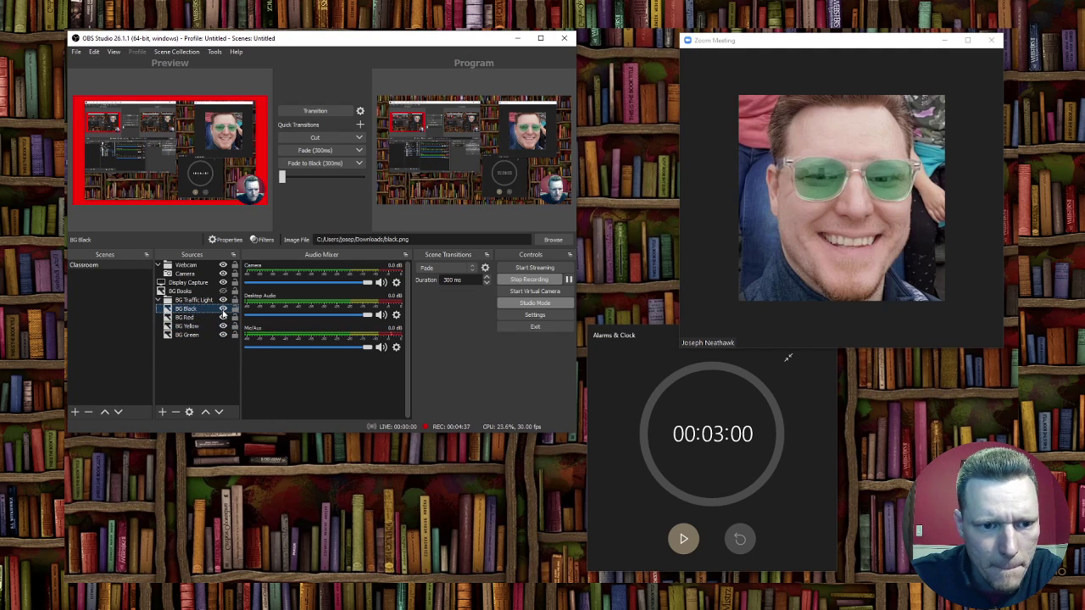
pyautogui.click(315, 111)
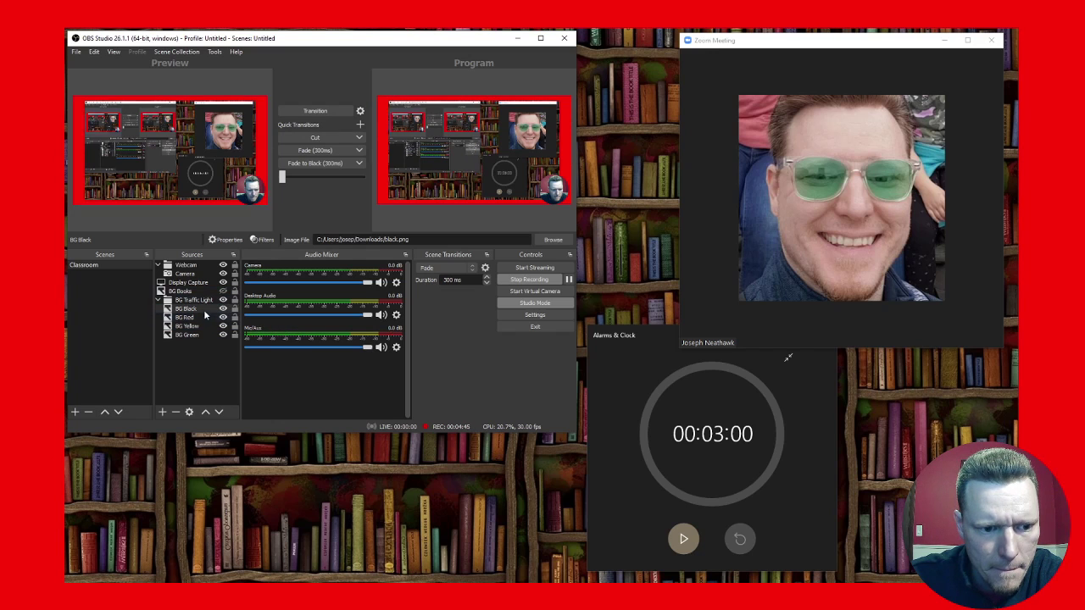
# Open the properties of the BG Black image source and close them unchanged.
pyautogui.click(203, 312)
pyautogui.doubleClick(203, 312)
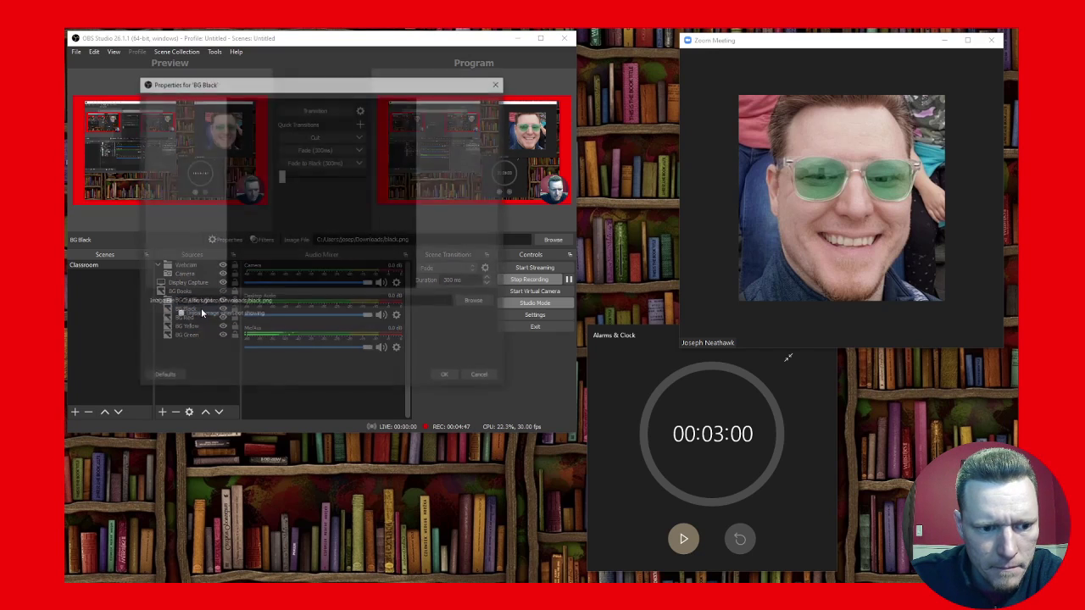
pyautogui.click(443, 373)
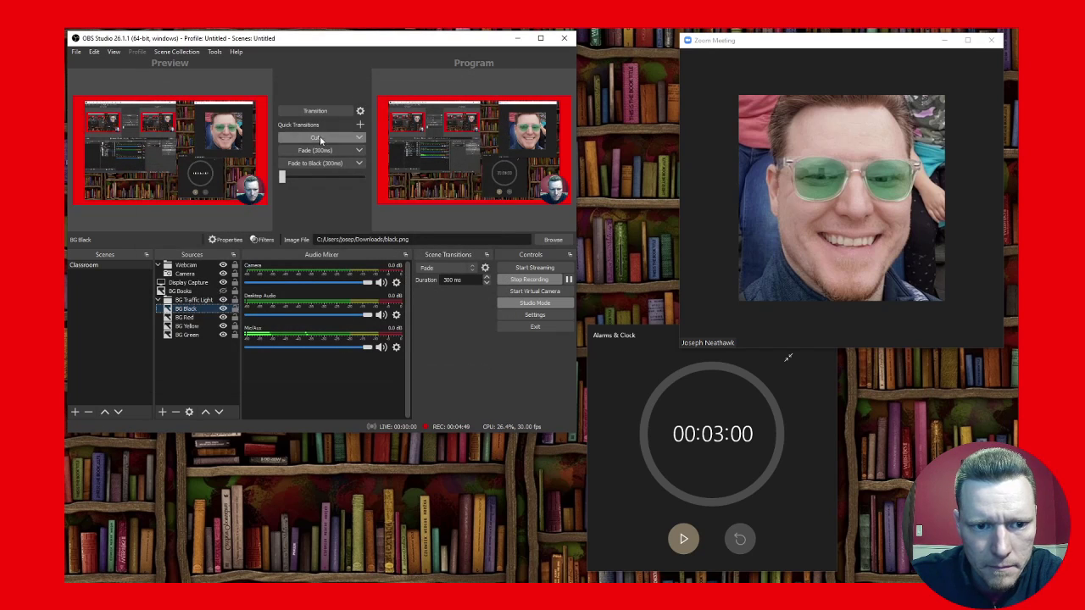
# Hide BG Red, BG Yellow and BG Green to put the black background in Program, and restore BG Books there.
pyautogui.click(223, 317)
pyautogui.click(224, 326)
pyautogui.click(224, 336)
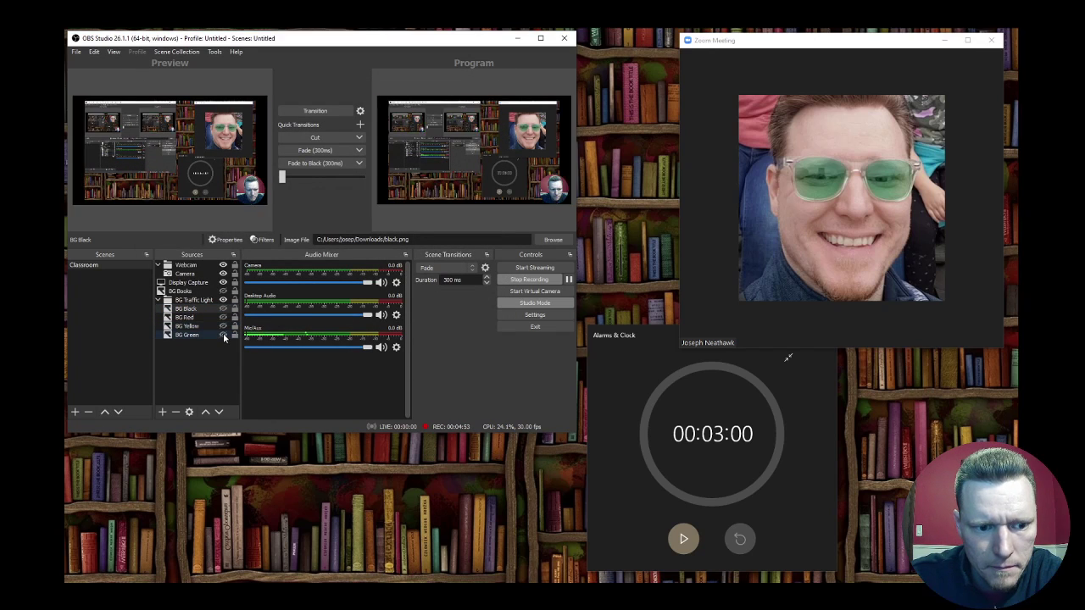
pyautogui.click(314, 112)
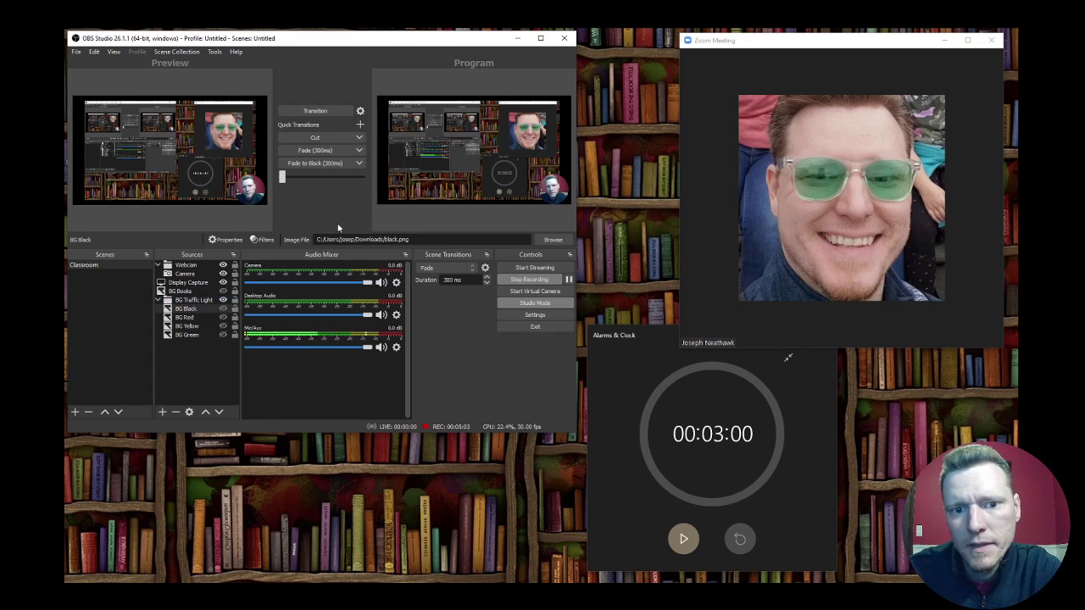
pyautogui.click(224, 291)
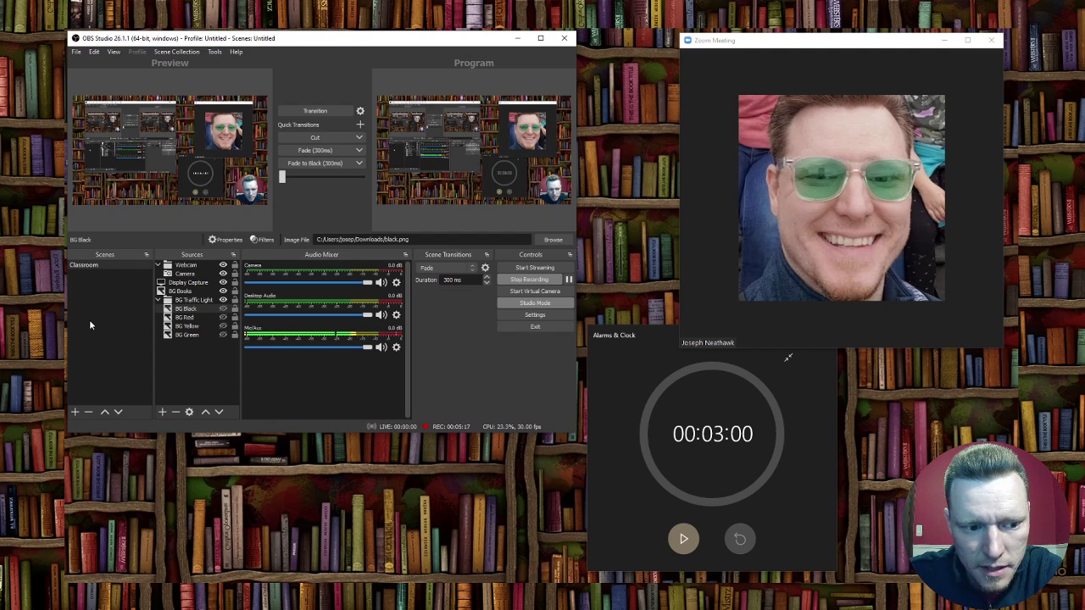
# Add a new scene with the default name Scene 2 and bring the Classroom scene back into the preview.
pyautogui.click(75, 413)
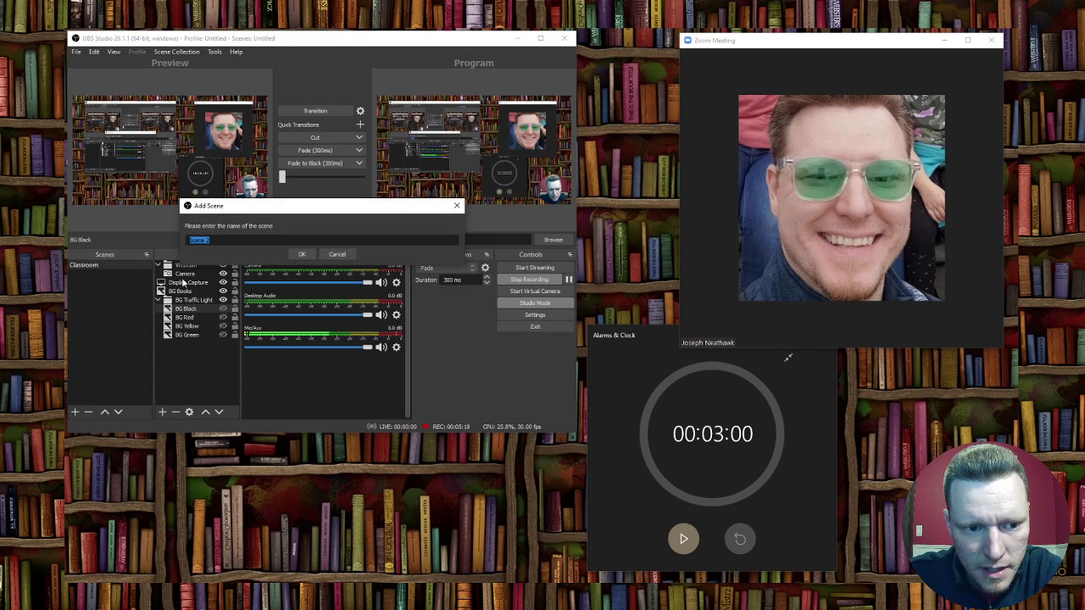
pyautogui.click(302, 253)
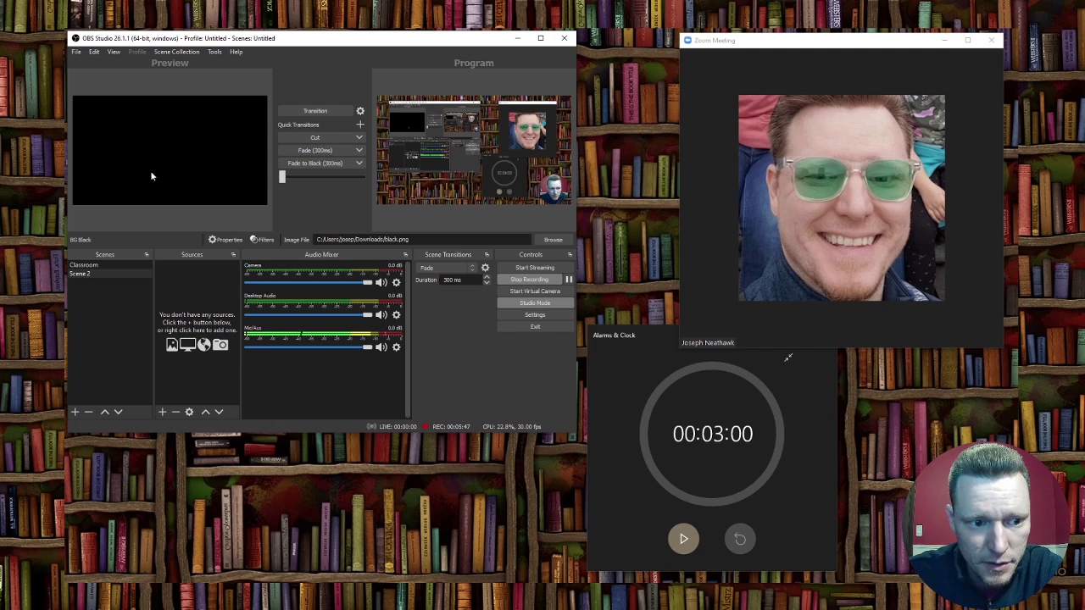
pyautogui.click(91, 275)
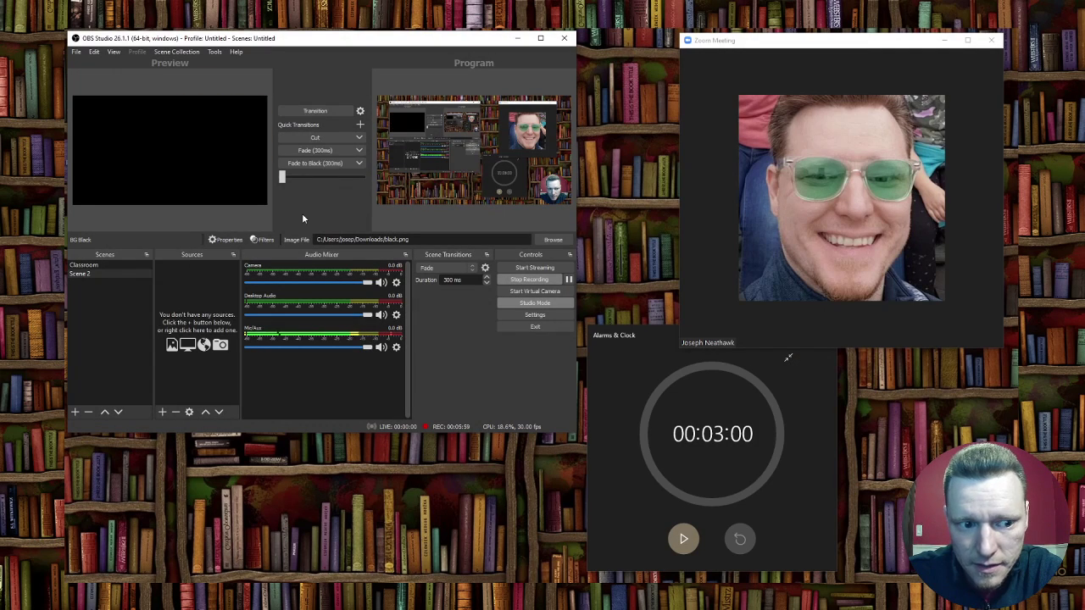
pyautogui.click(93, 265)
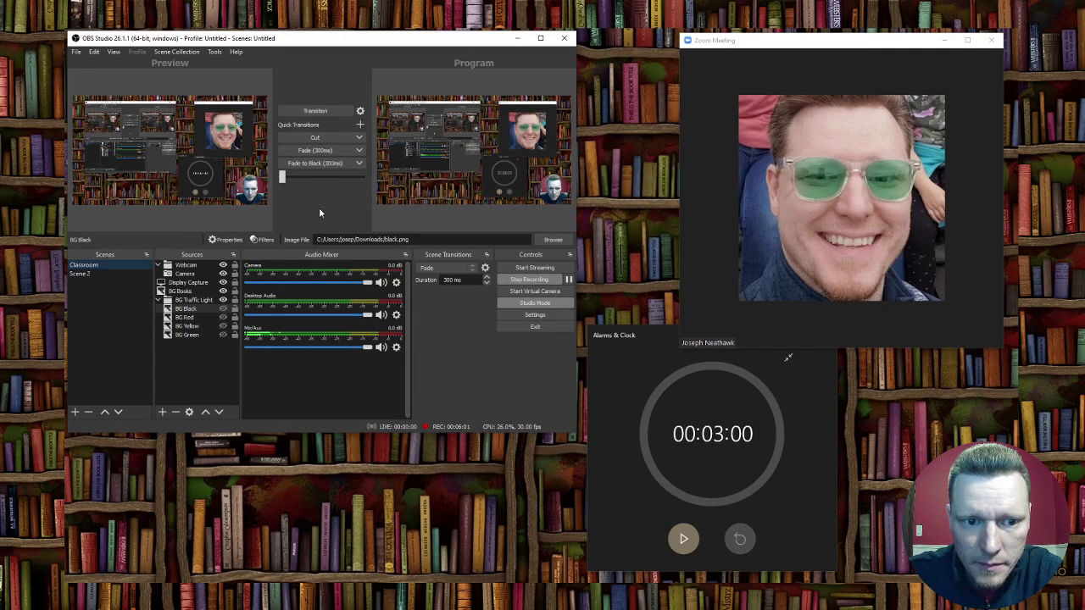
# Switch the preview to Scene 2 and back to the Classroom scene.
pyautogui.moveTo(283, 176)
pyautogui.mouseDown()
pyautogui.moveTo(353, 181)
pyautogui.moveTo(280, 183)
pyautogui.mouseUp()
pyautogui.click(105, 272)
pyautogui.click(102, 266)
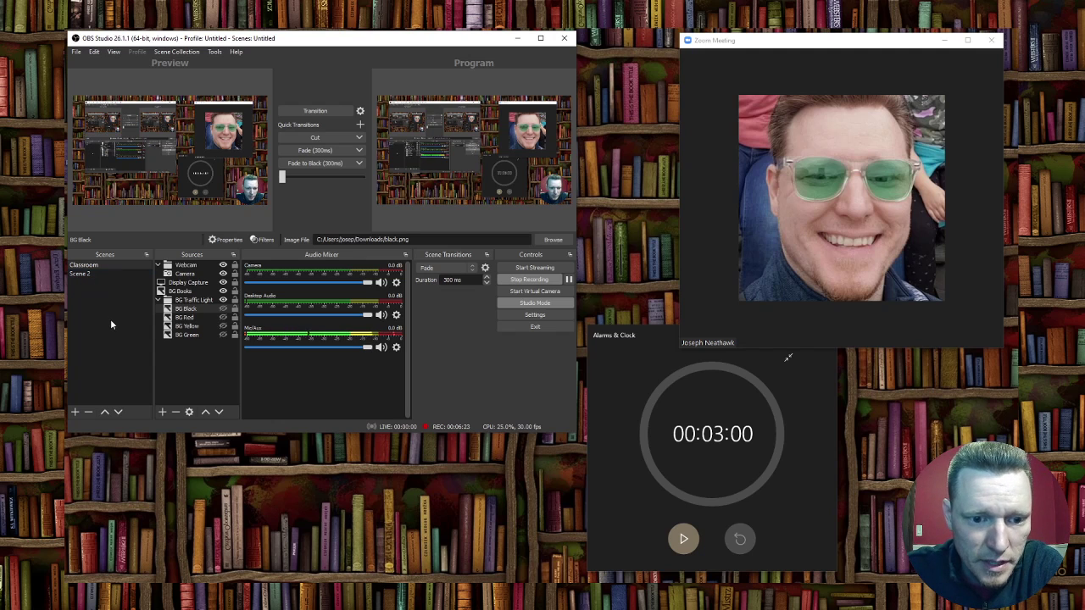
pyautogui.click(85, 265)
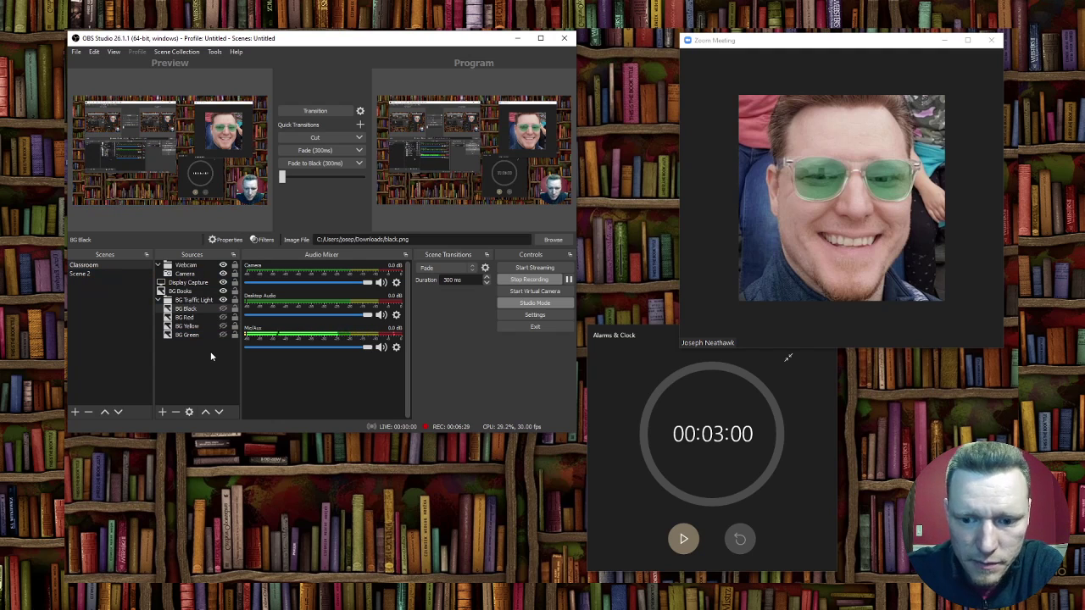
# Collapse and expand the Webcam group and select its Camera source.
pyautogui.click(159, 266)
pyautogui.click(159, 266)
pyautogui.click(187, 273)
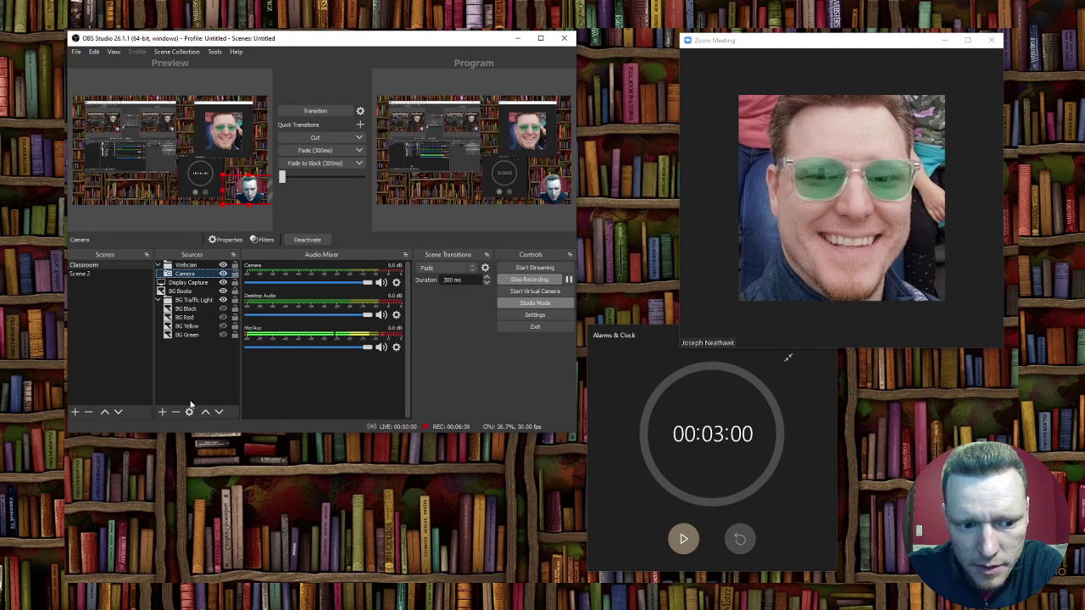
# Select BG Black, BG Red and BG Yellow and review the commands available for the selected sources.
pyautogui.click(188, 312)
pyautogui.rightClick(197, 324)
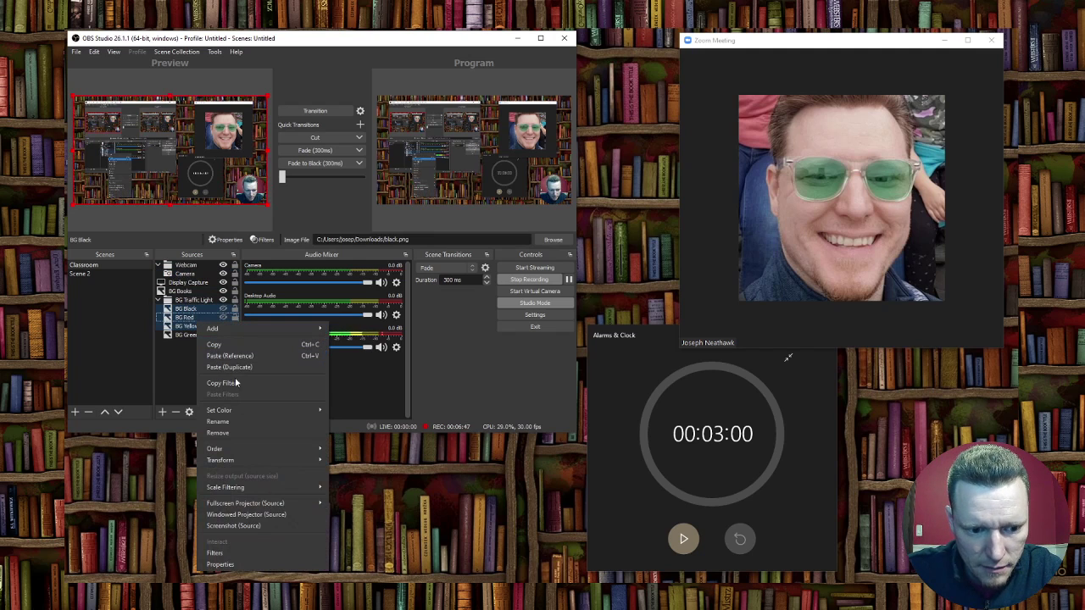
pyautogui.moveTo(254, 411)
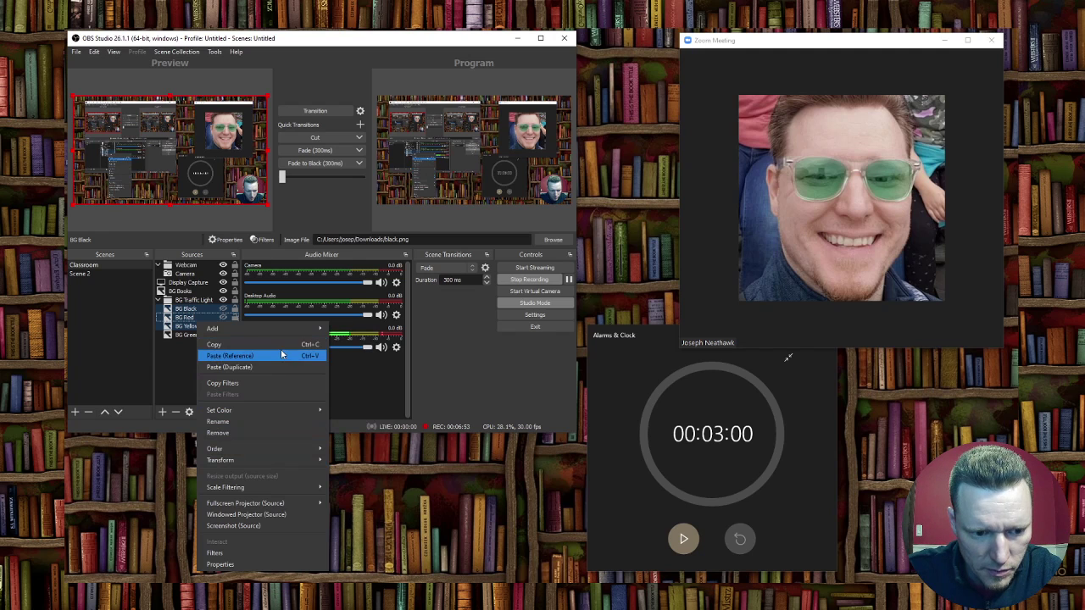
pyautogui.click(173, 363)
# Try to group BG Red, BG Yellow and BG Green under the default name Group, and remove that group.
pyautogui.click(188, 335)
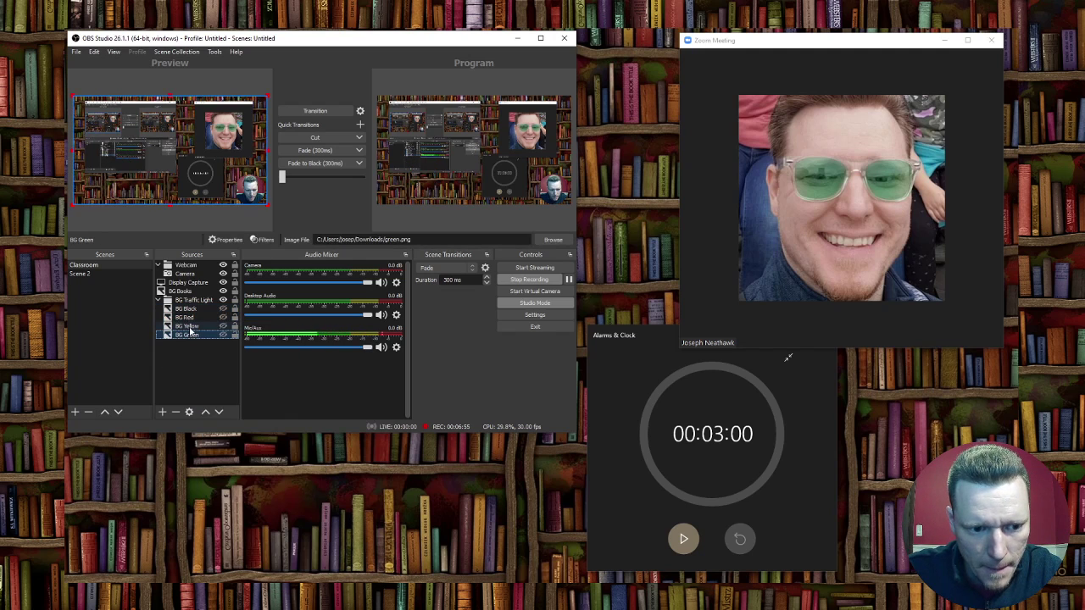
pyautogui.keyDown('shift'); pyautogui.click(199, 317); pyautogui.keyUp('shift')
pyautogui.rightClick(210, 326)
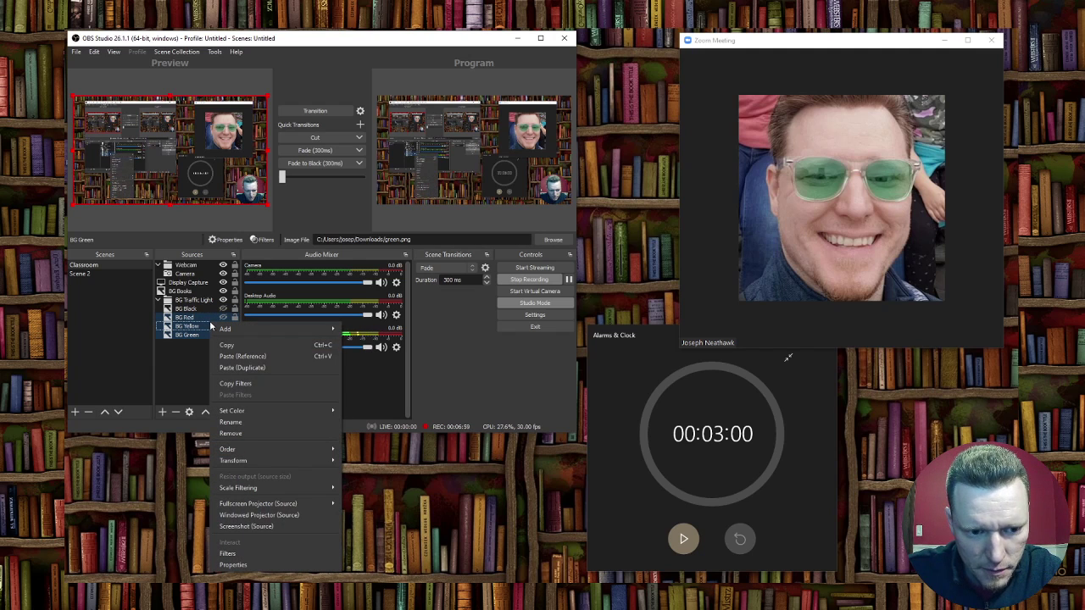
pyautogui.moveTo(254, 328)
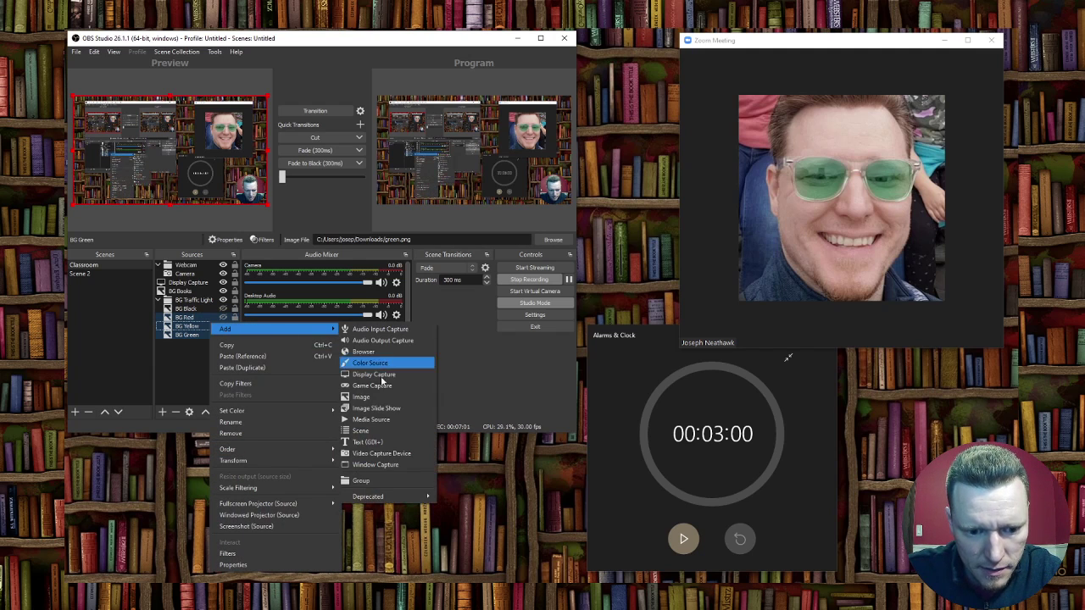
pyautogui.click(363, 480)
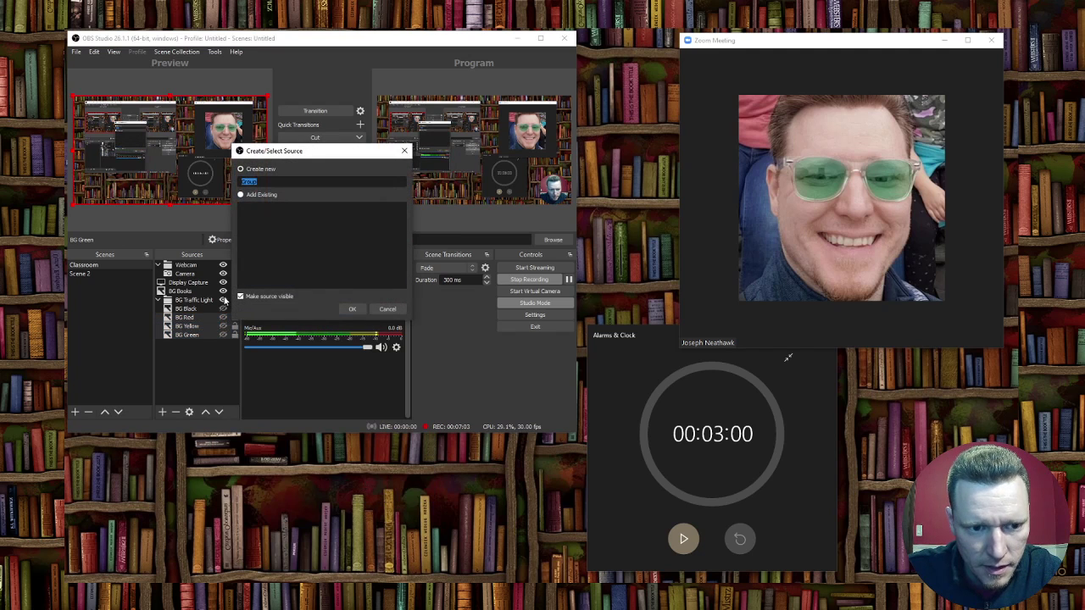
pyautogui.click(351, 308)
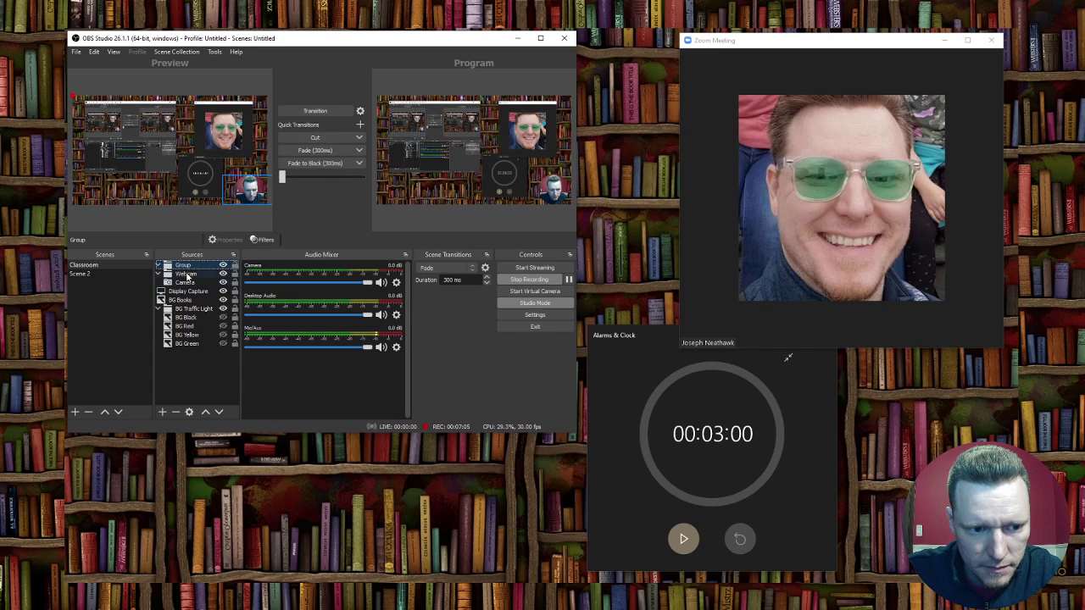
pyautogui.click(175, 413)
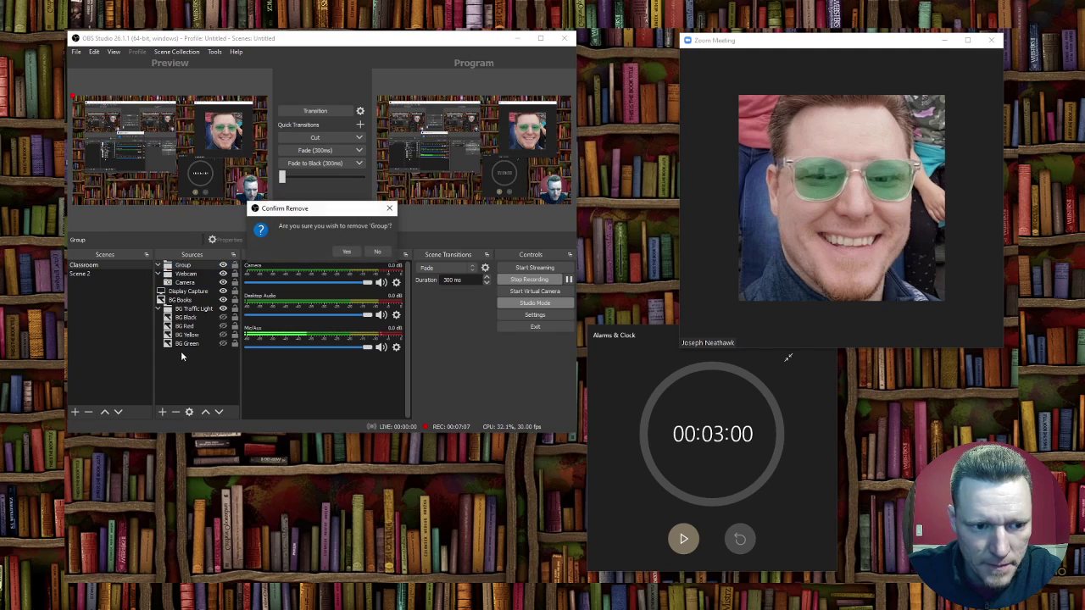
pyautogui.click(346, 255)
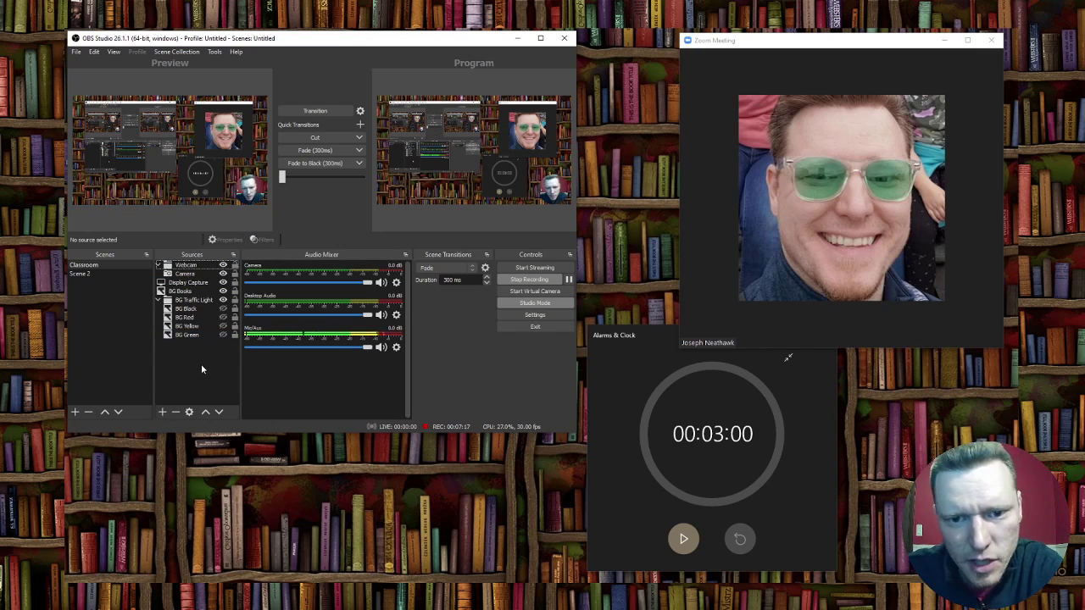
# Review the source types that can be added and the creation options for a Display Capture source.
pyautogui.click(162, 411)
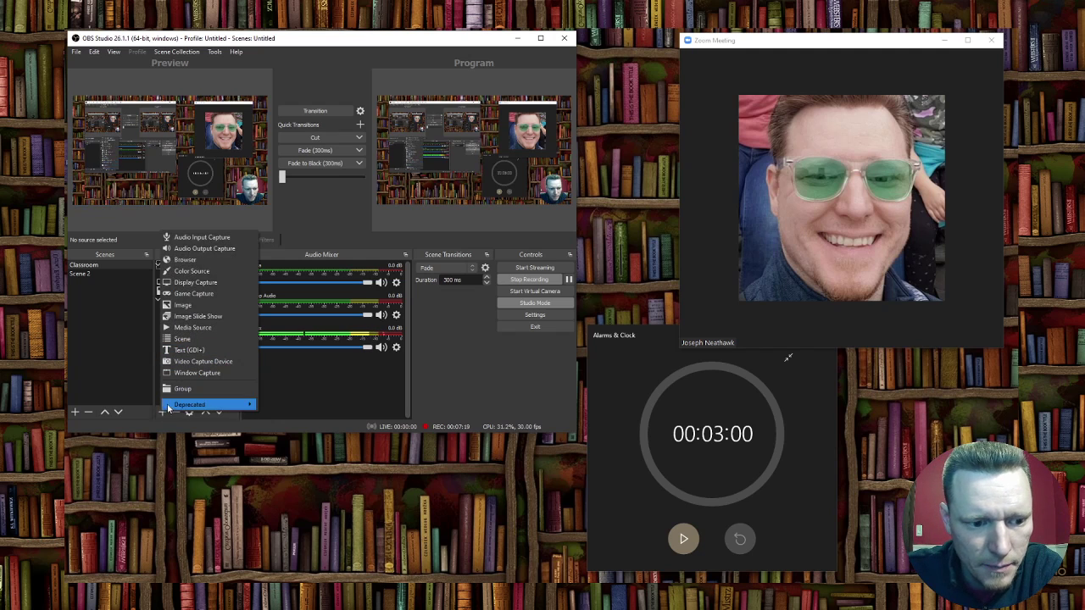
pyautogui.click(140, 373)
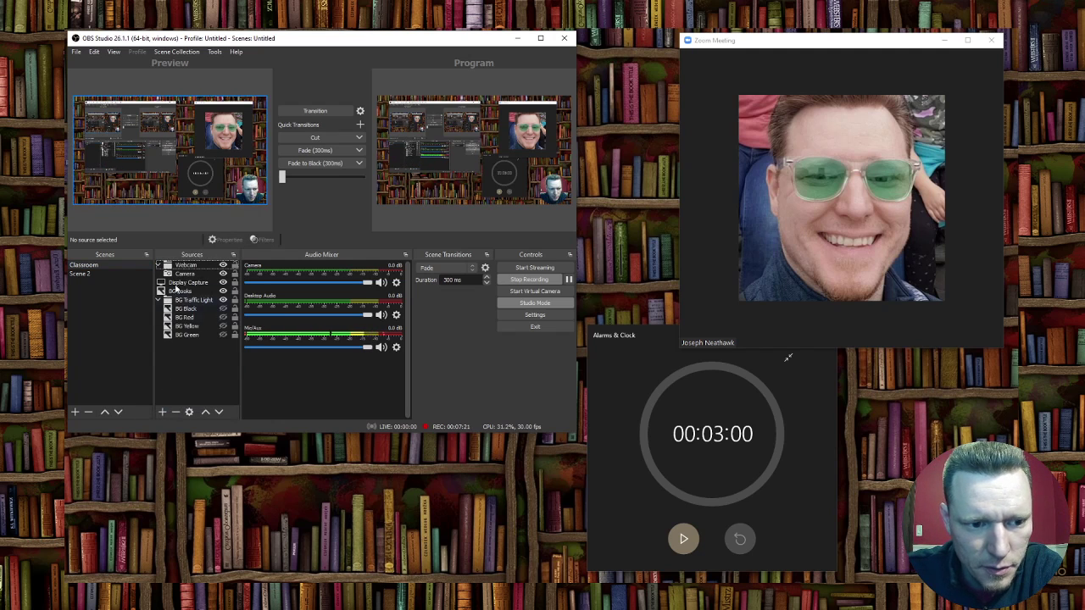
pyautogui.click(162, 412)
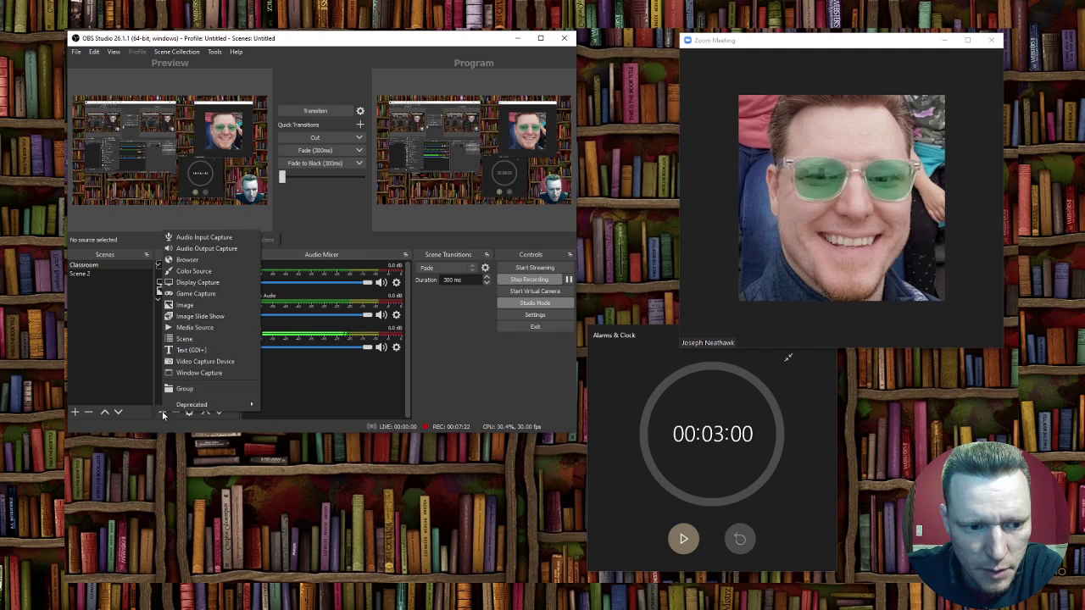
pyautogui.click(215, 287)
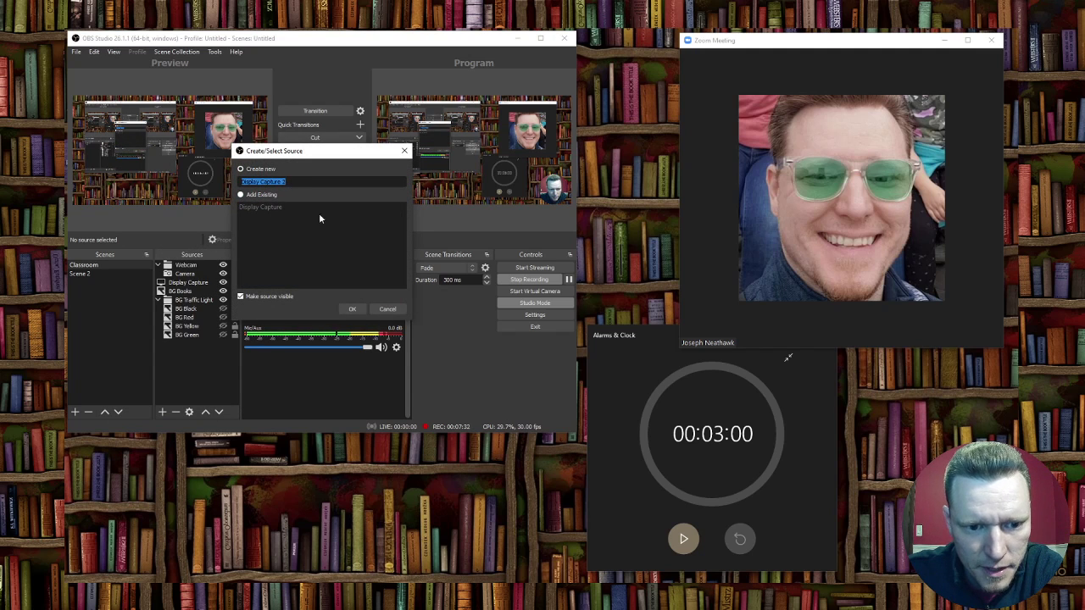
pyautogui.click(387, 308)
# Review the display selection and Capture Cursor option in the existing Display Capture source's properties.
pyautogui.doubleClick(194, 282)
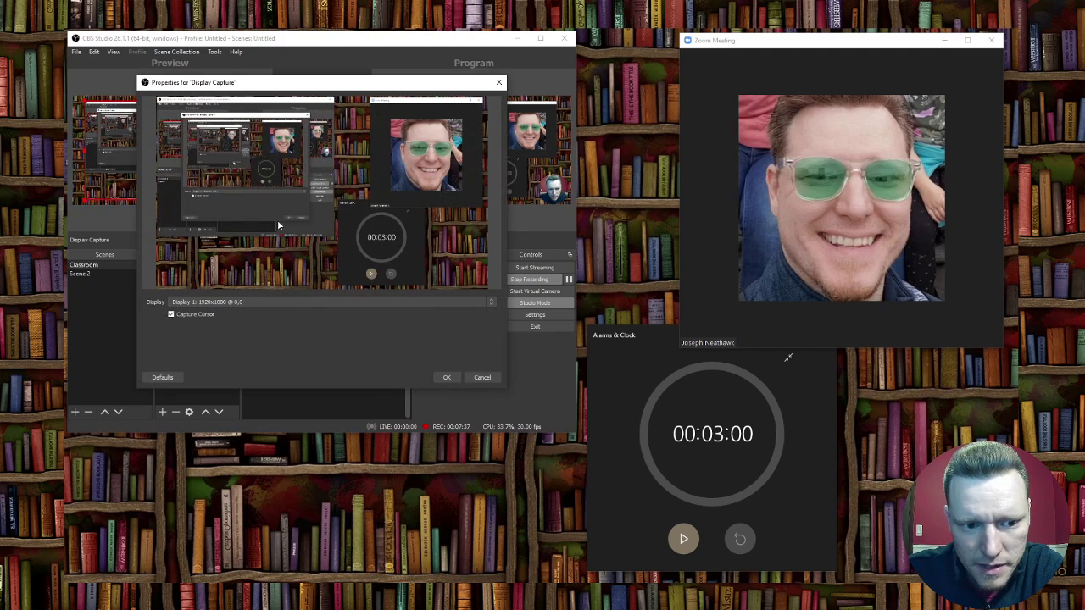
pyautogui.click(226, 303)
pyautogui.click(242, 343)
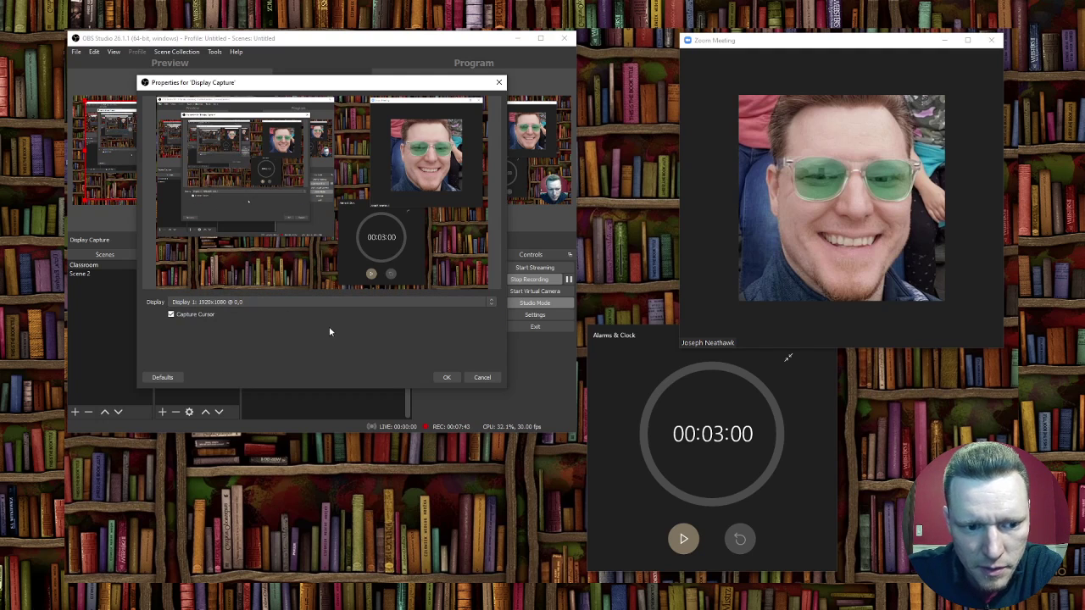
pyautogui.click(187, 316)
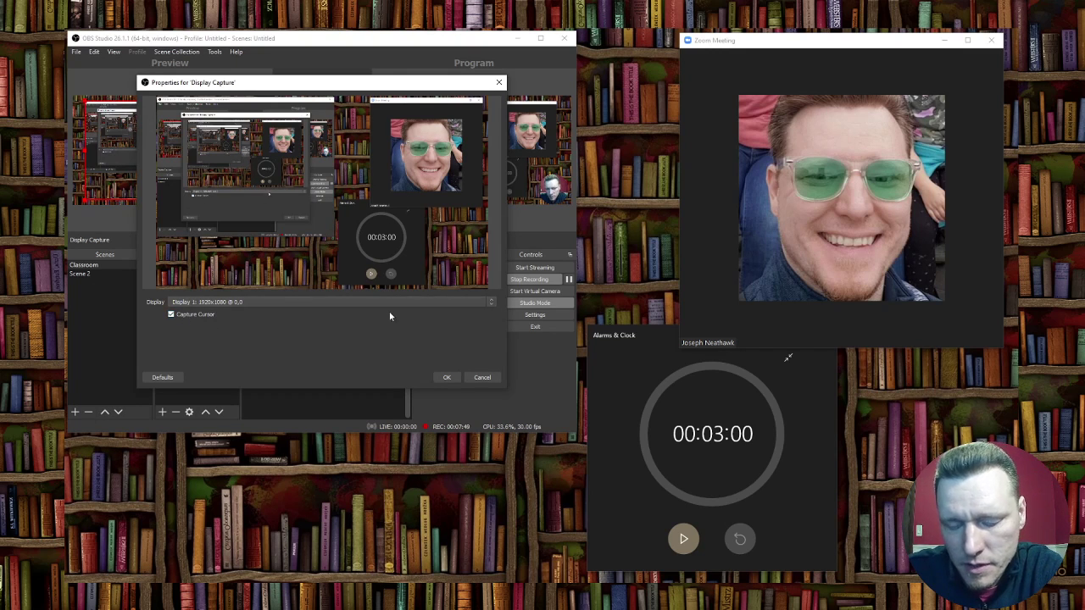
pyautogui.click(448, 378)
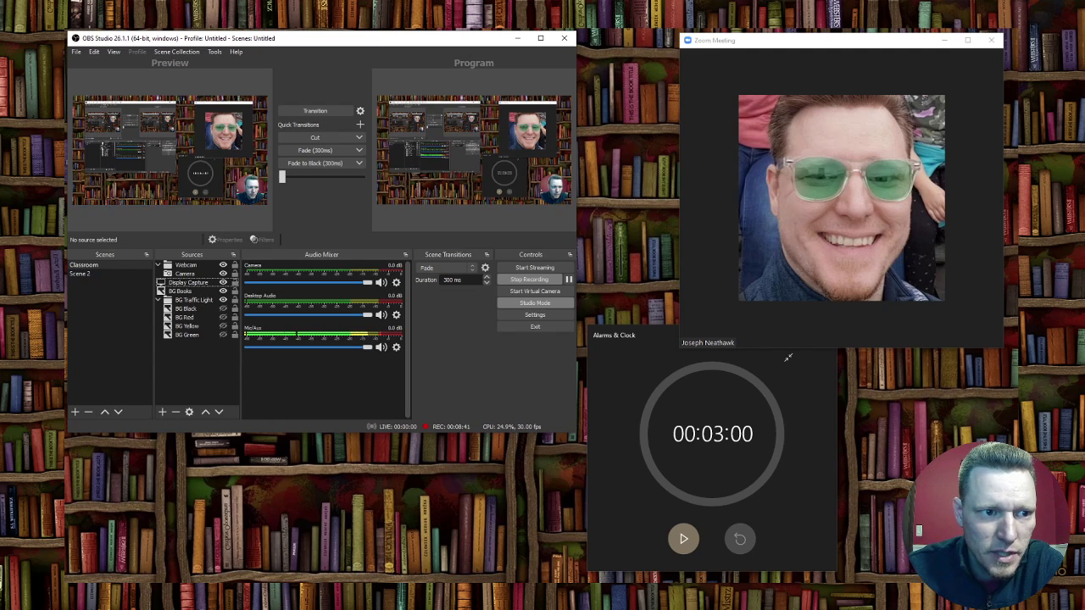
# Switch to Windows Settings and open Graphics settings from the System display page.
pyautogui.press('super')
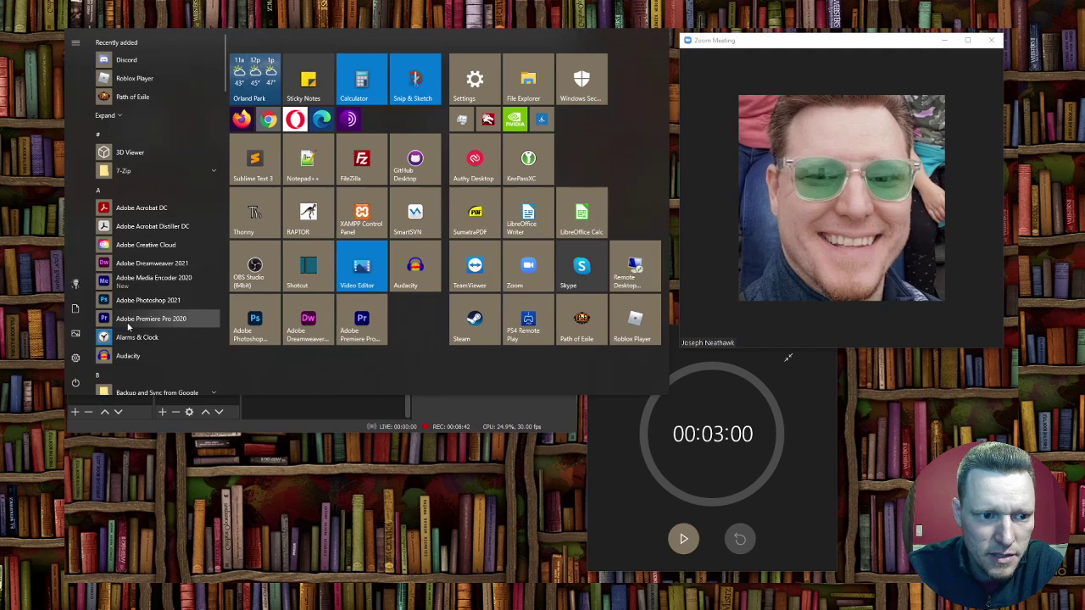
pyautogui.click(77, 360)
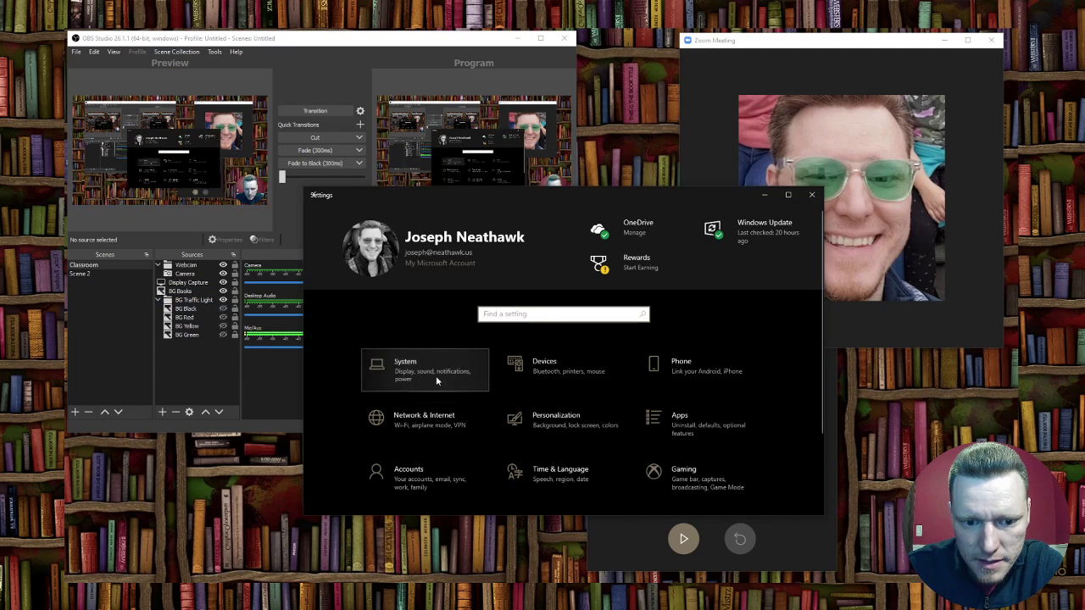
pyautogui.click(445, 380)
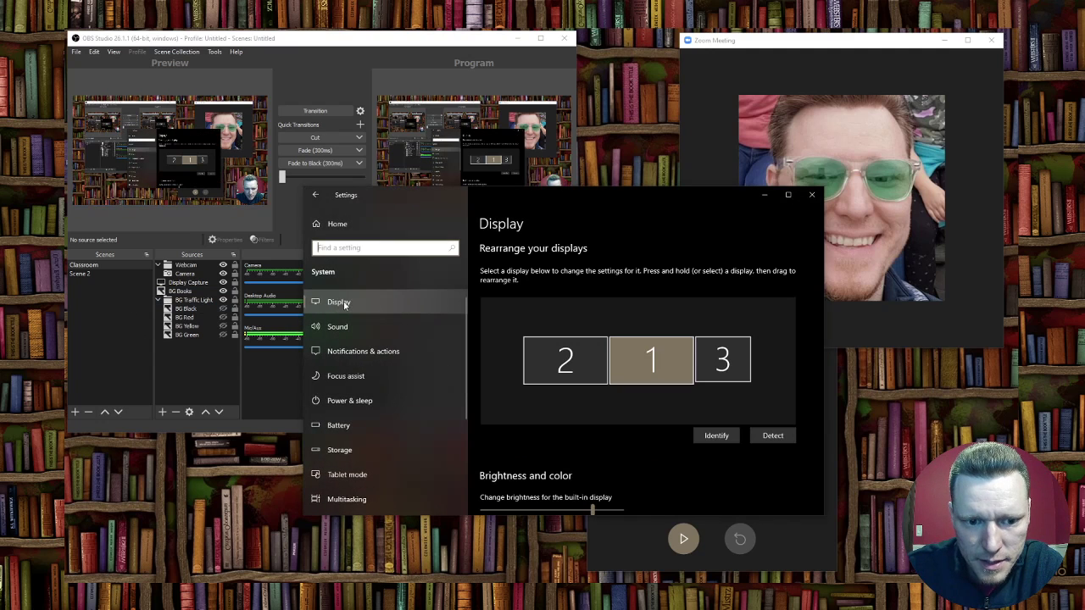
pyautogui.scroll(-10, 597, 273)
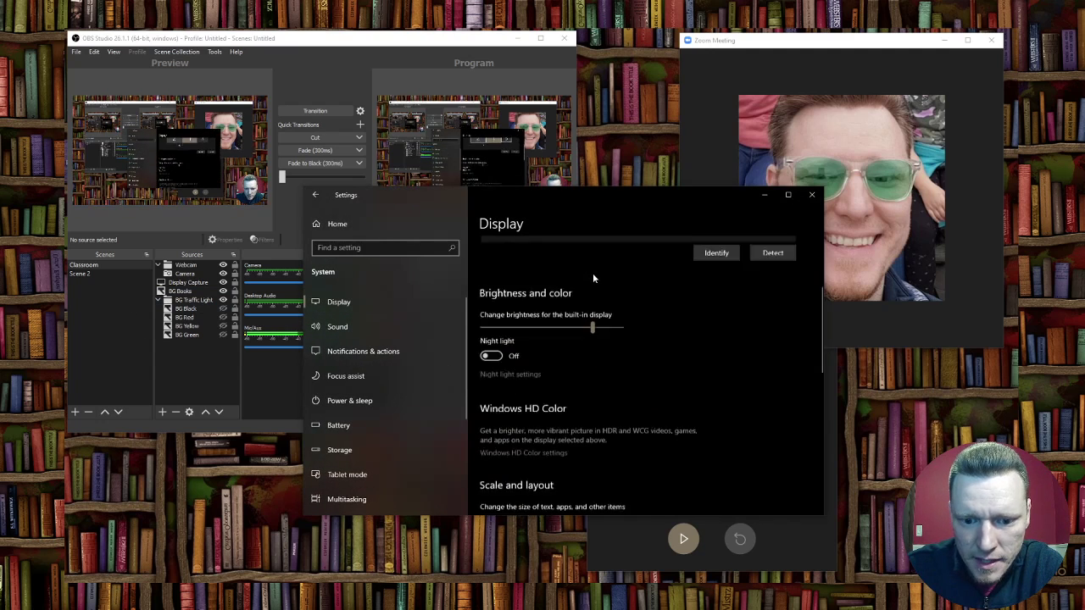
pyautogui.scroll(-4, 641, 294)
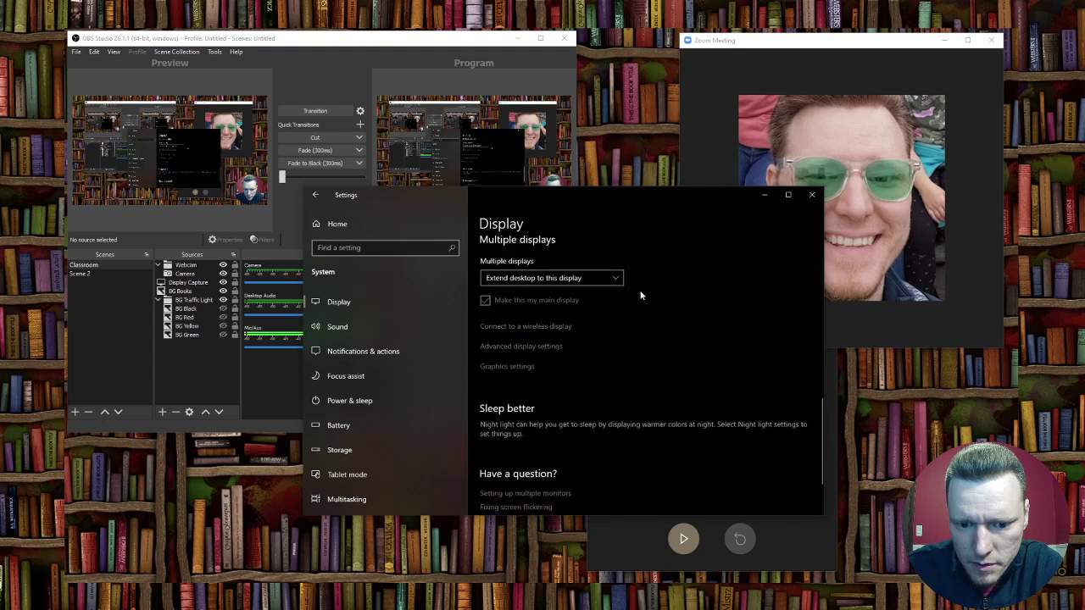
pyautogui.click(514, 319)
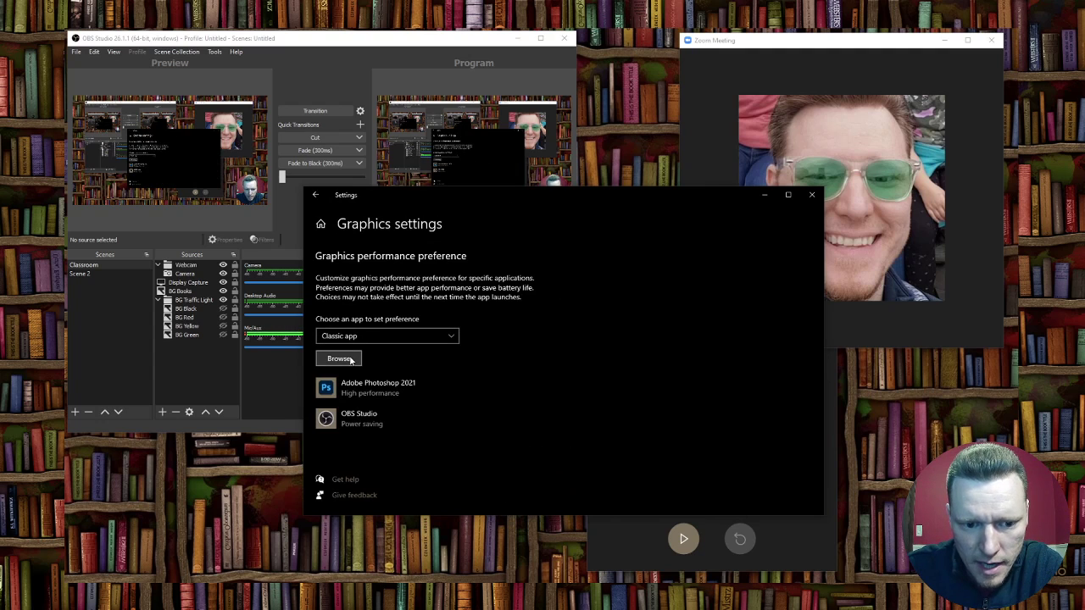
# Review the graphics preference options for OBS Studio without changing them and close Windows Settings.
pyautogui.click(385, 425)
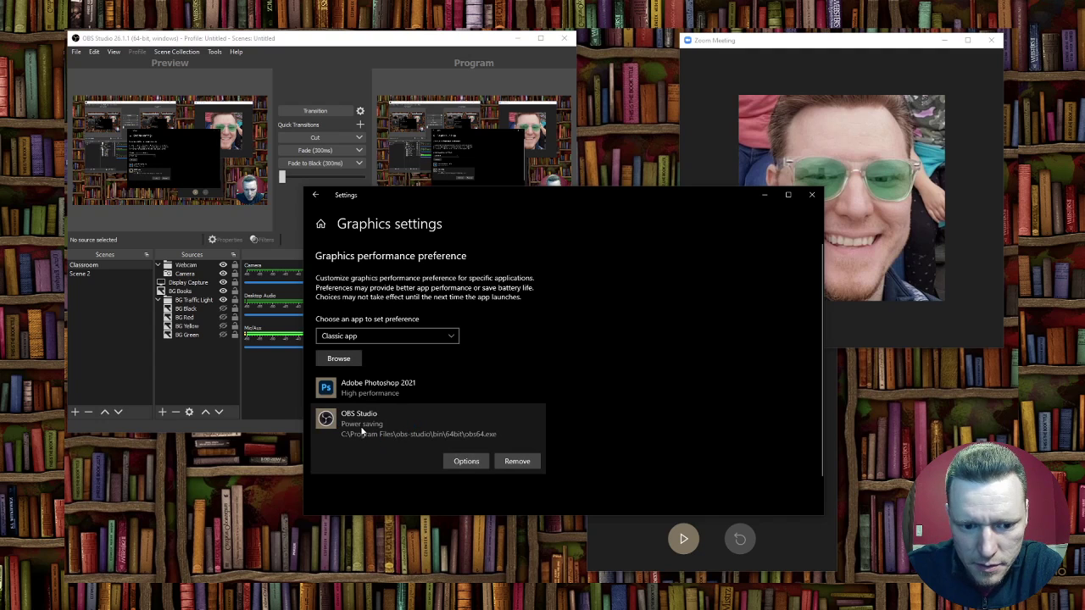
pyautogui.click(466, 461)
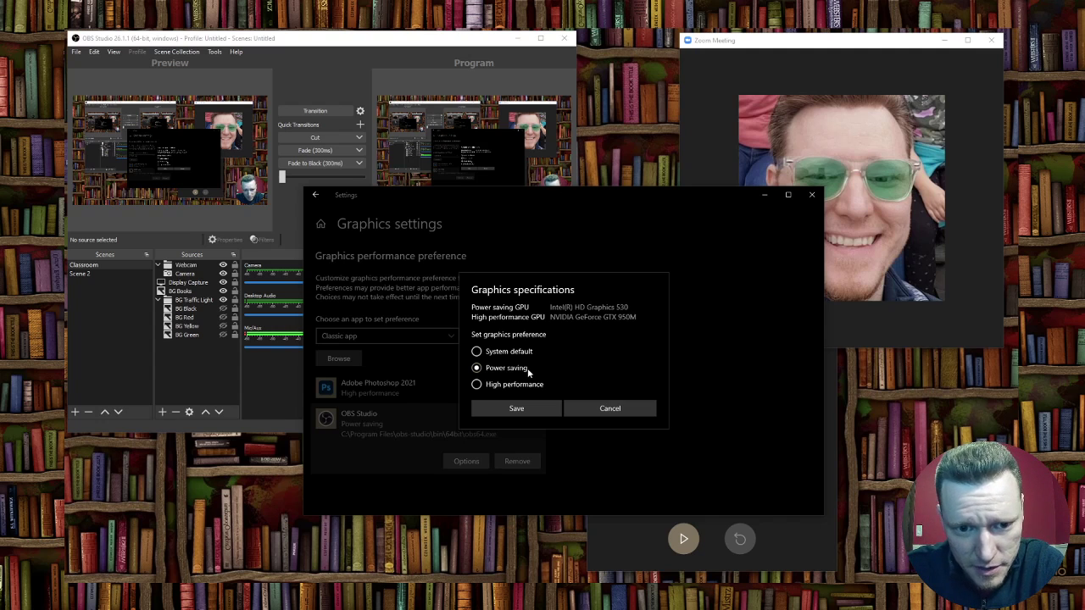
pyautogui.click(623, 408)
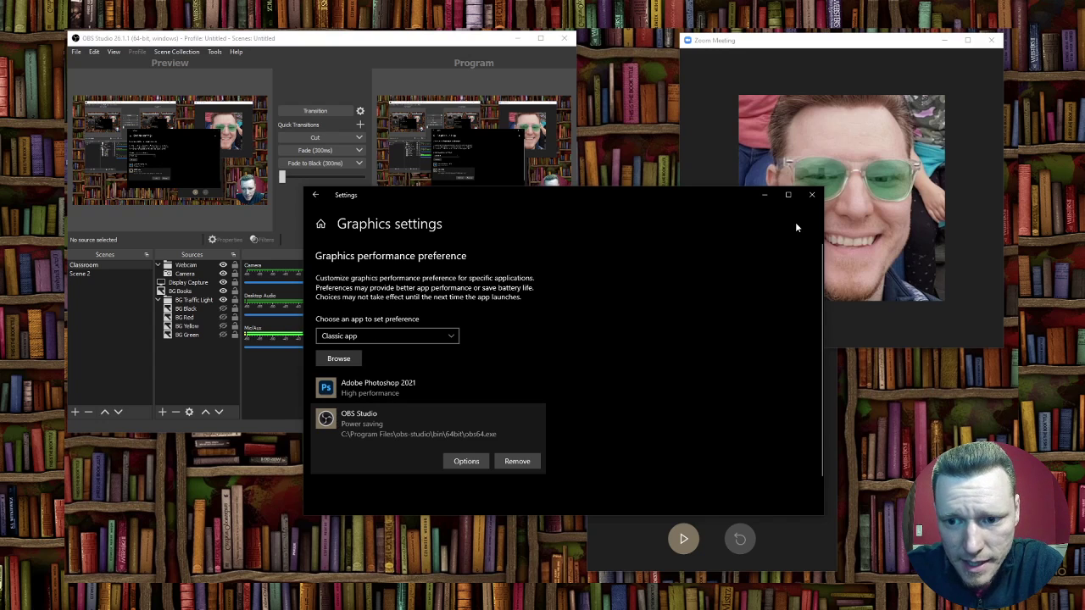
pyautogui.click(811, 197)
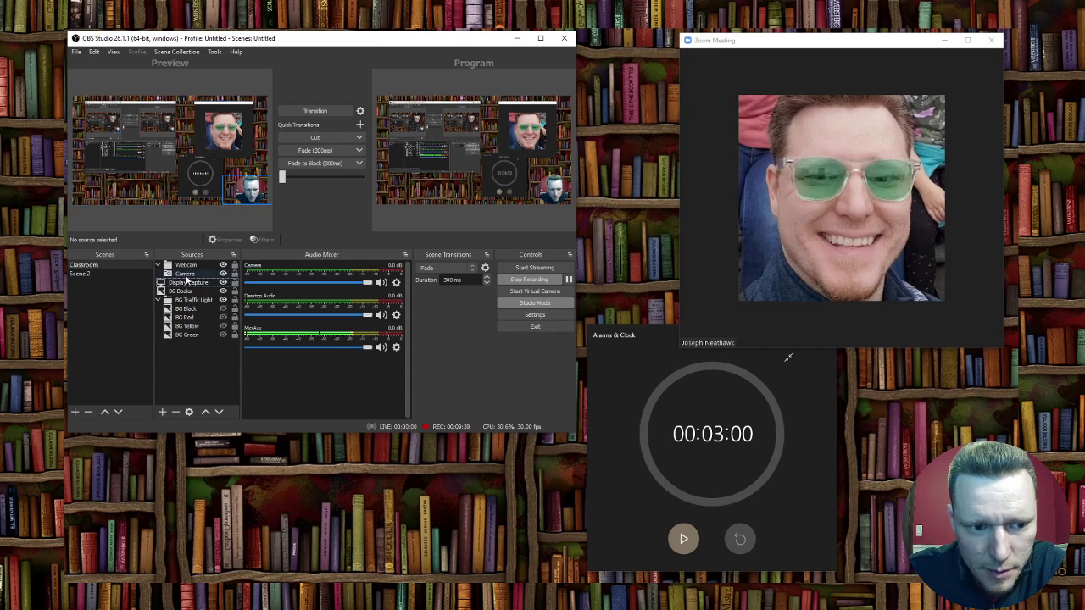
# Review the video devices available in the Camera source's properties and leave the device selection unchanged.
pyautogui.click(189, 276)
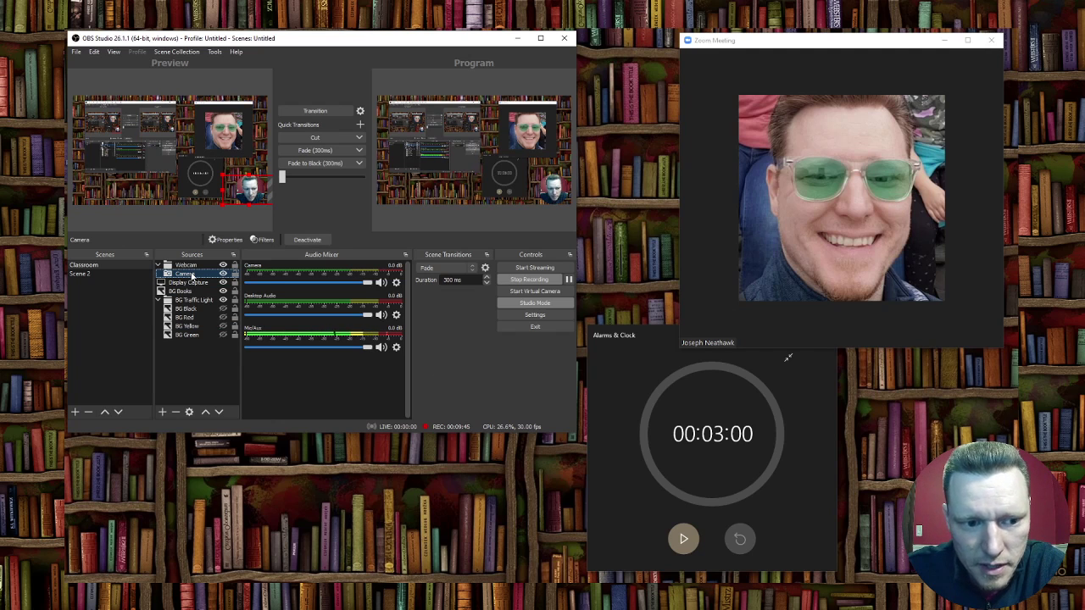
pyautogui.doubleClick(192, 277)
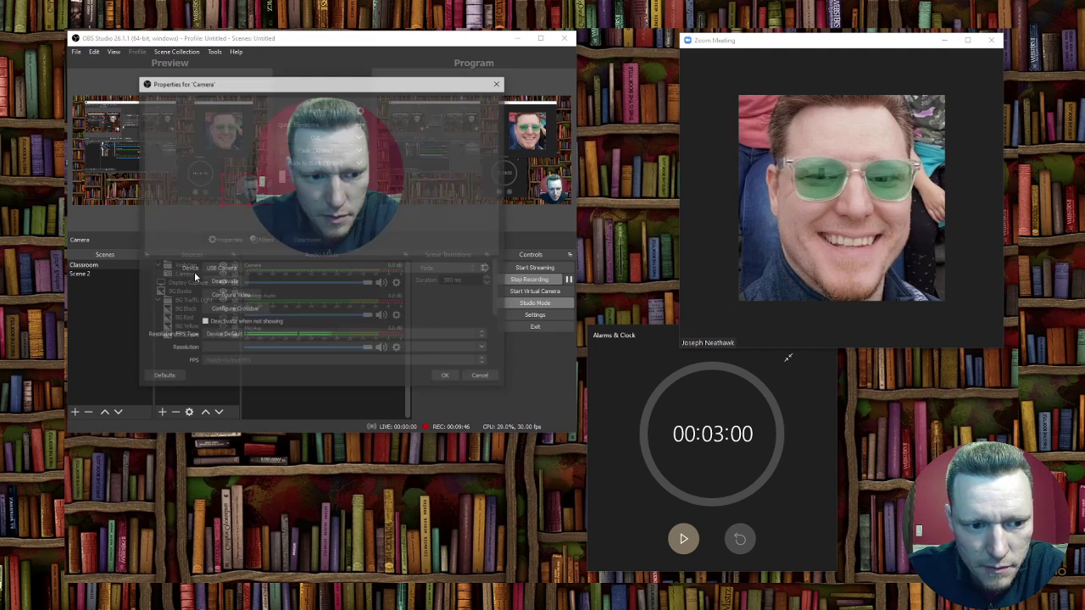
pyautogui.click(271, 269)
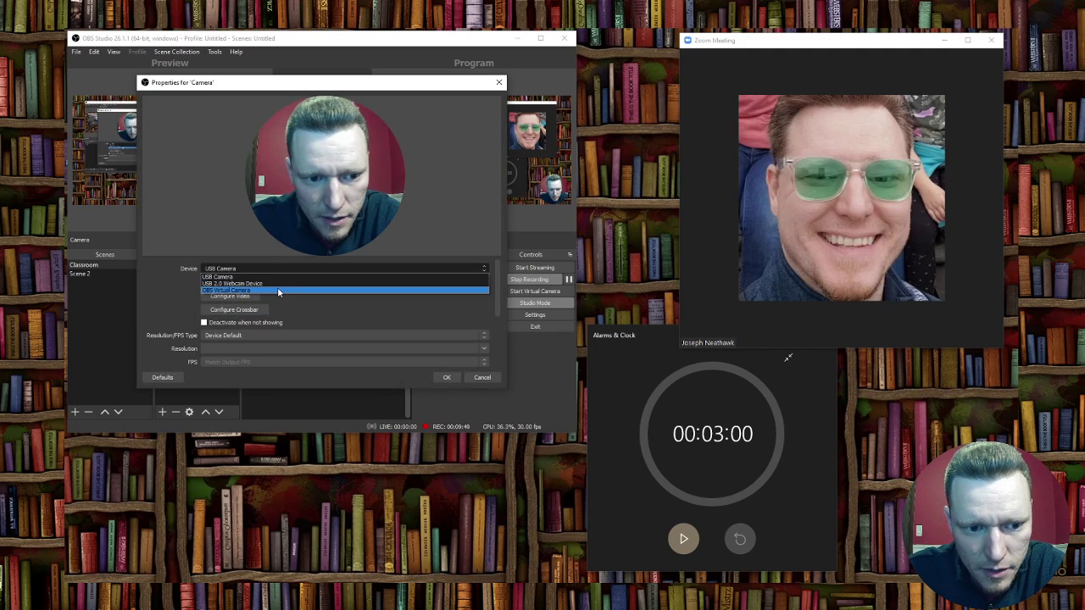
pyautogui.click(364, 309)
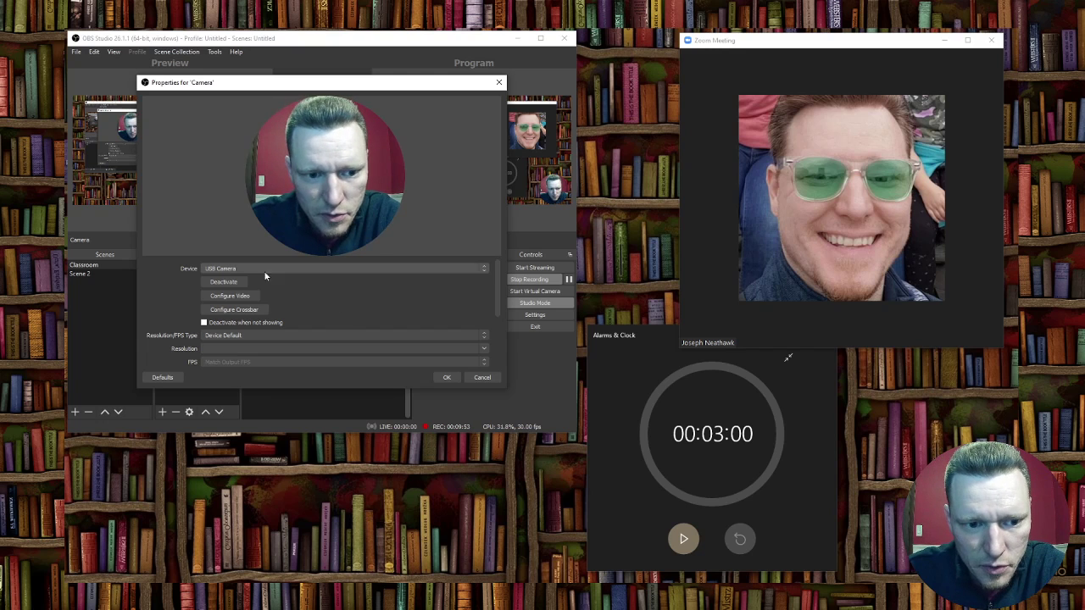
pyautogui.click(481, 378)
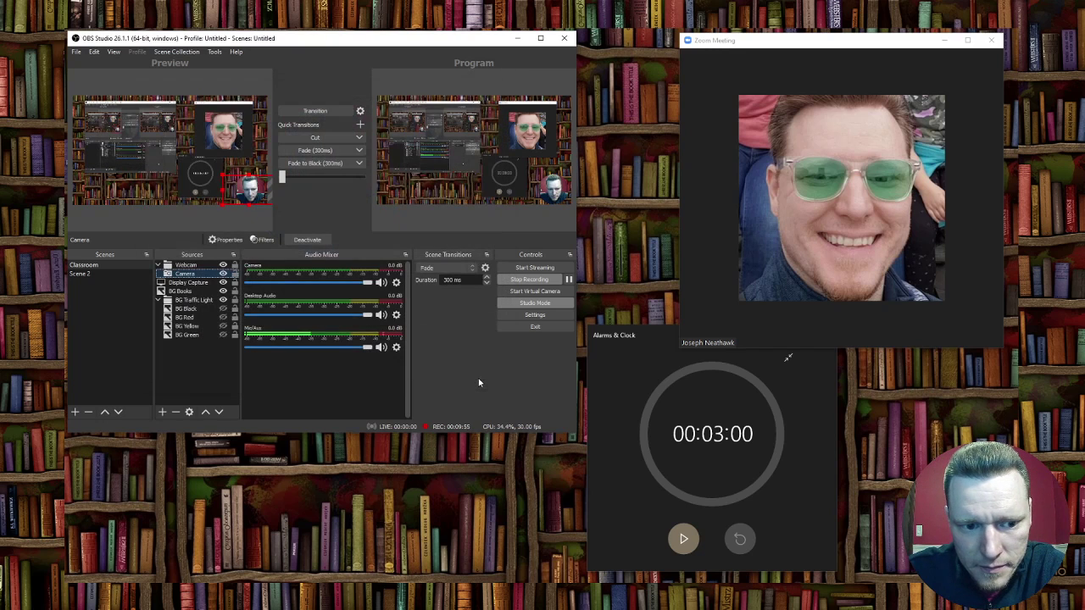
# Review the image file setting in the BG Red source's properties.
pyautogui.doubleClick(188, 317)
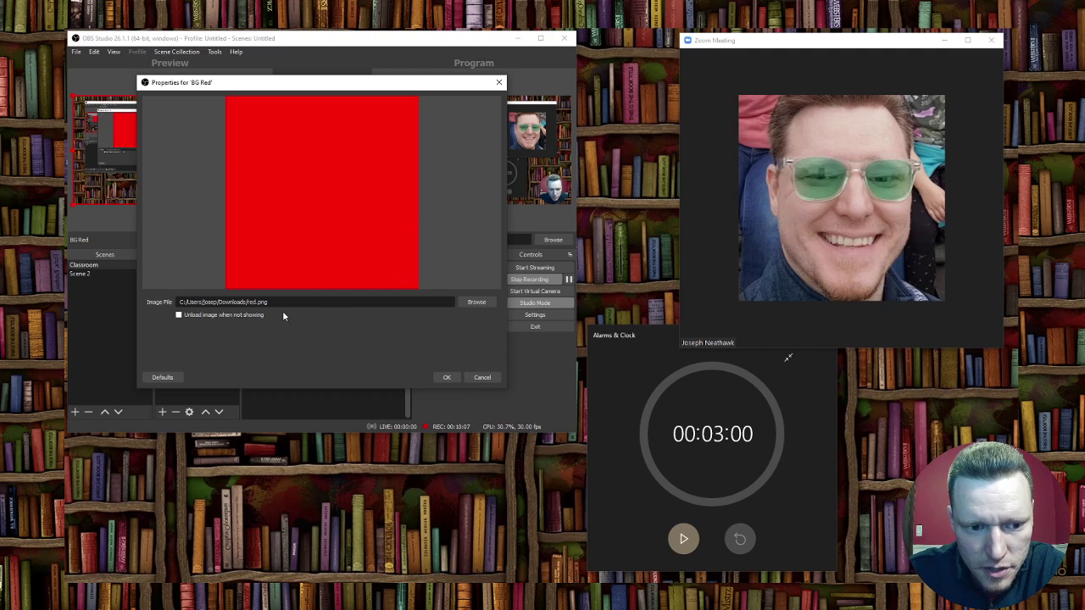
pyautogui.click(481, 377)
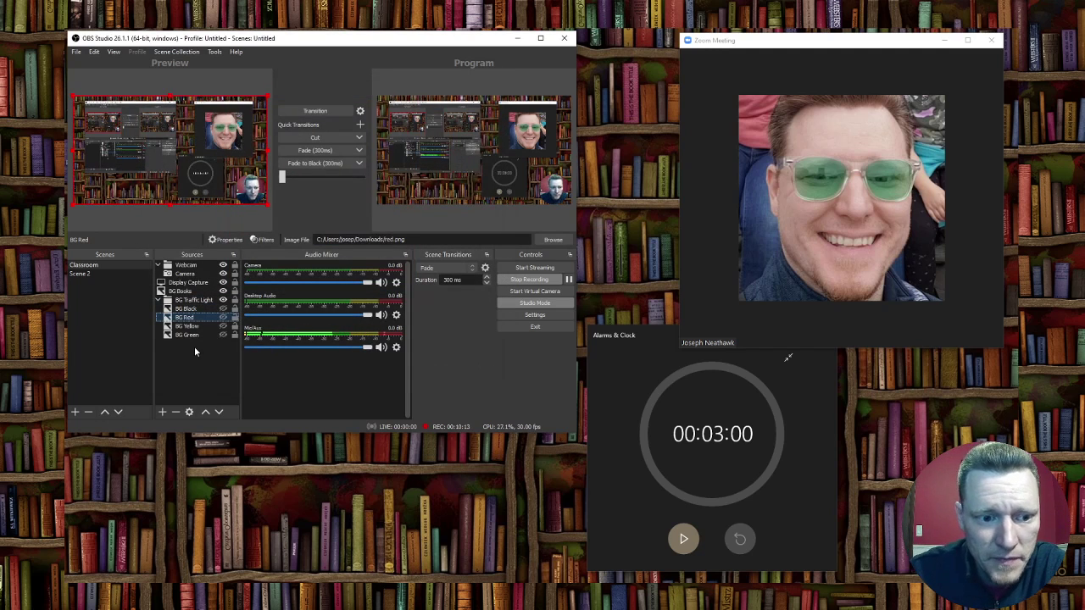
# Rescale and reposition the Display Capture source in the preview, leaving a border of the book background around it.
pyautogui.click(200, 172)
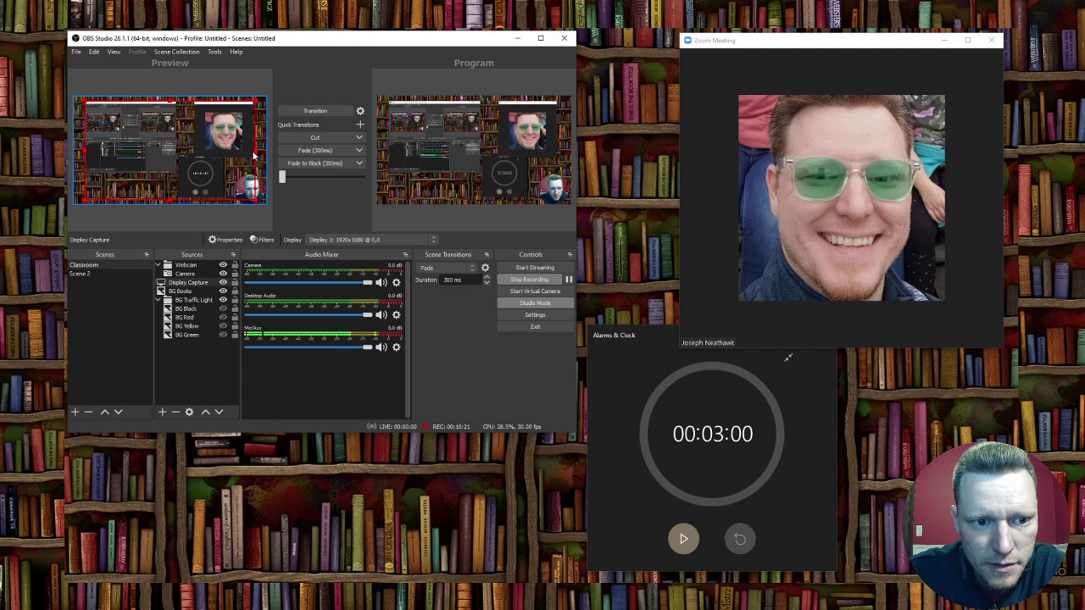
pyautogui.click(233, 172)
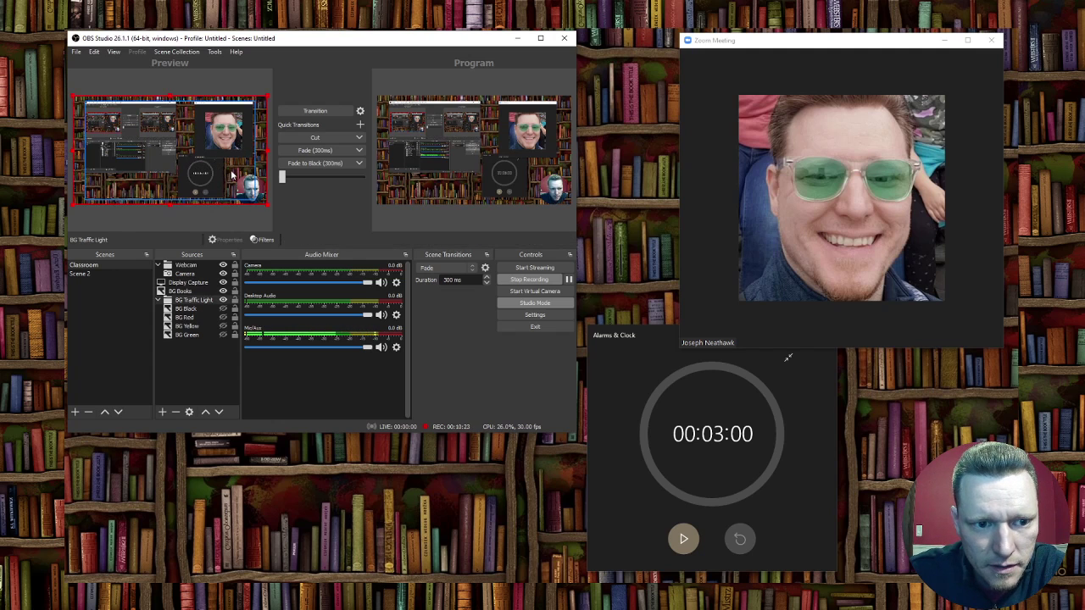
pyautogui.click(225, 173)
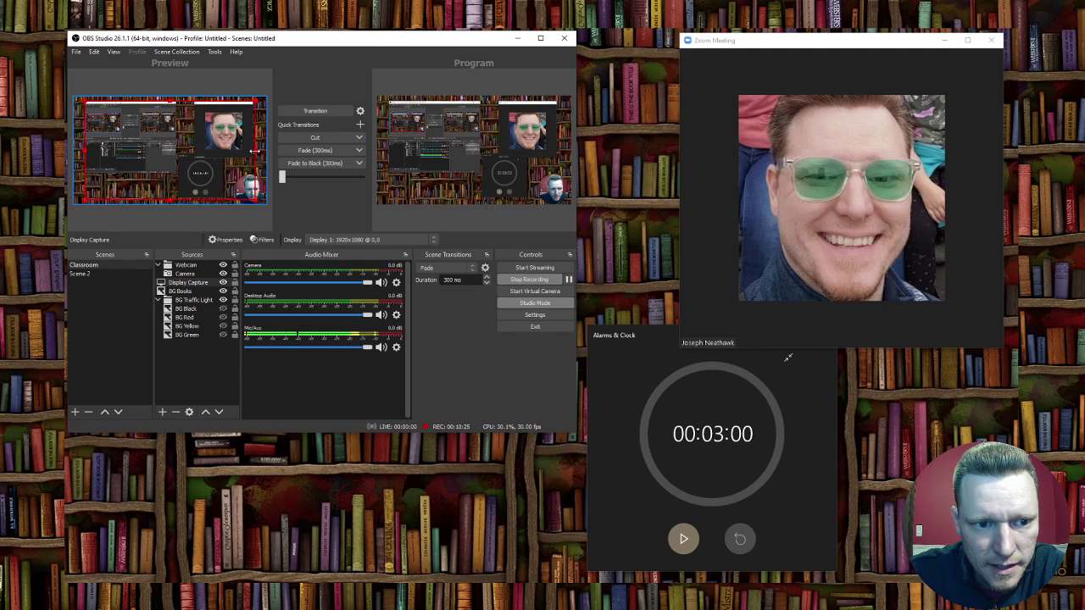
pyautogui.moveTo(252, 151); pyautogui.dragTo(174, 142)
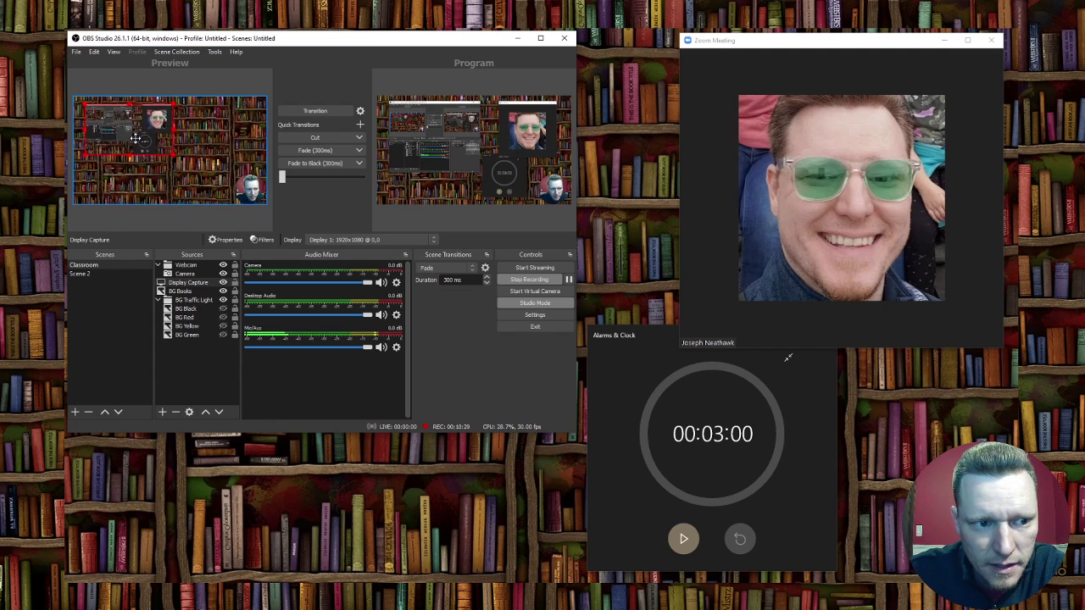
pyautogui.moveTo(171, 128); pyautogui.dragTo(220, 144)
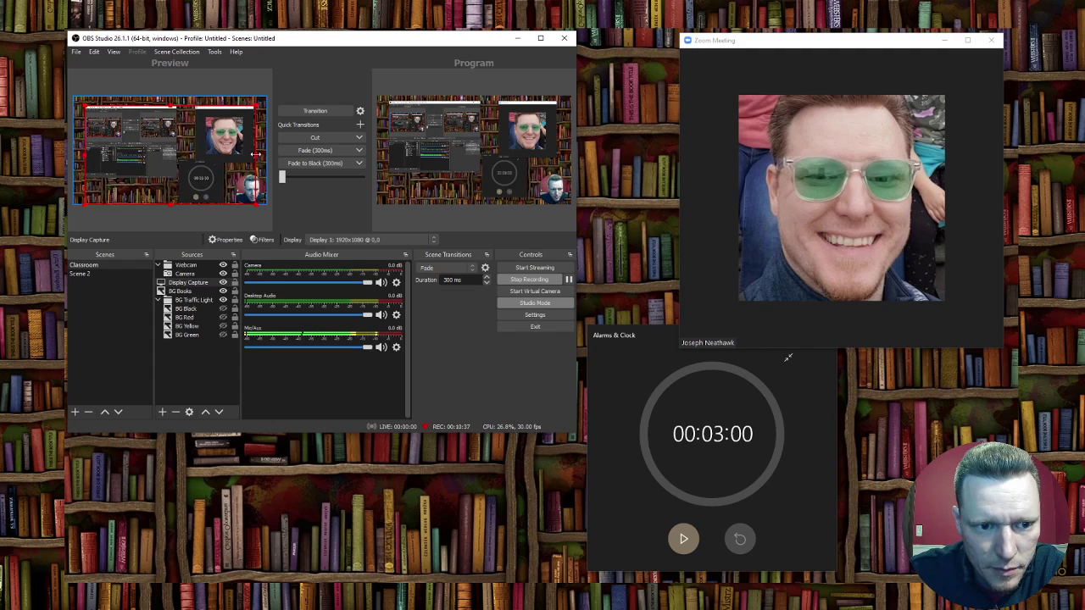
pyautogui.moveTo(199, 147); pyautogui.dragTo(198, 149)
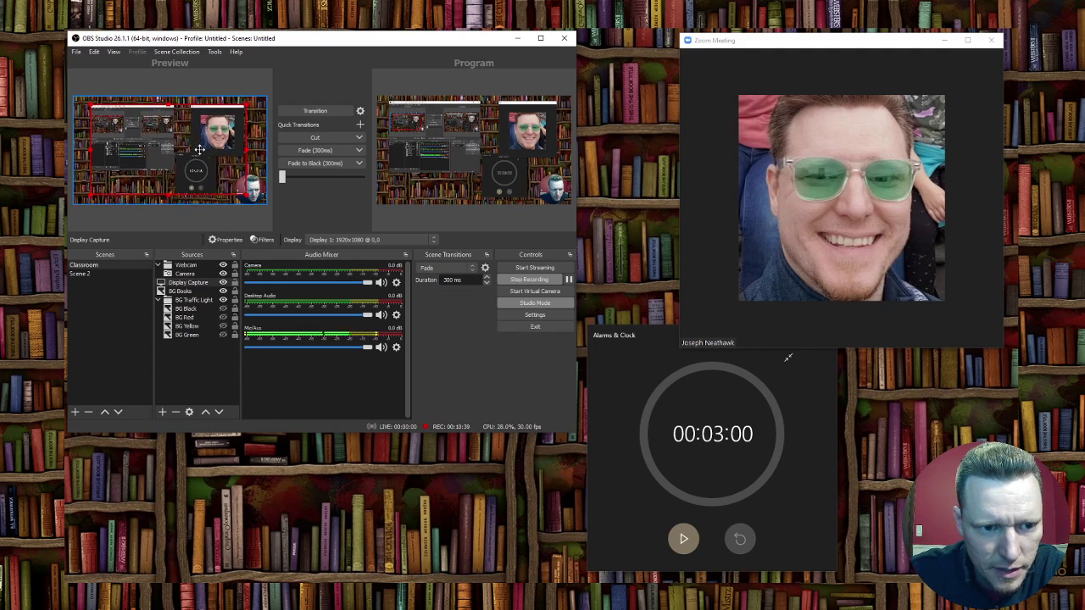
pyautogui.click(265, 153)
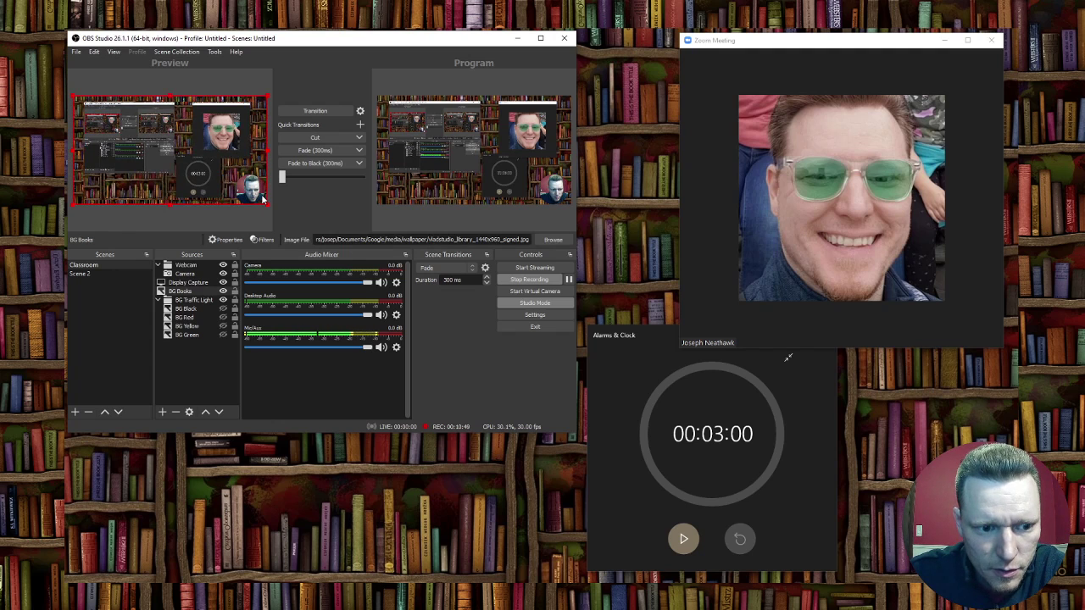
# Go through the BG Black, BG Red, BG Yellow and BG Green sources in the BG Traffic Light group.
pyautogui.click(199, 300)
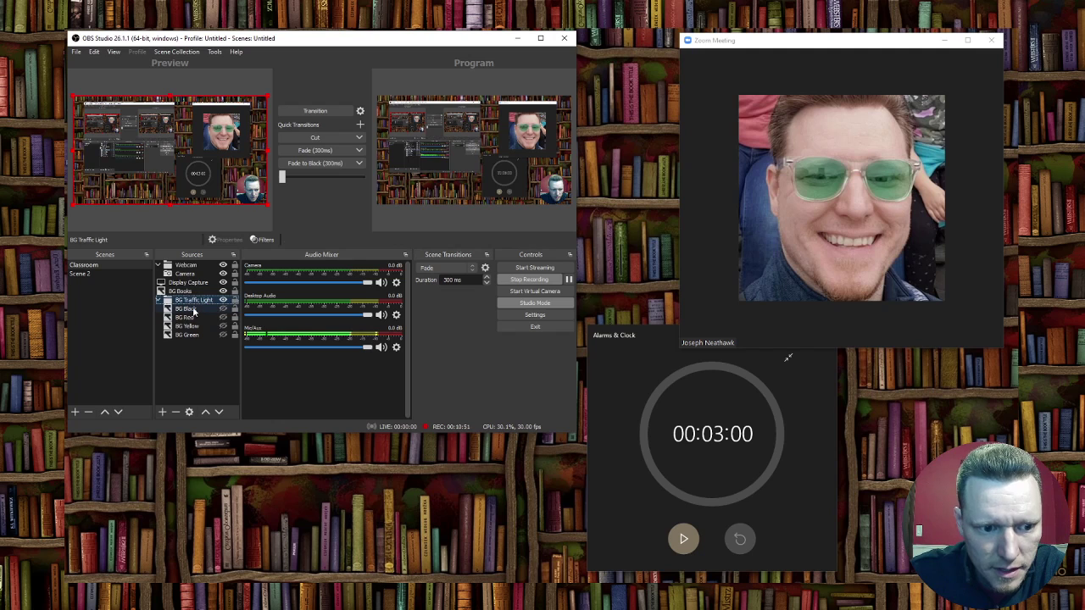
pyautogui.click(191, 309)
pyautogui.click(192, 317)
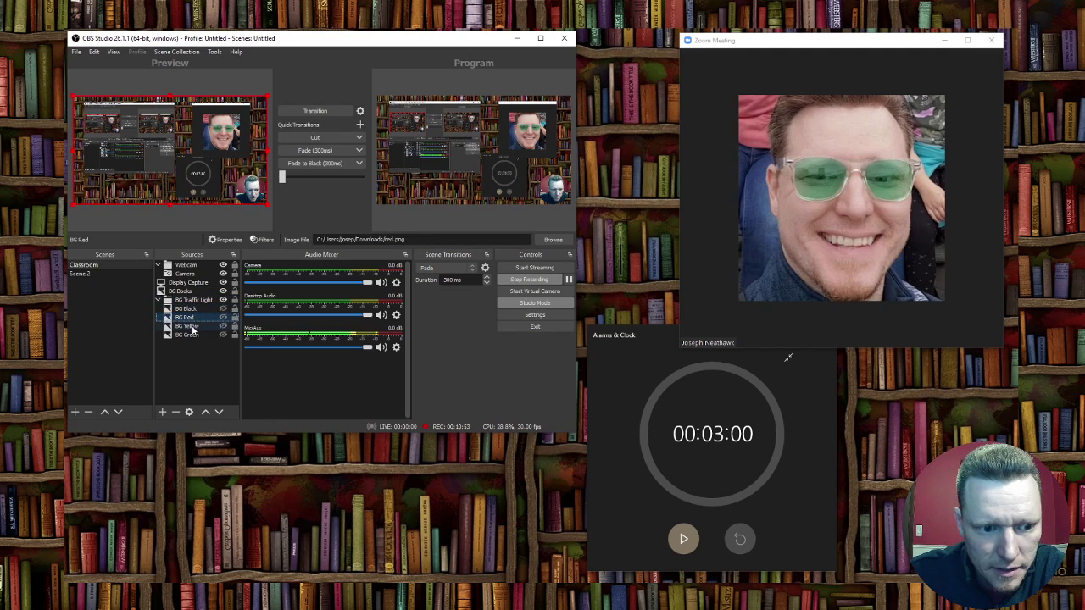
pyautogui.click(193, 326)
pyautogui.click(194, 336)
pyautogui.click(193, 326)
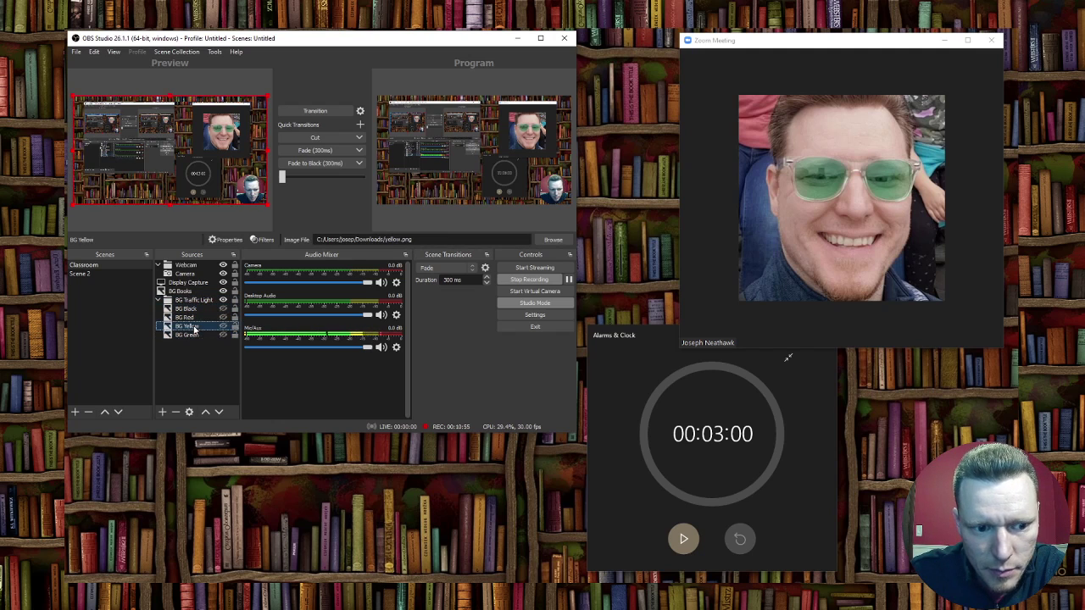
pyautogui.click(193, 318)
pyautogui.click(191, 310)
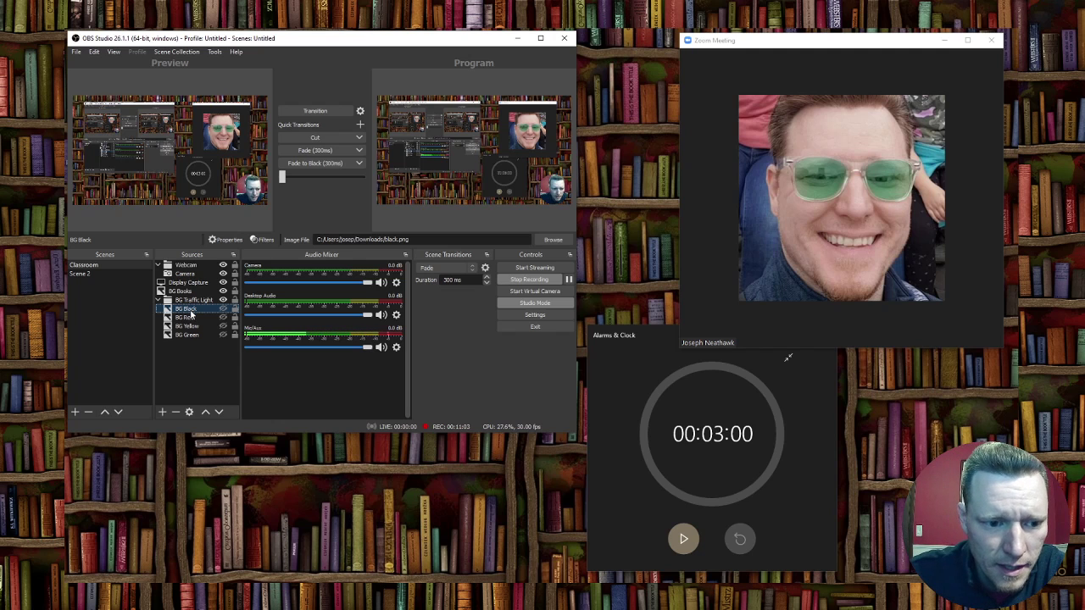
pyautogui.press('Down')
pyautogui.press('Down')
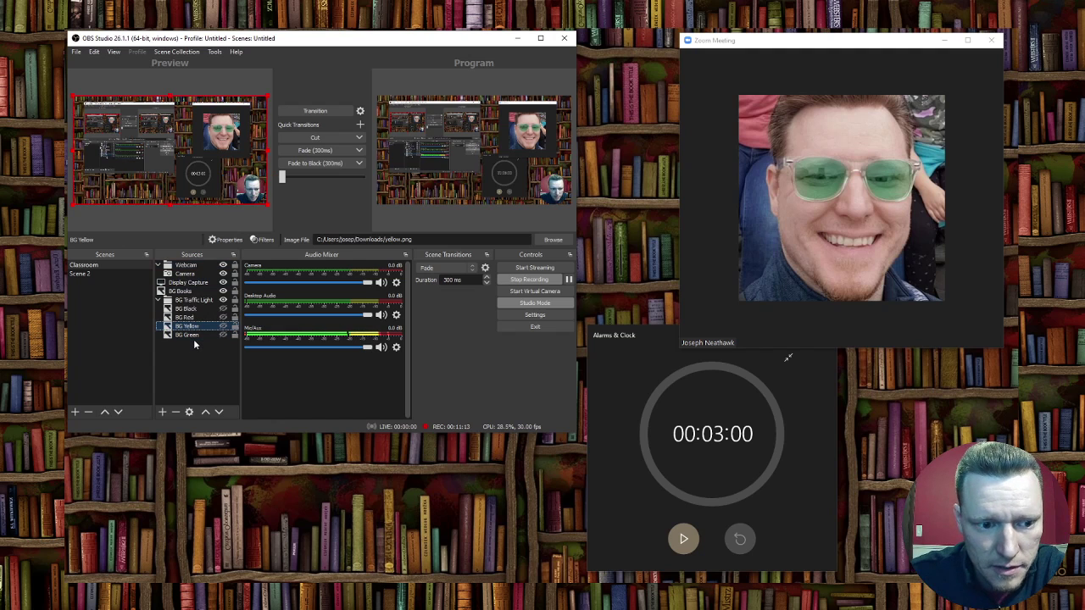
# Hide BG Books, toggle BG Red on and off, and show BG Green as the preview's background.
pyautogui.click(224, 292)
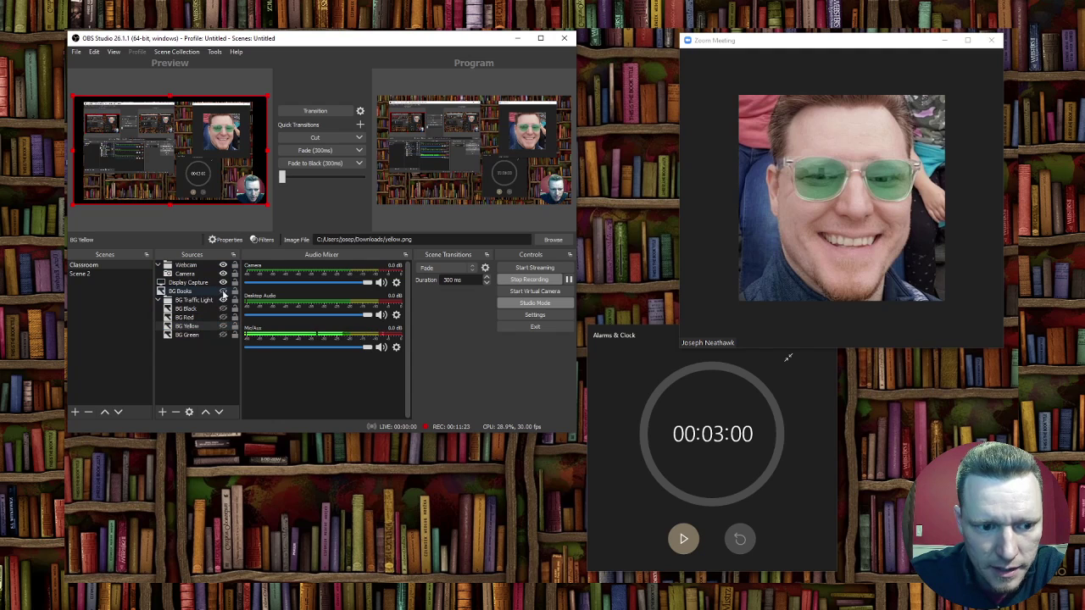
pyautogui.click(224, 317)
pyautogui.click(224, 318)
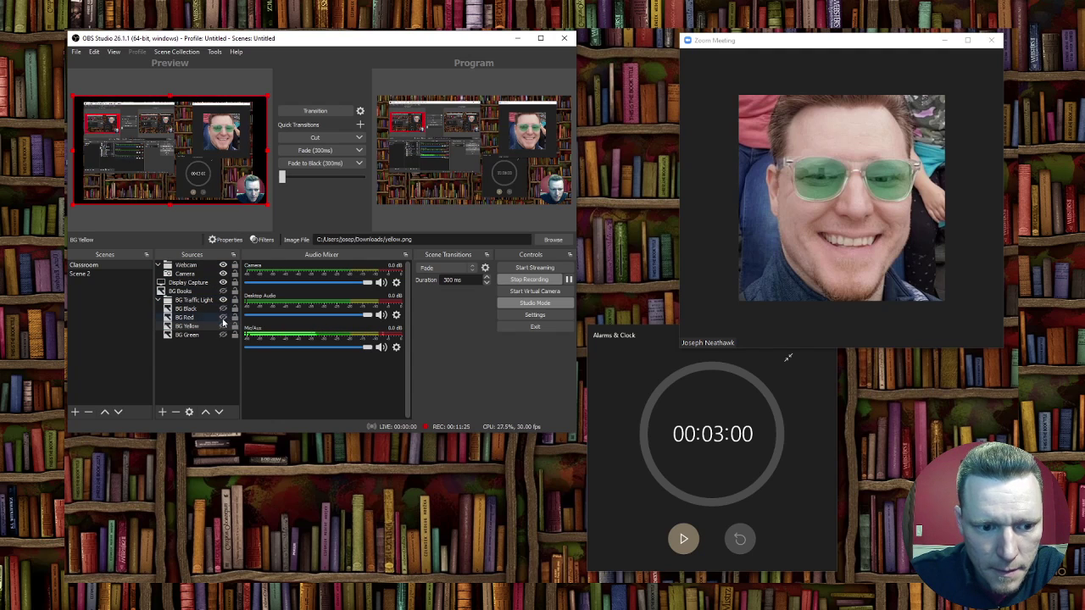
pyautogui.click(223, 335)
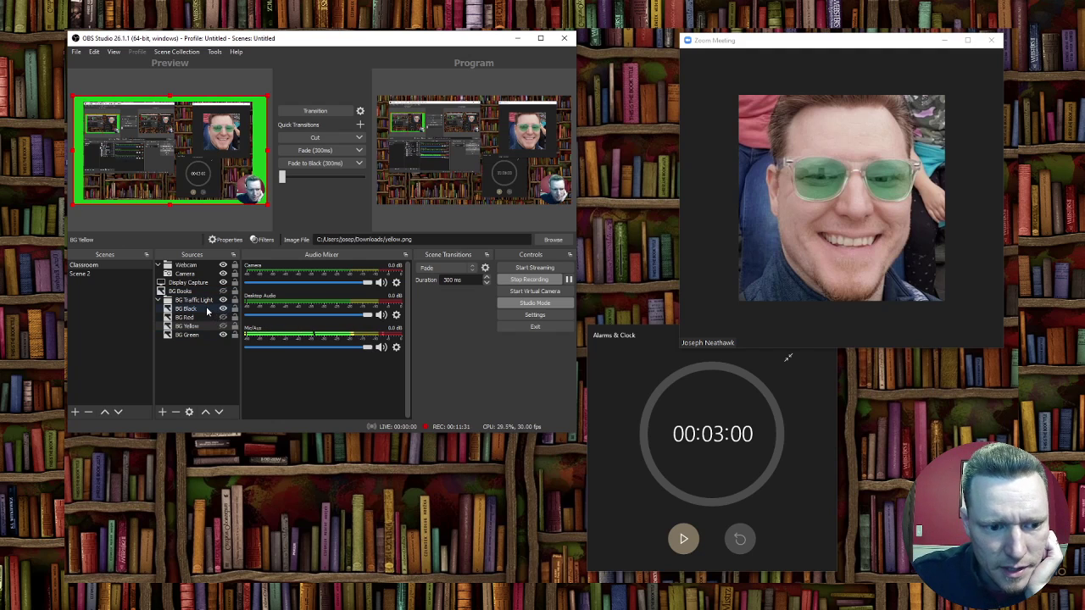
# Check the BG Black source's image properties and remove that source from the BG Traffic Light group.
pyautogui.doubleClick(208, 308)
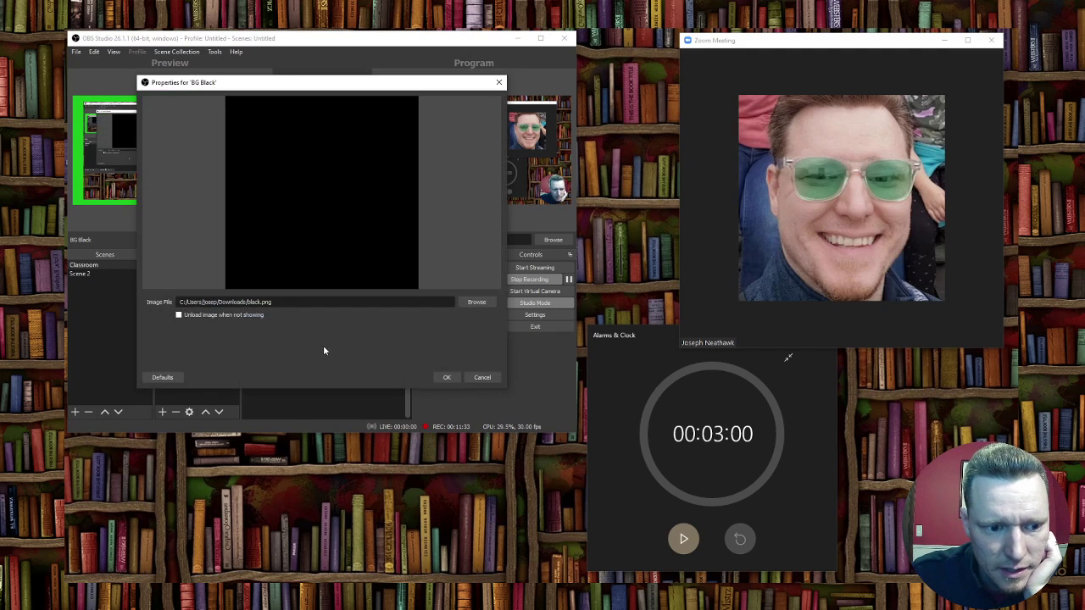
pyautogui.click(446, 377)
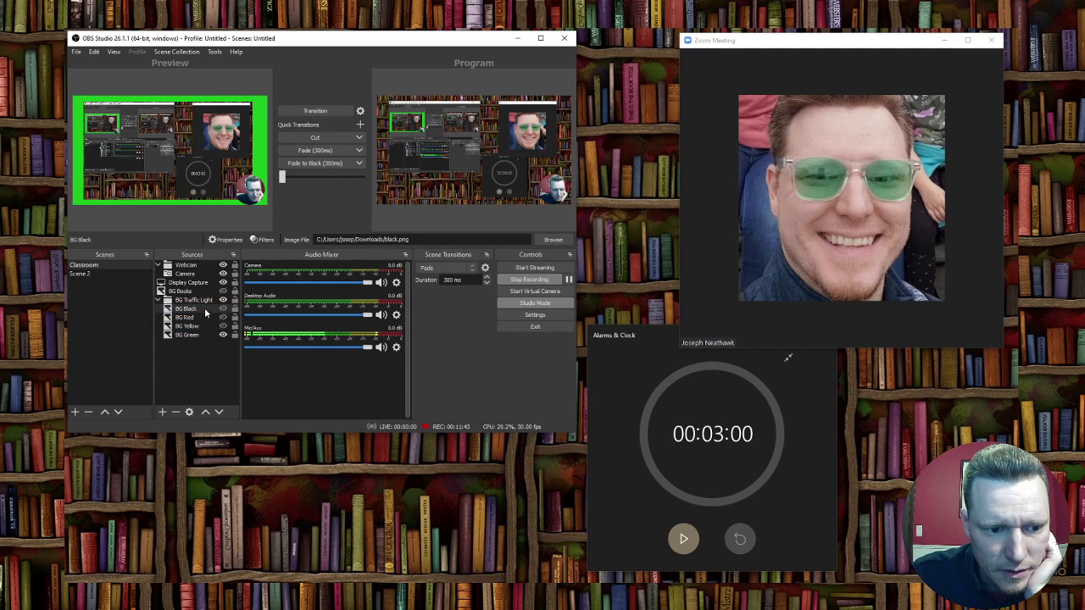
pyautogui.click(175, 412)
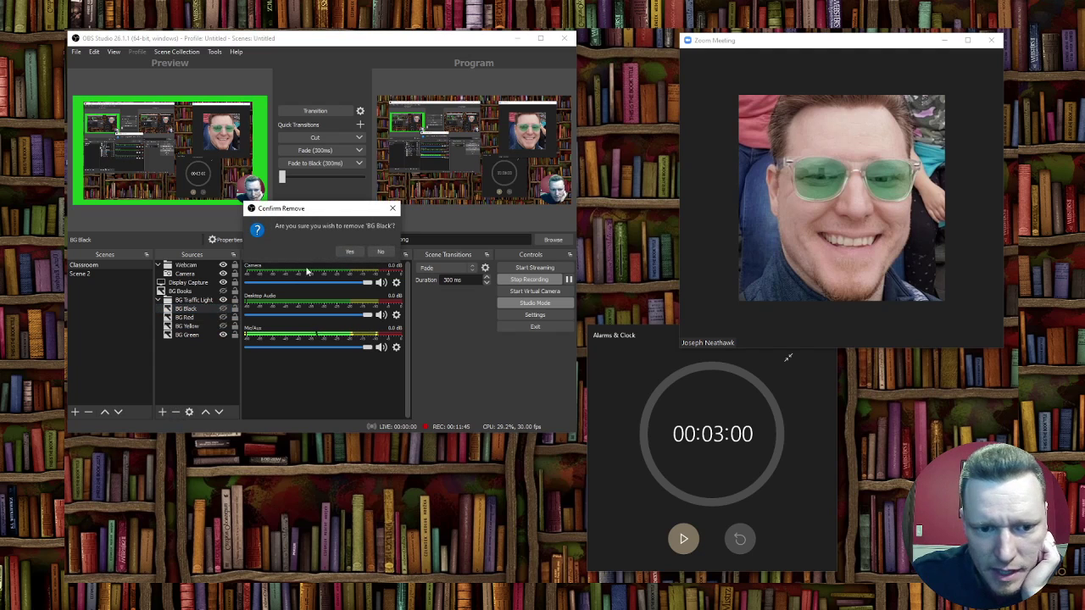
pyautogui.click(350, 252)
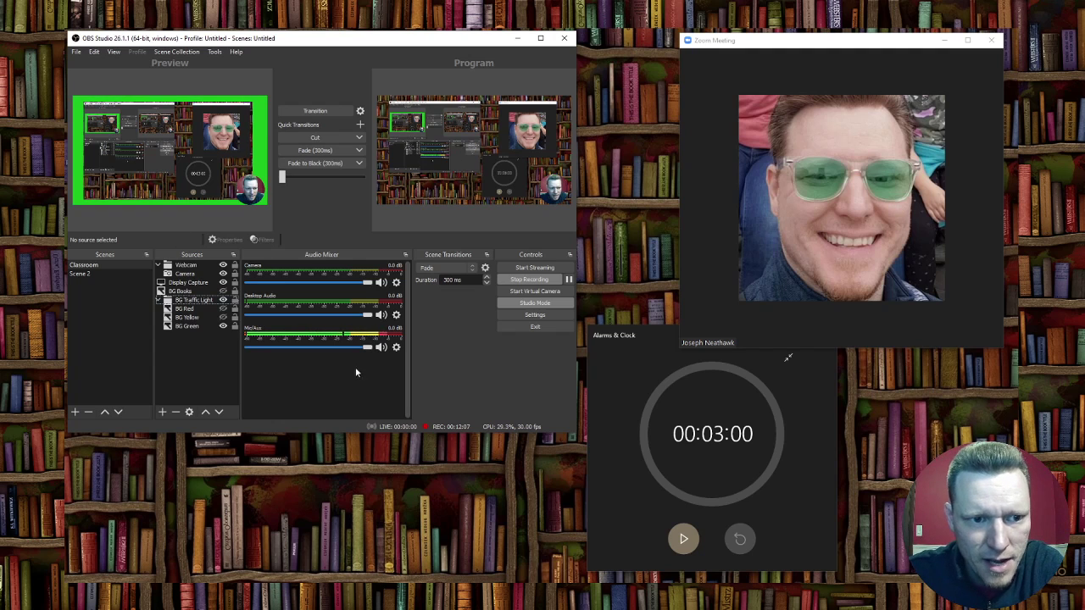
# Remove Scene 2 from the scene list, keeping only the Classroom scene.
pyautogui.click(82, 274)
pyautogui.click(89, 412)
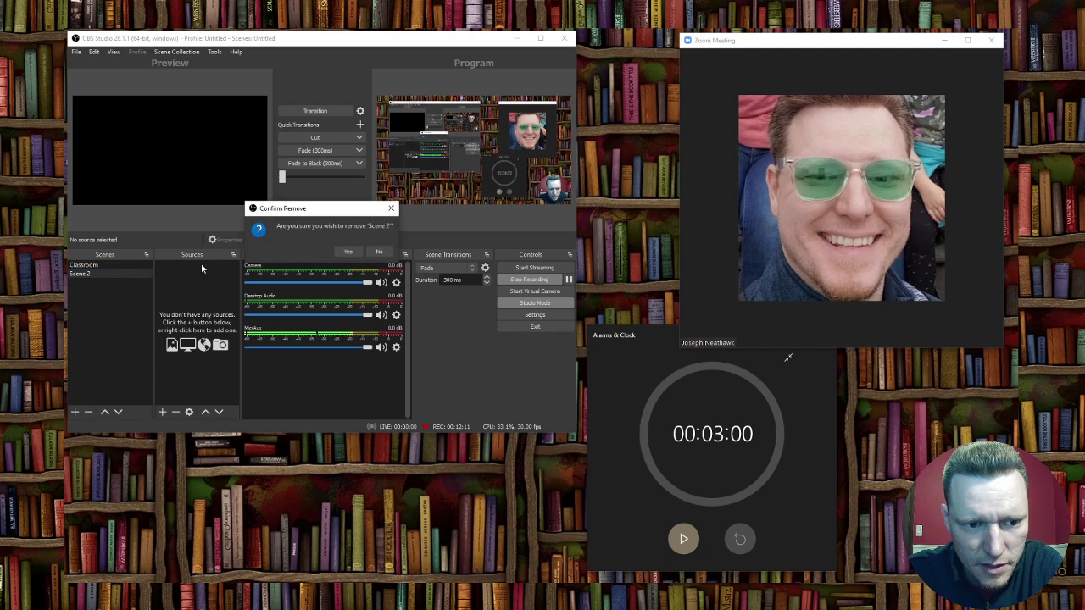
pyautogui.click(352, 253)
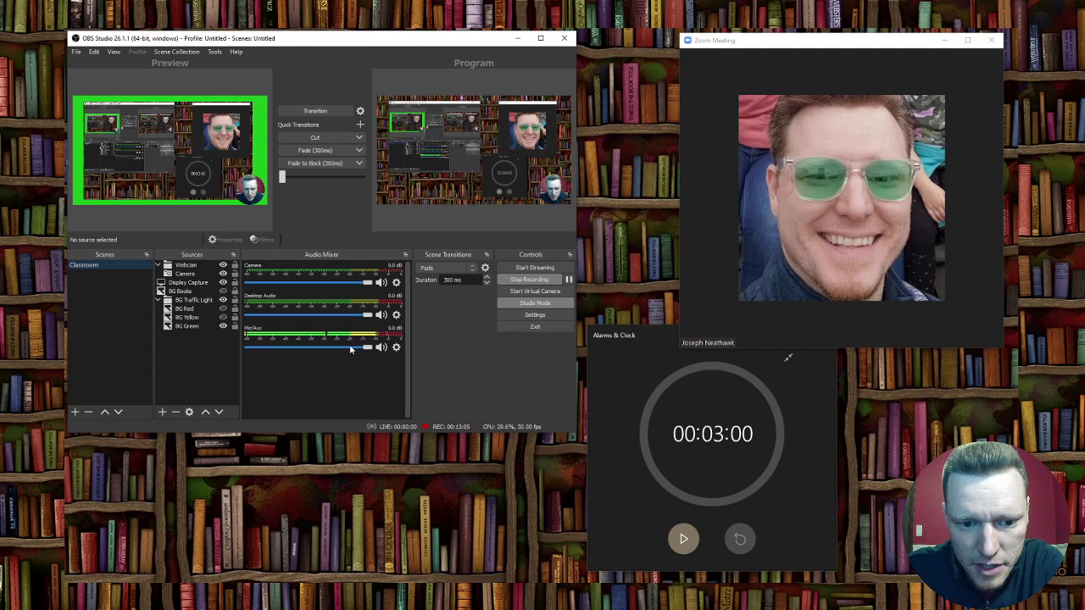
# Mute and unmute the Desktop Audio and Camera channels in the audio mixer.
pyautogui.click(381, 314)
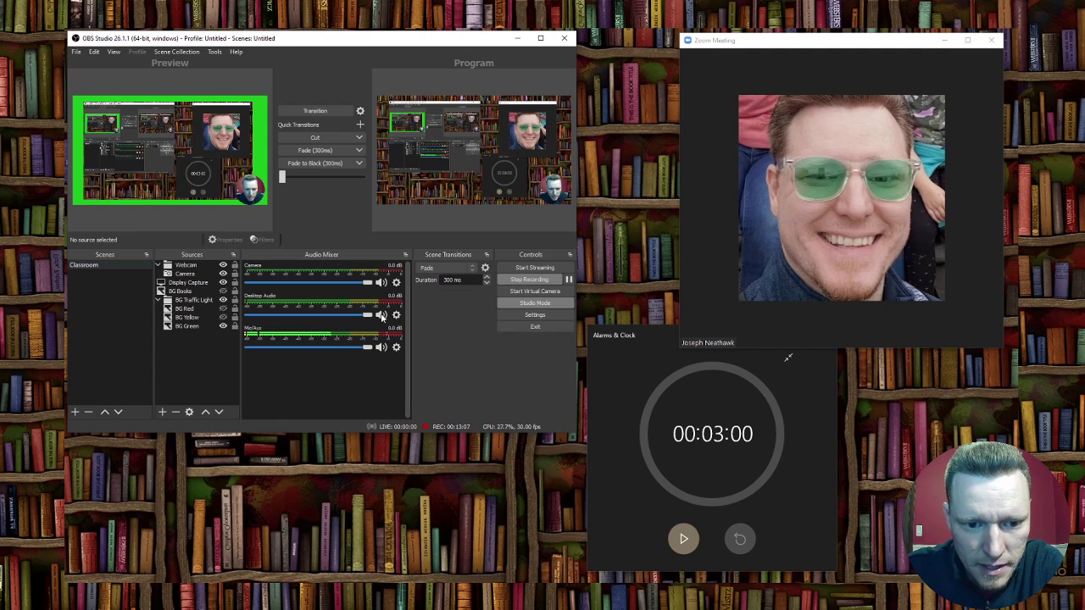
pyautogui.click(380, 283)
pyautogui.click(380, 283)
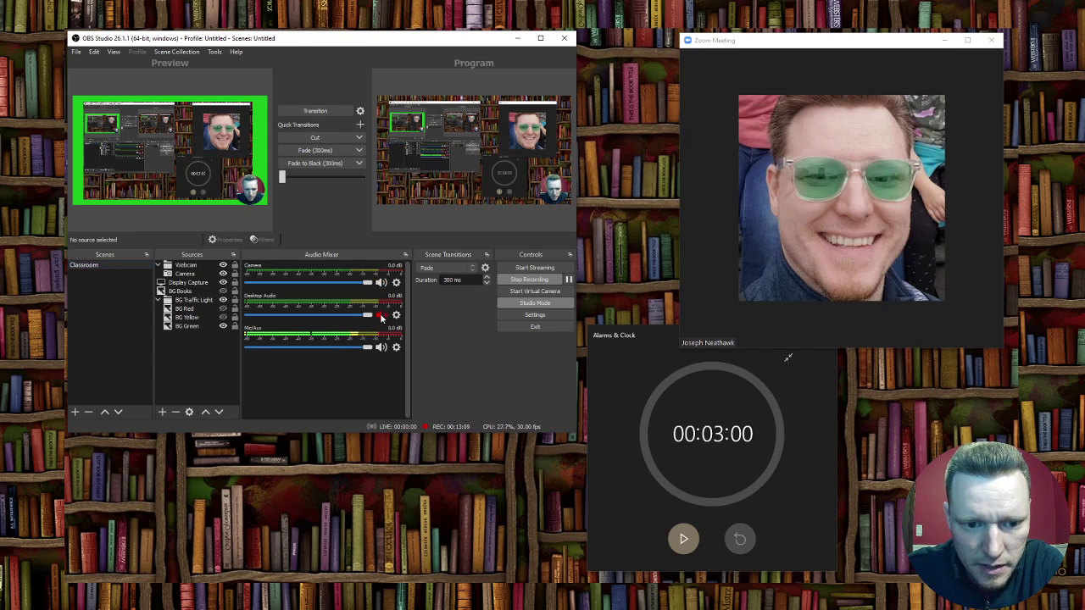
pyautogui.click(381, 315)
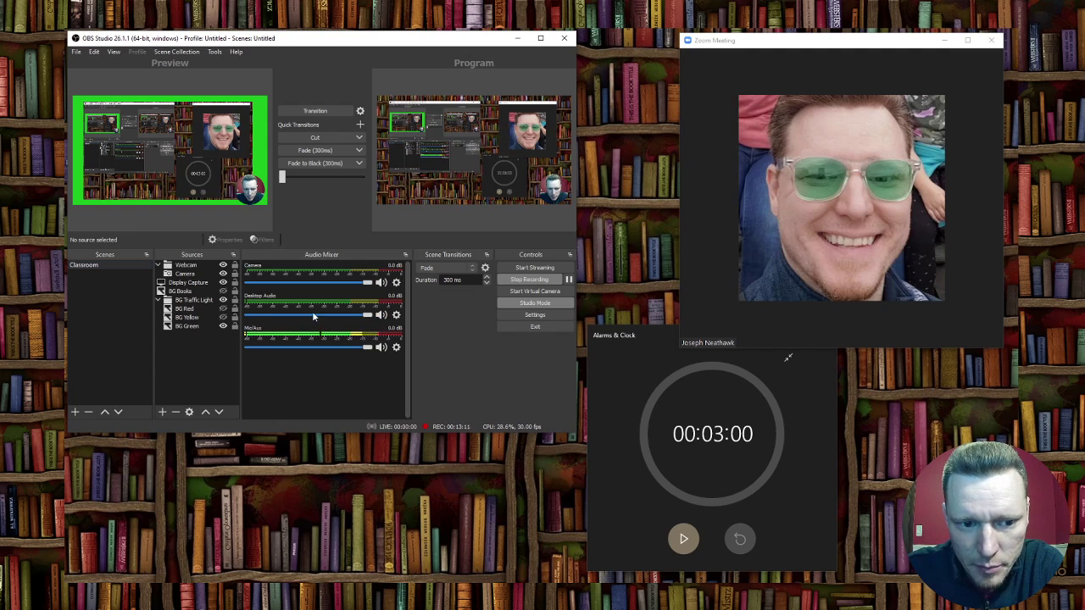
# Mute the Camera, Desktop Audio and Mic/Aux channels in the audio mixer, and unmute all three again.
pyautogui.click(381, 283)
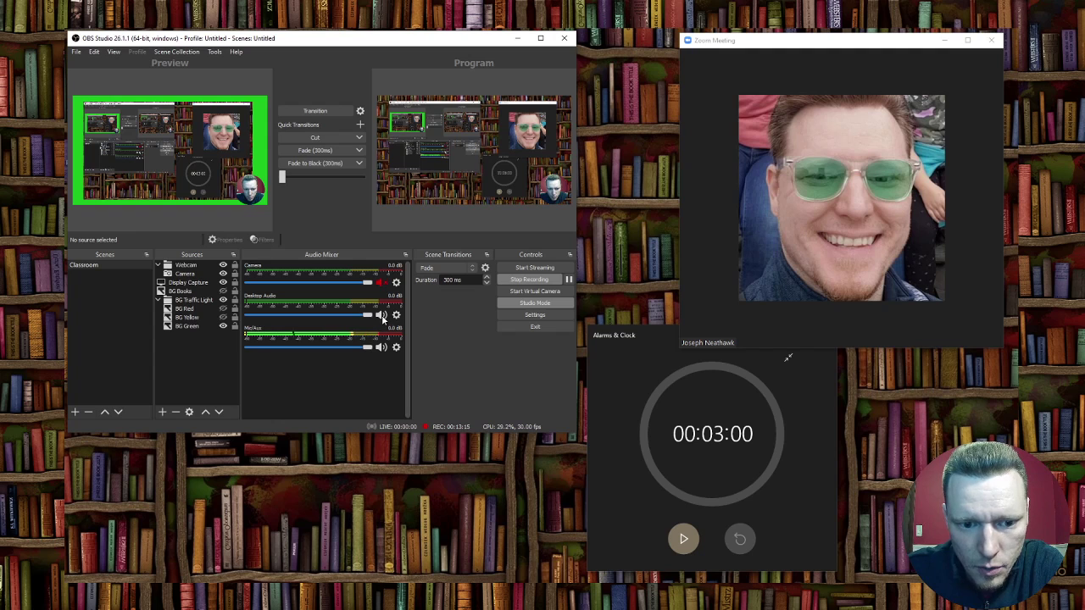
pyautogui.click(381, 314)
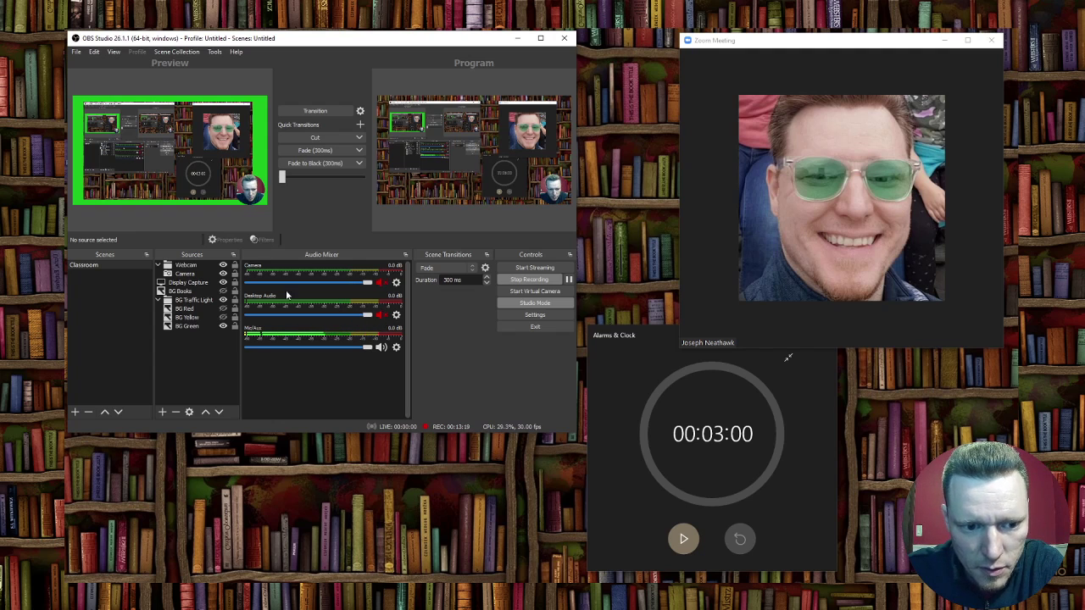
pyautogui.click(380, 347)
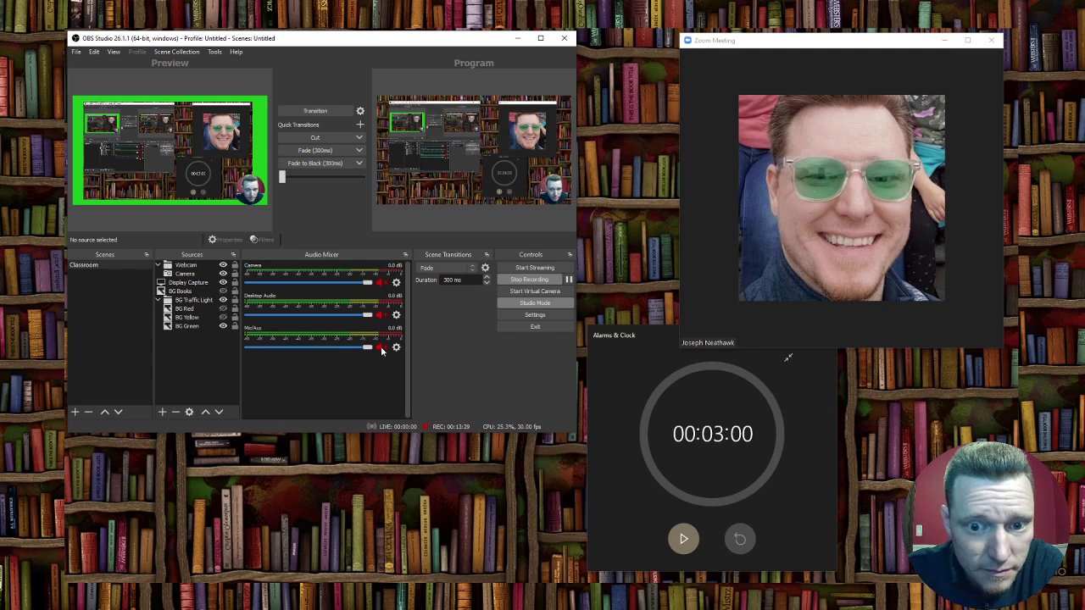
pyautogui.click(381, 347)
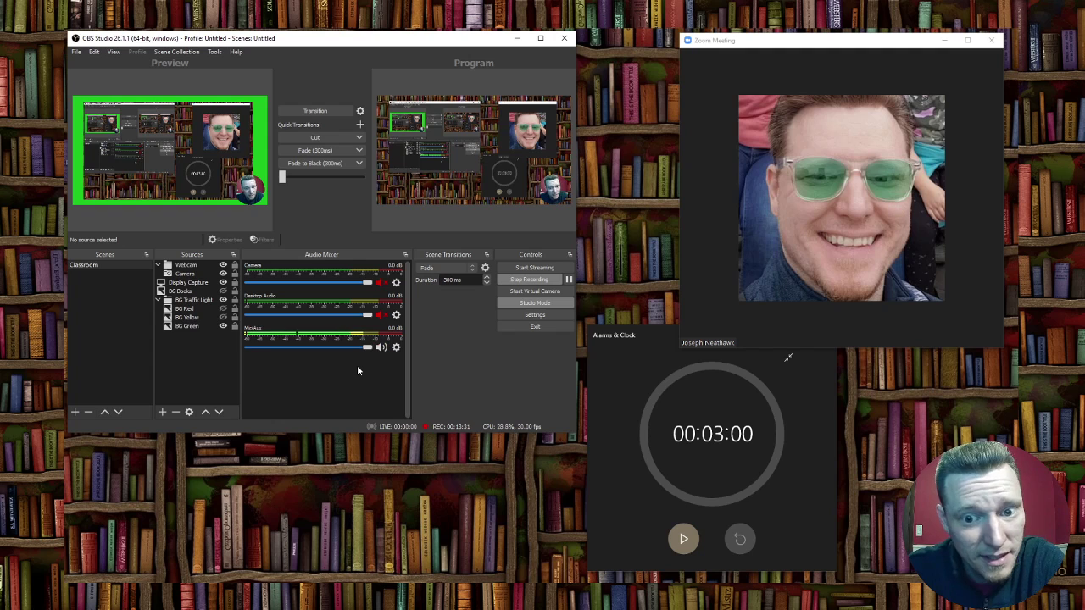
pyautogui.click(380, 316)
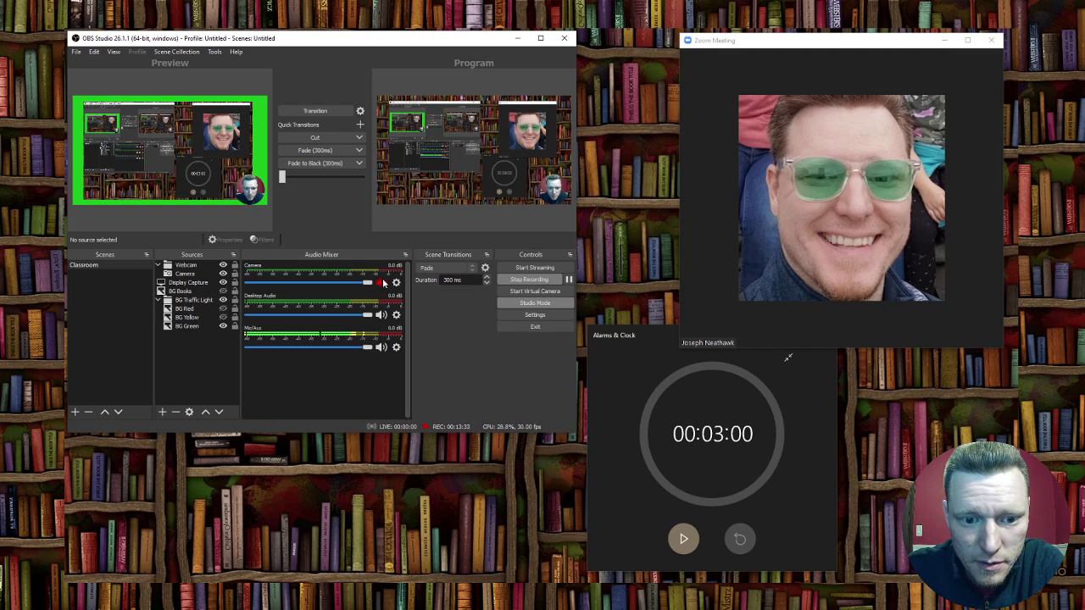
pyautogui.click(382, 285)
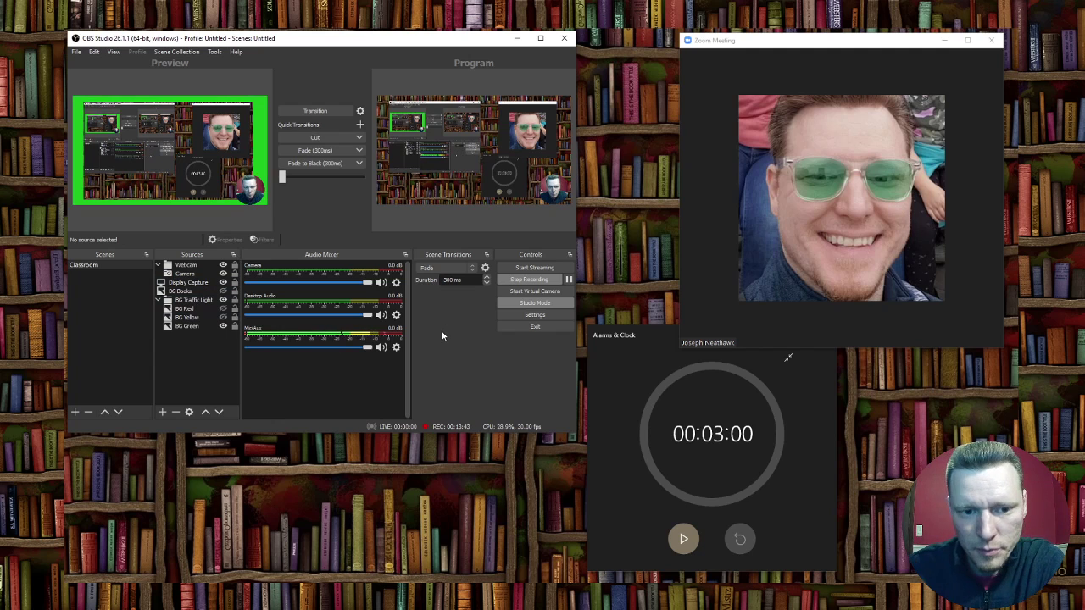
# Turn on the Zoom meeting's video with OBS Virtual Camera as its camera, and start the virtual camera in OBS.
pyautogui.moveTo(858, 199)
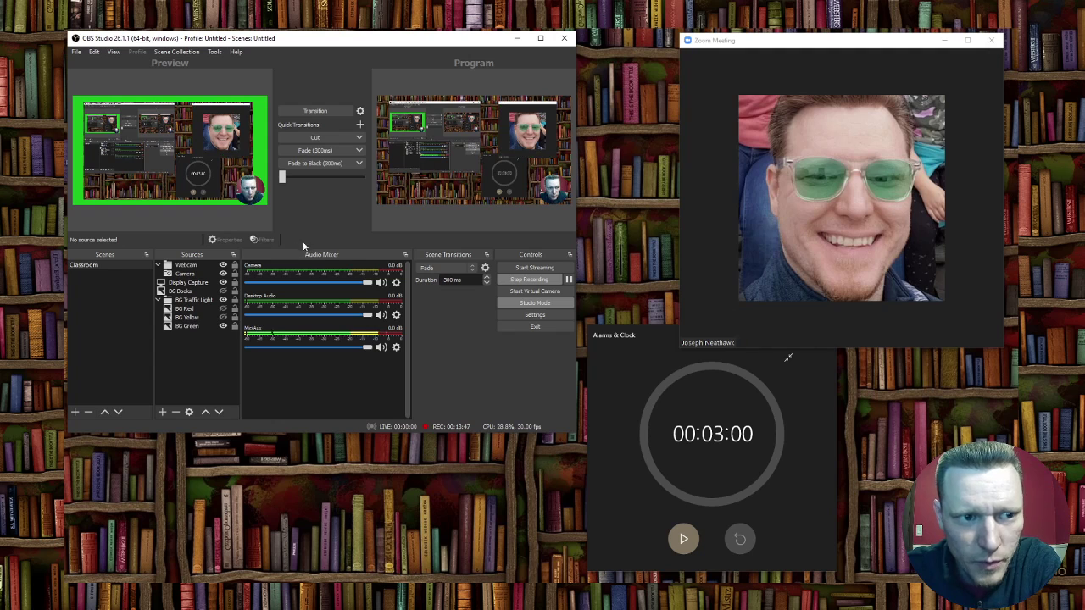
pyautogui.moveTo(766, 165)
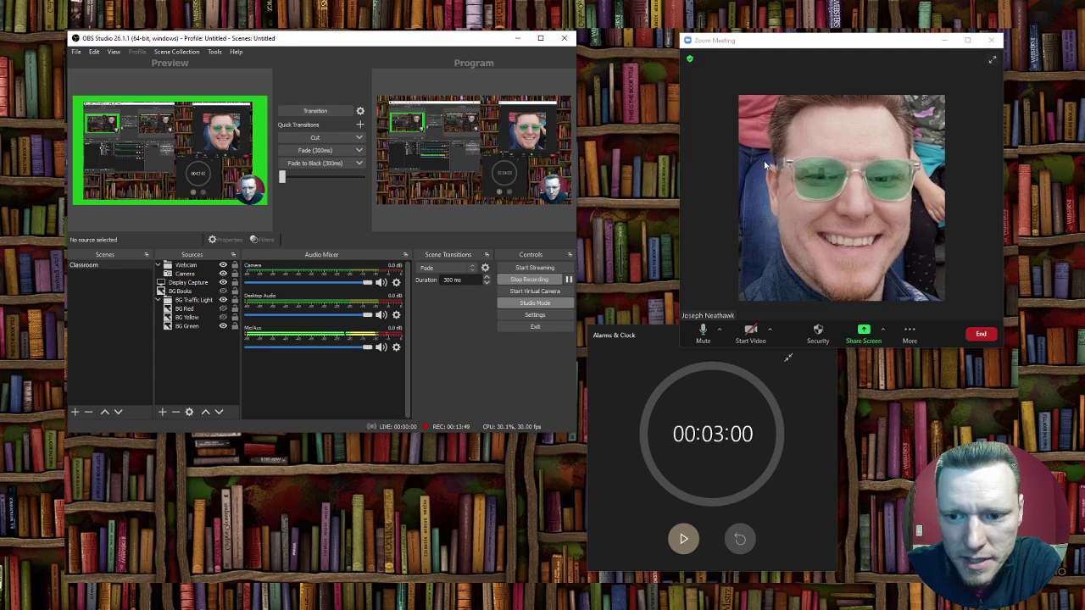
pyautogui.click(770, 331)
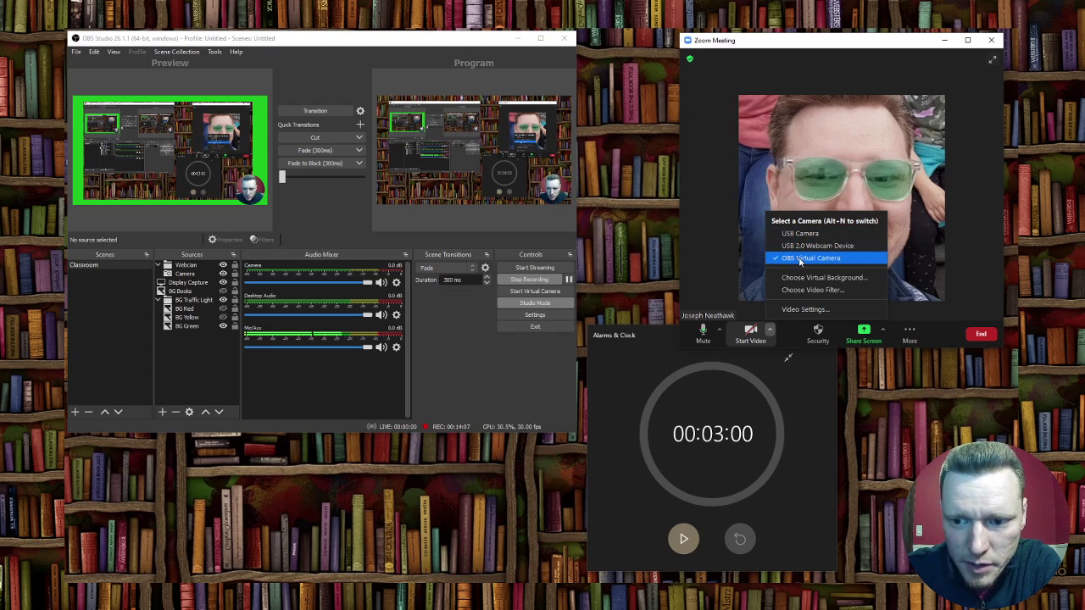
pyautogui.click(712, 273)
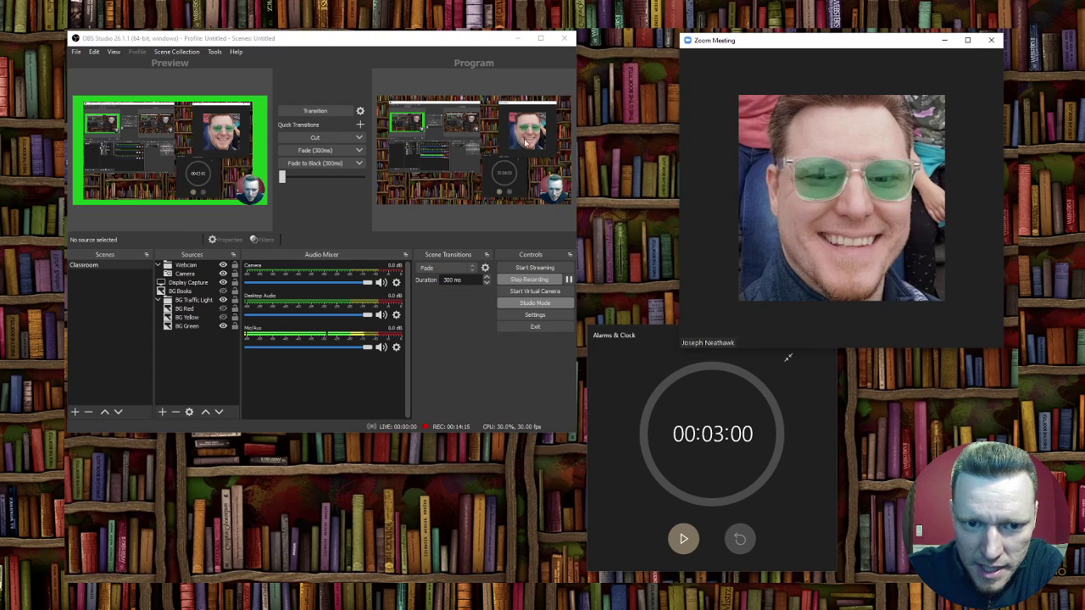
pyautogui.moveTo(735, 209)
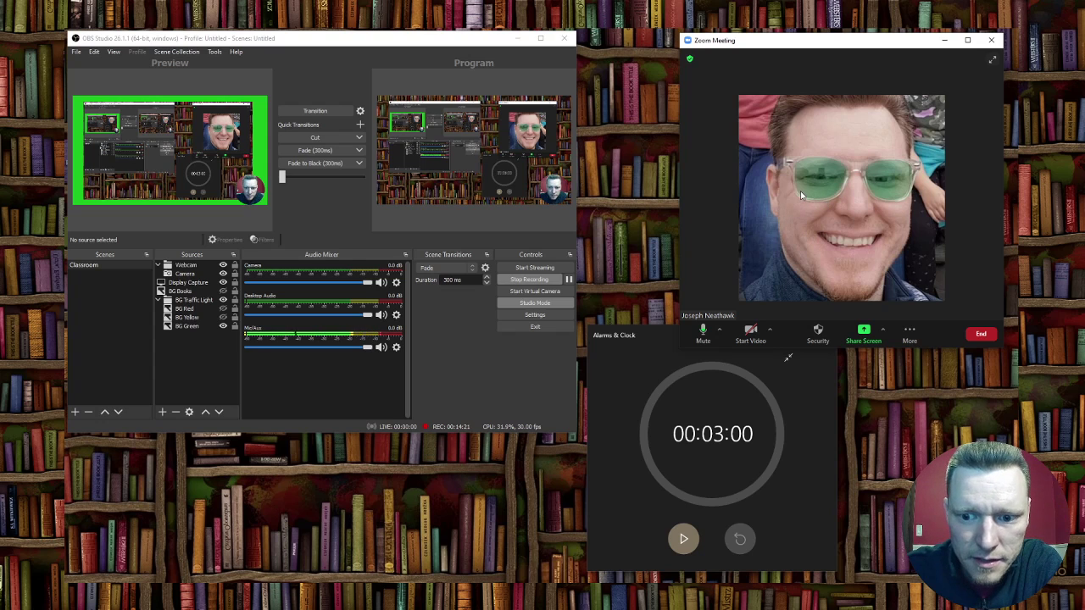
pyautogui.click(750, 337)
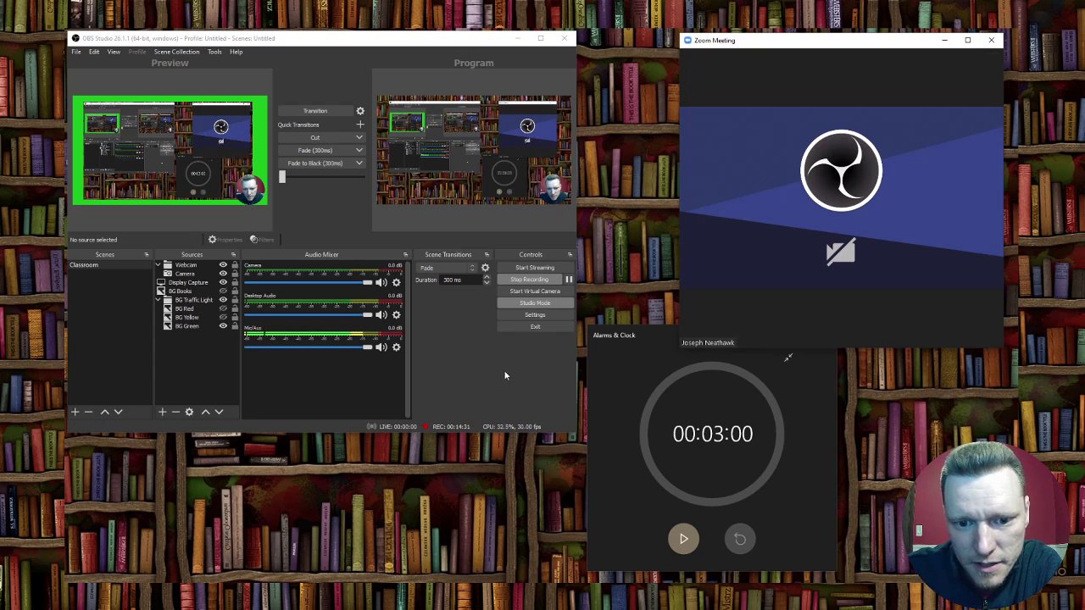
pyautogui.click(536, 293)
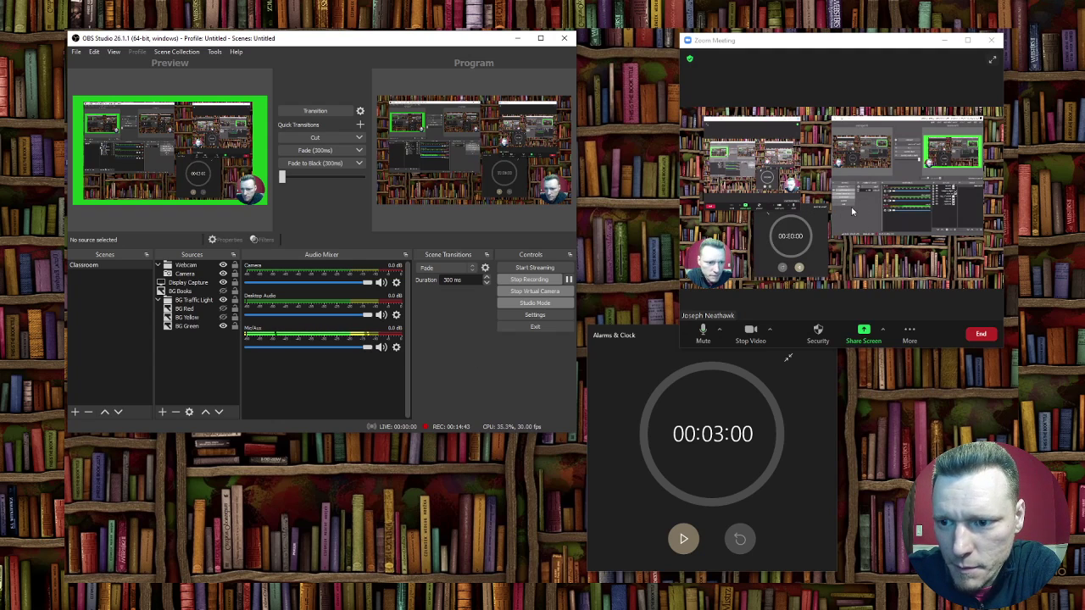
# Enlarge the Zoom meeting window slightly and turn off Mirror my video in Zoom's video settings.
pyautogui.moveTo(682, 346); pyautogui.dragTo(641, 366)
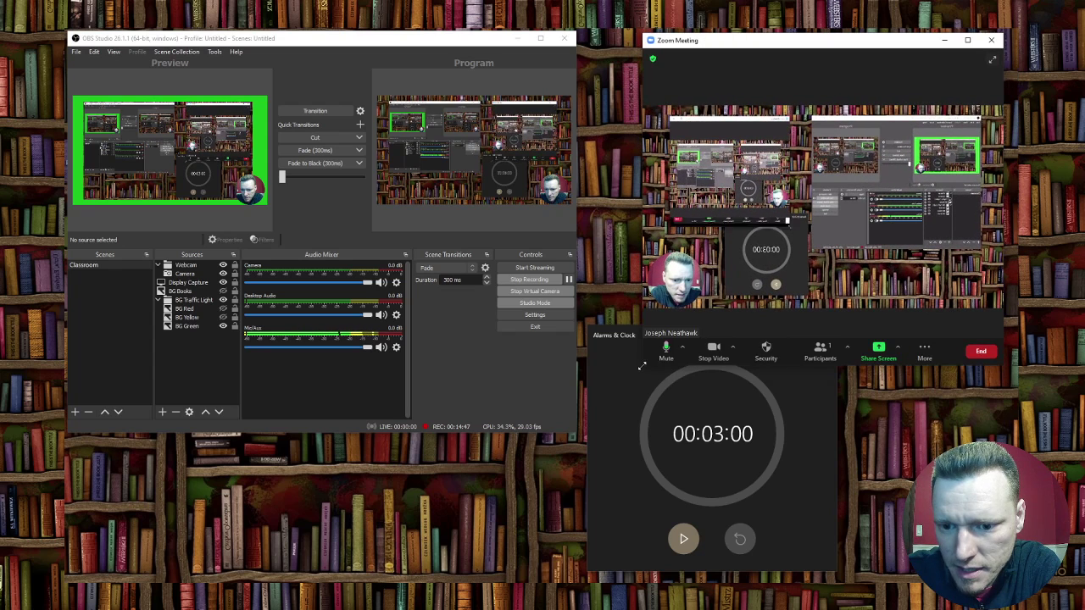
pyautogui.click(732, 350)
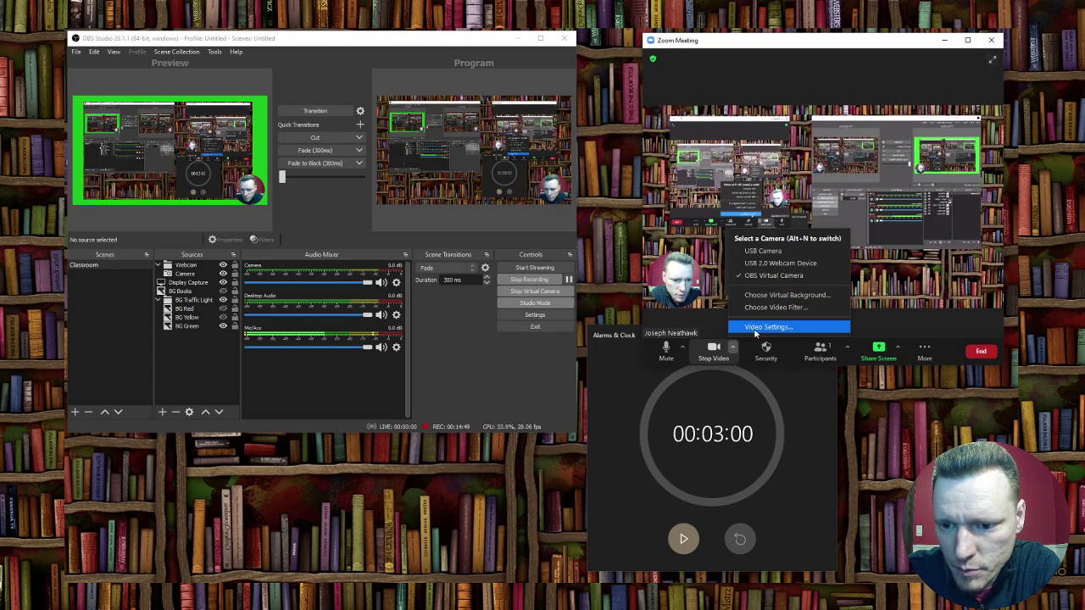
pyautogui.click(759, 329)
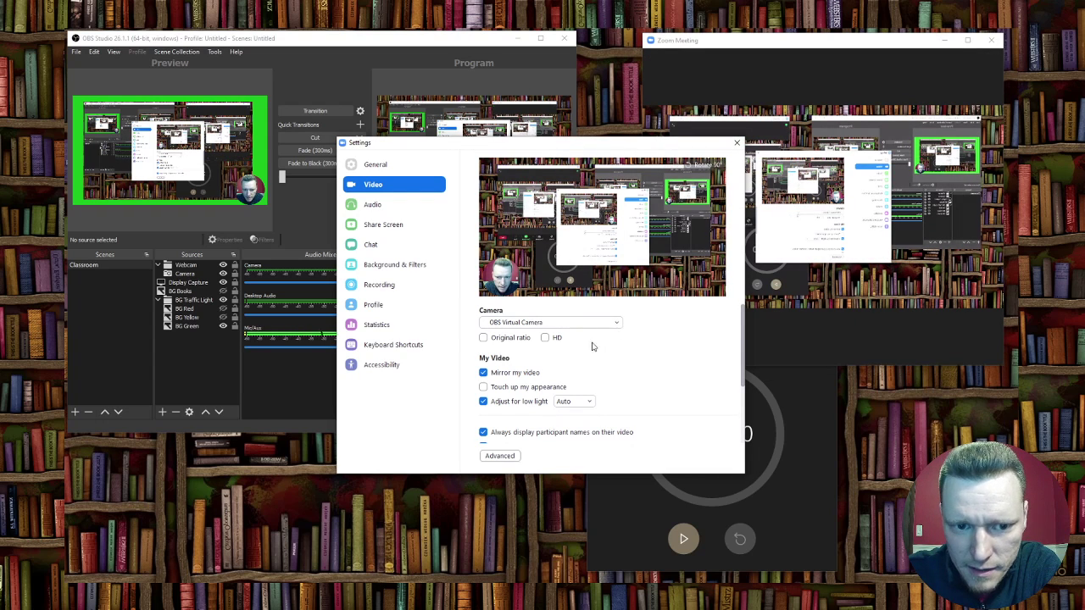
pyautogui.click(513, 374)
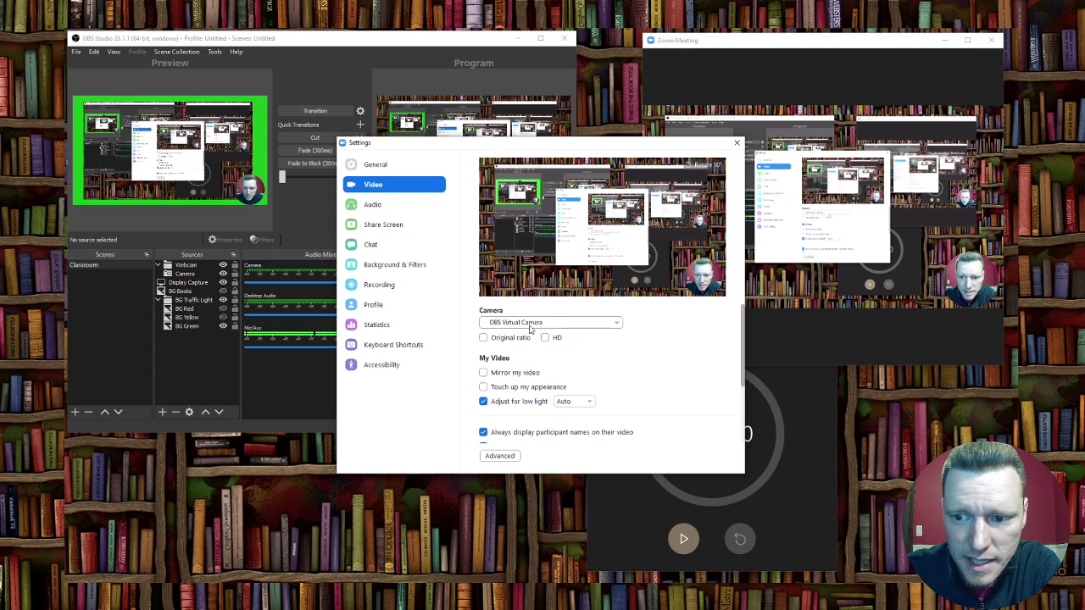
pyautogui.click(736, 142)
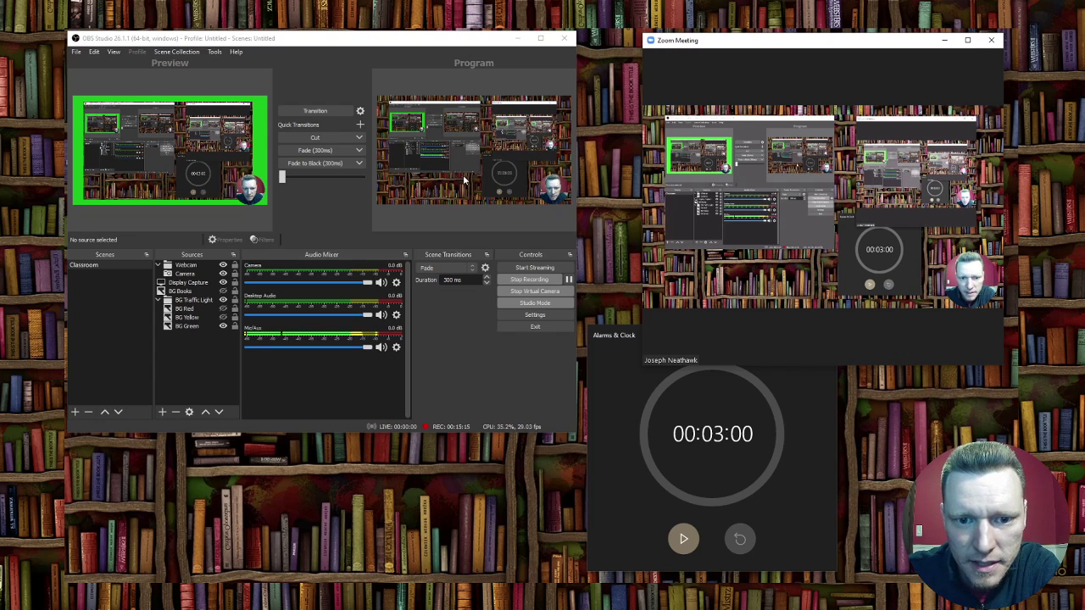
# Maximize and restore the Zoom meeting window, and place it beside the OBS window, partly over the timer.
pyautogui.moveTo(801, 219)
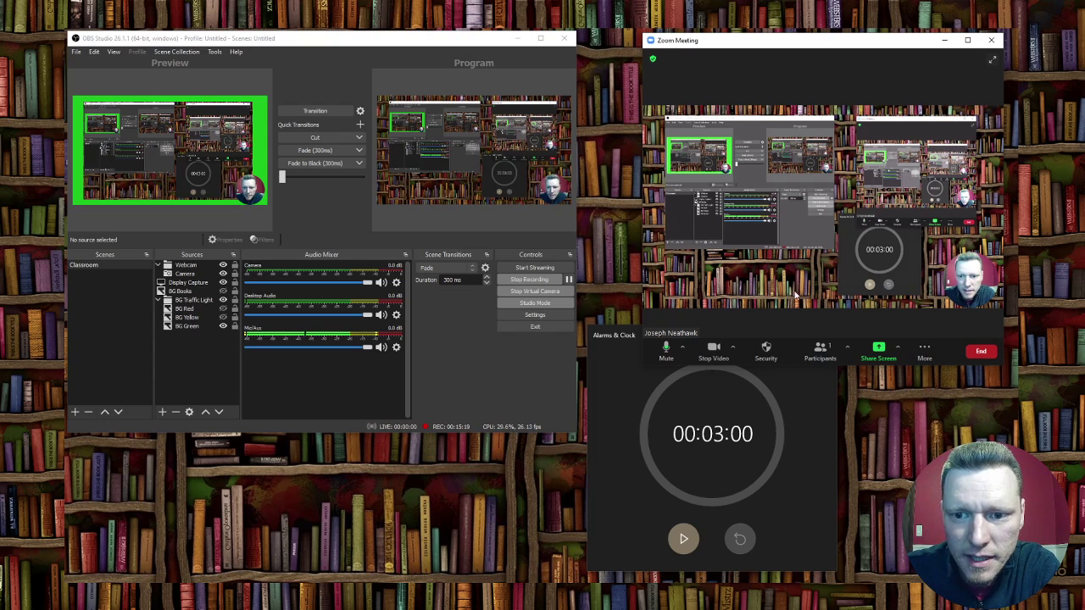
pyautogui.moveTo(869, 49); pyautogui.dragTo(751, 92)
pyautogui.click(848, 86)
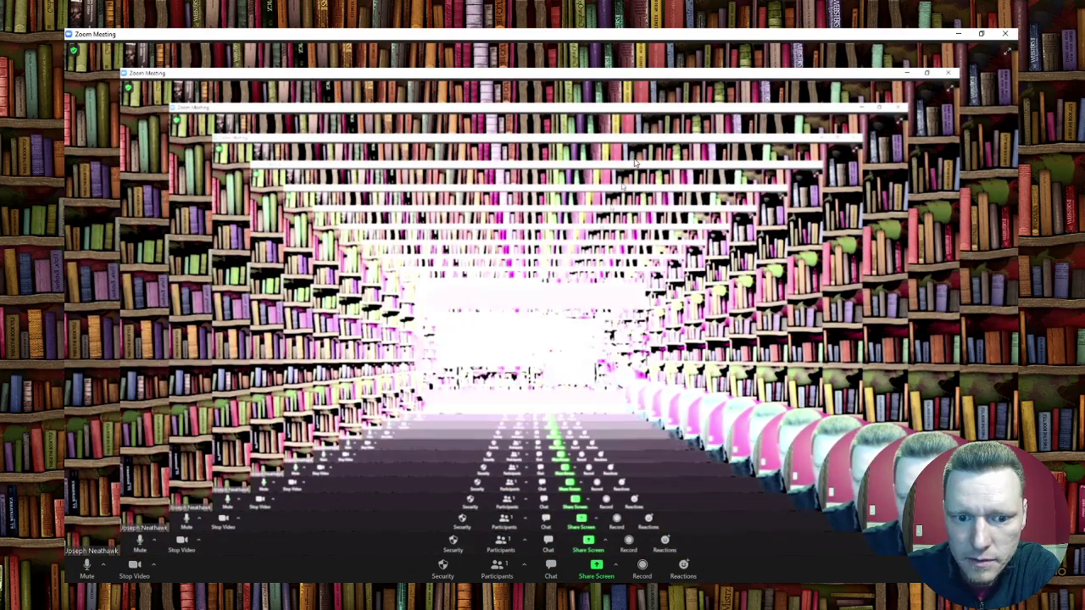
pyautogui.click(978, 35)
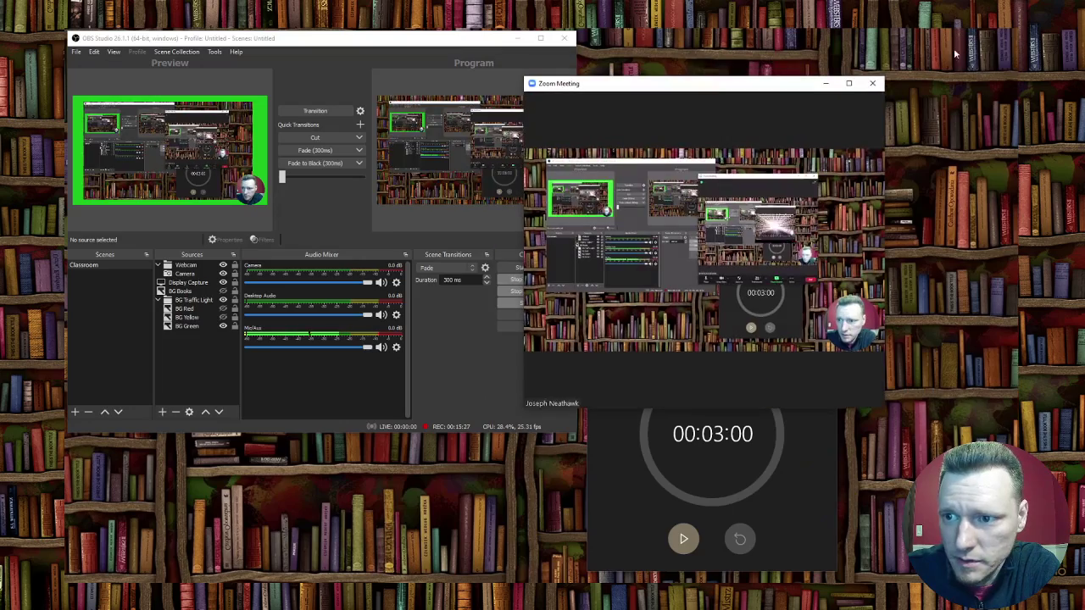
pyautogui.moveTo(731, 88); pyautogui.dragTo(823, 54)
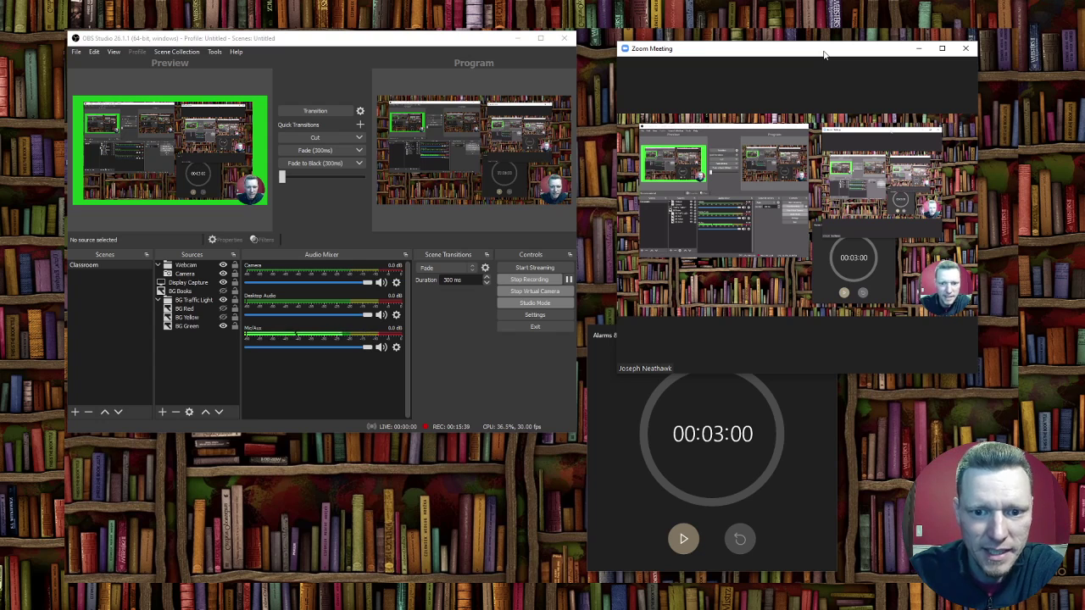
pyautogui.moveTo(828, 83)
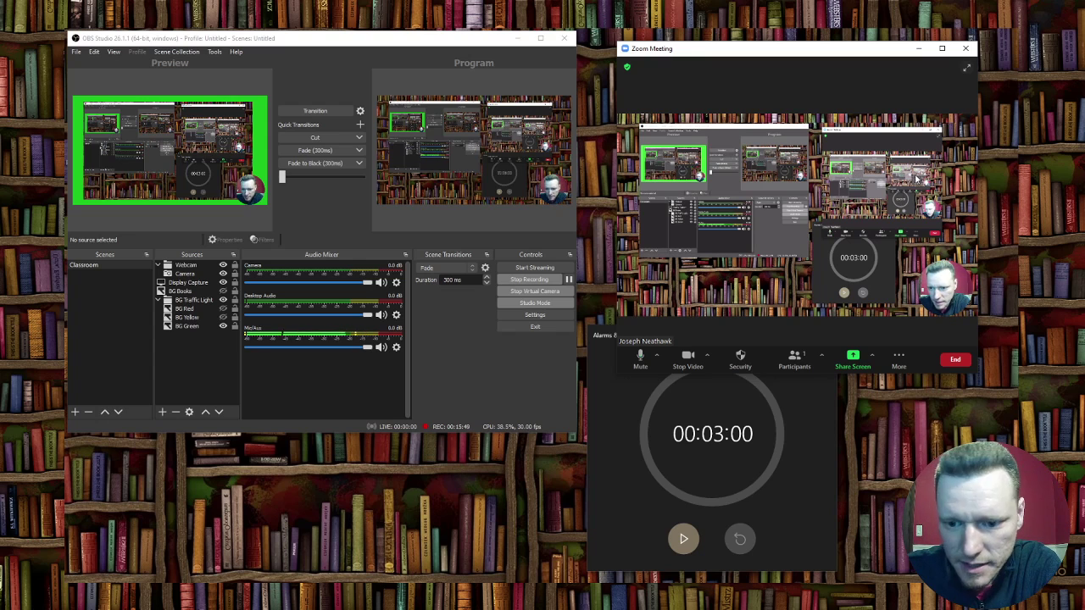
pyautogui.moveTo(805, 57); pyautogui.dragTo(819, 54)
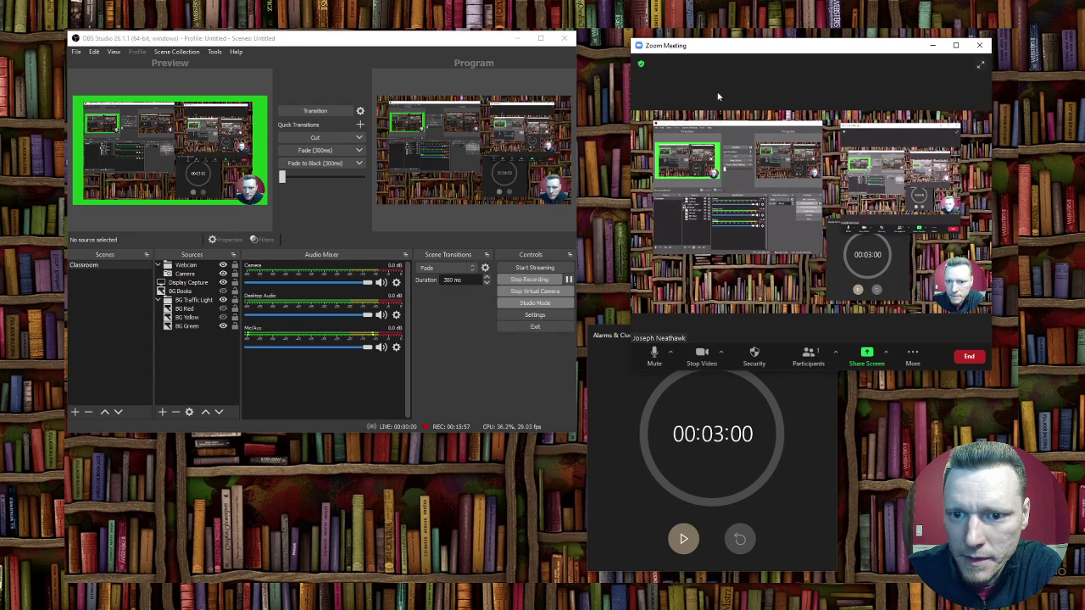
# Minimize the Zoom meeting to its floating thumbnail, move the thumbnail higher, and restore the full meeting window.
pyautogui.click(932, 46)
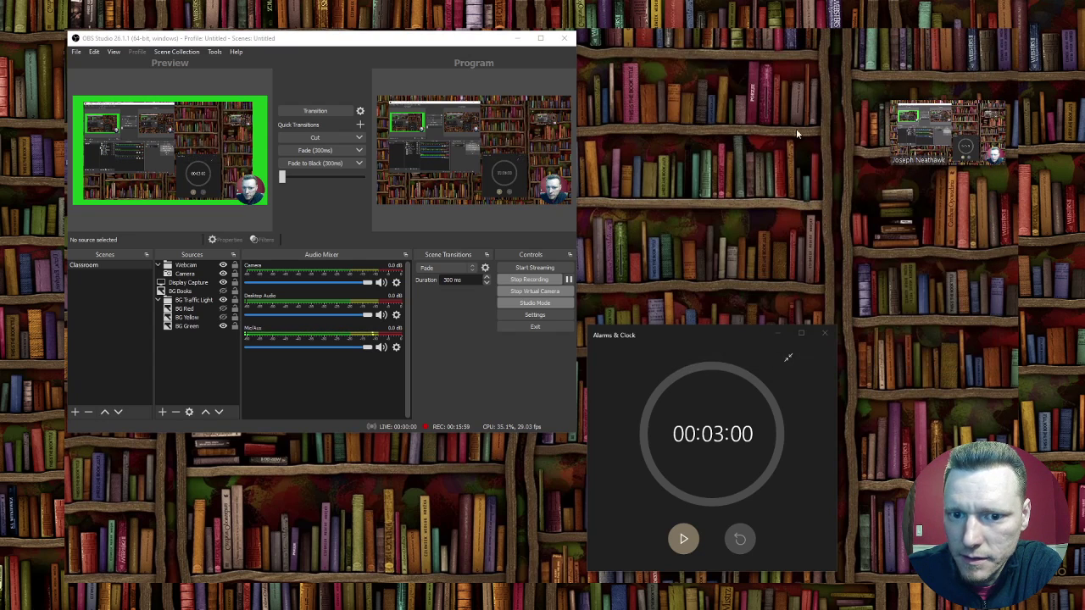
pyautogui.moveTo(936, 129)
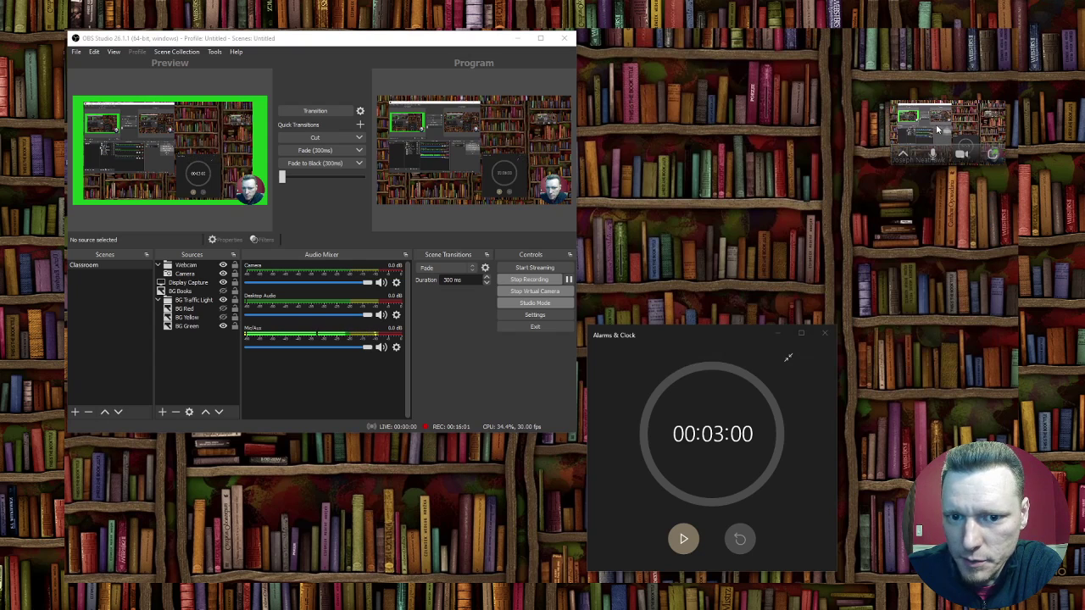
pyautogui.moveTo(945, 125); pyautogui.dragTo(943, 68)
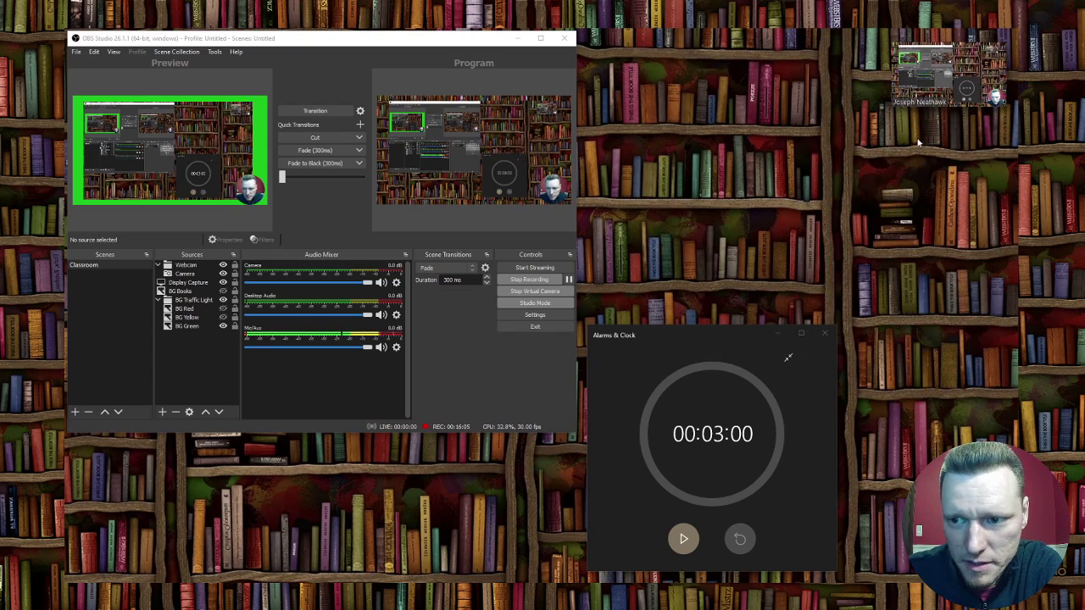
pyautogui.moveTo(945, 77)
pyautogui.click(990, 95)
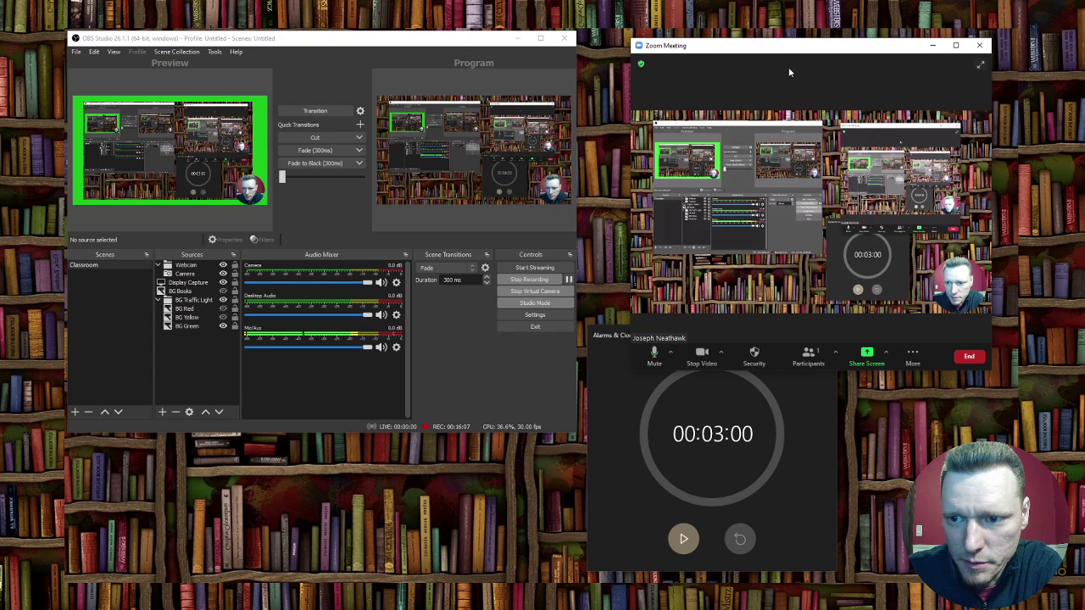
pyautogui.moveTo(783, 51); pyautogui.dragTo(784, 57)
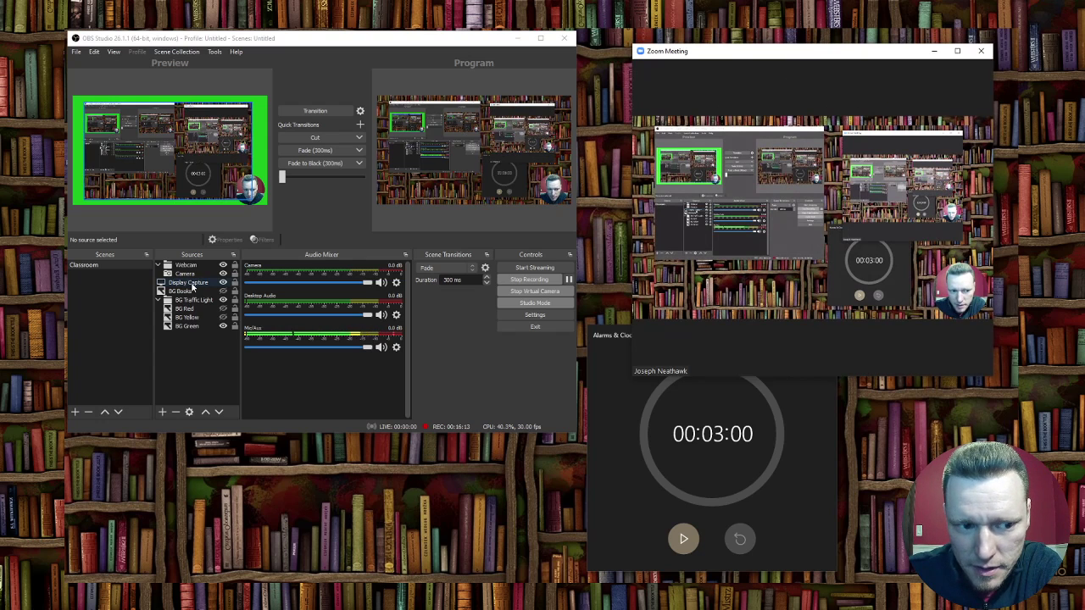
# Add a new Window Capture source with its default name and set its window to Dragon Gaming Center.
pyautogui.click(162, 412)
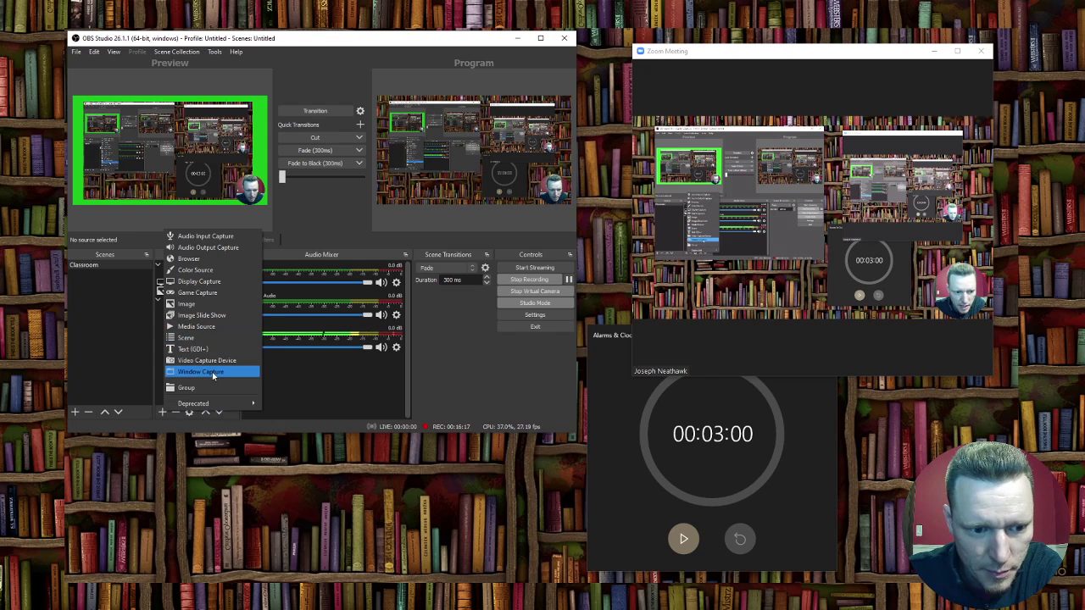
pyautogui.click(211, 372)
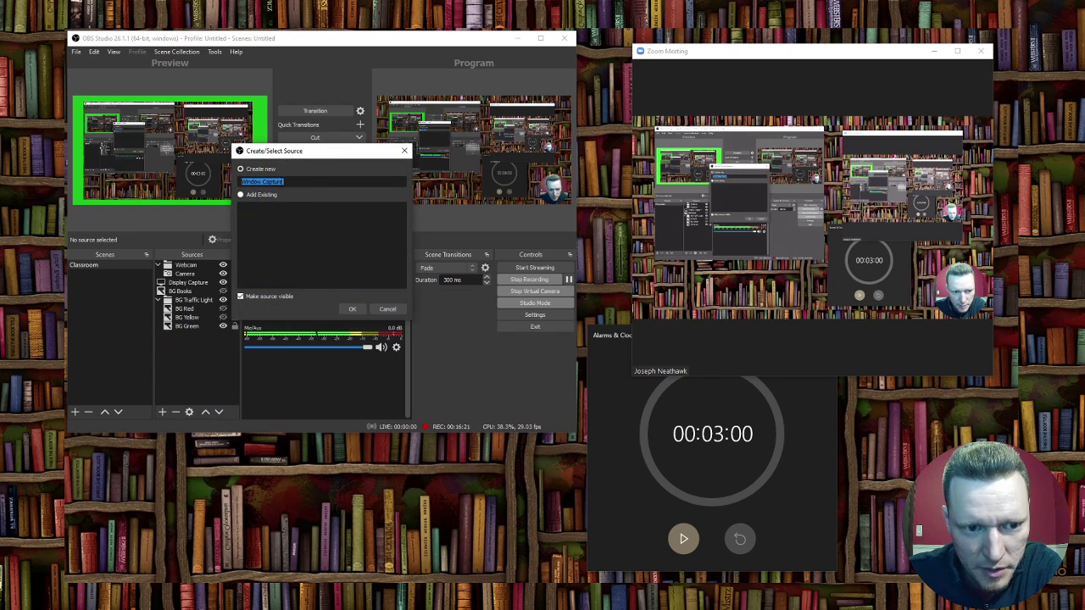
pyautogui.click(355, 310)
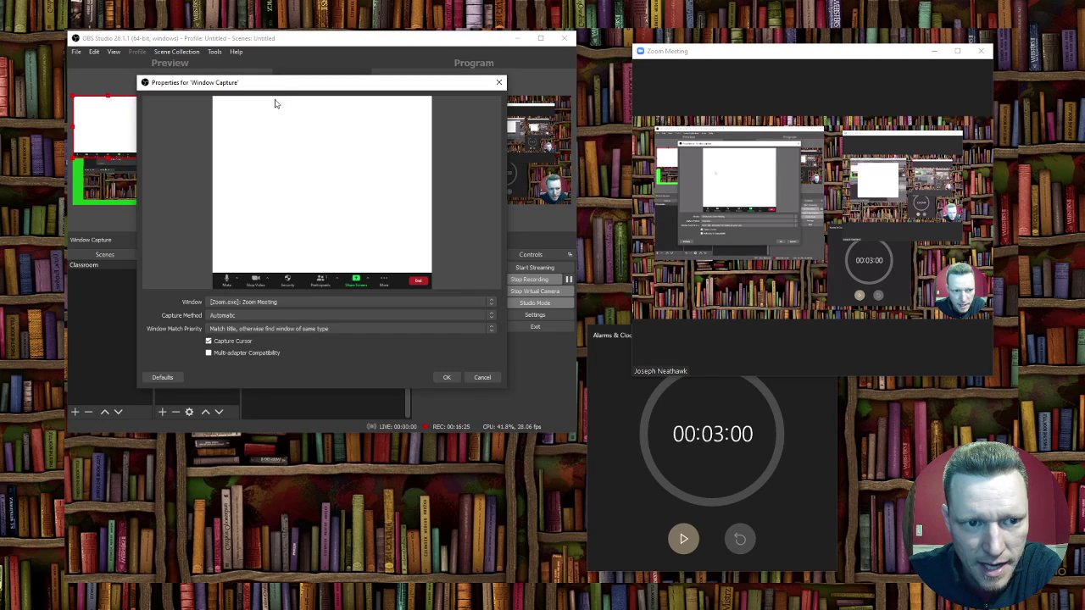
pyautogui.moveTo(283, 81); pyautogui.dragTo(381, 118)
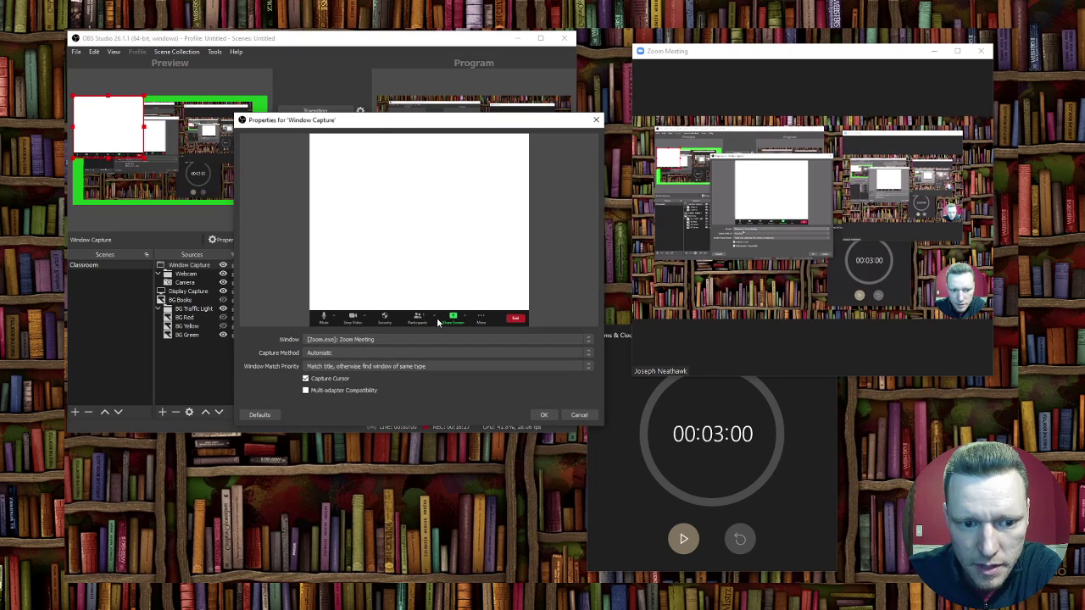
pyautogui.click(397, 340)
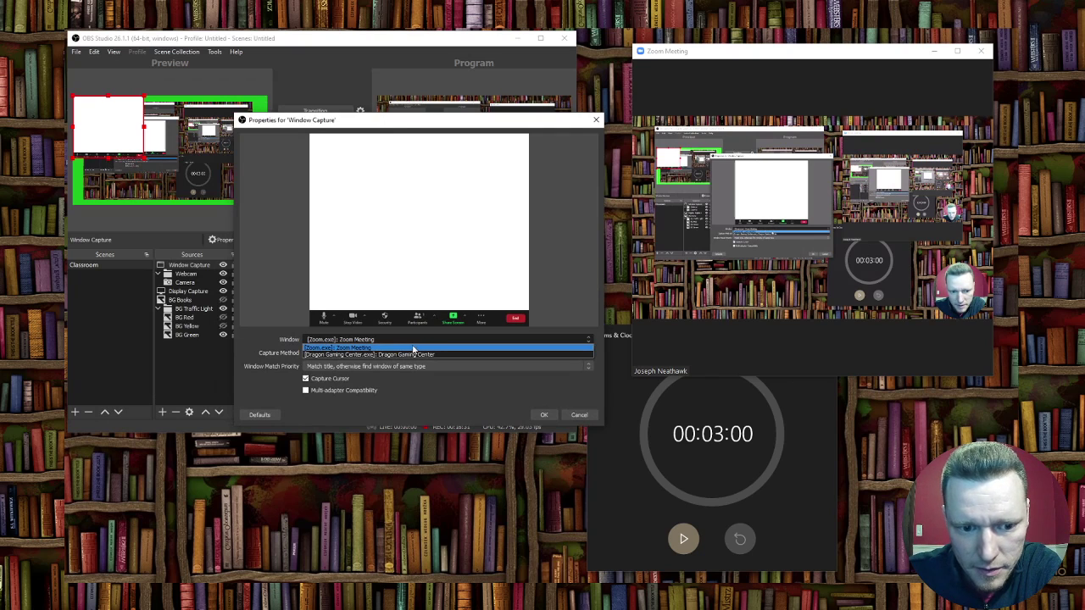
pyautogui.click(405, 355)
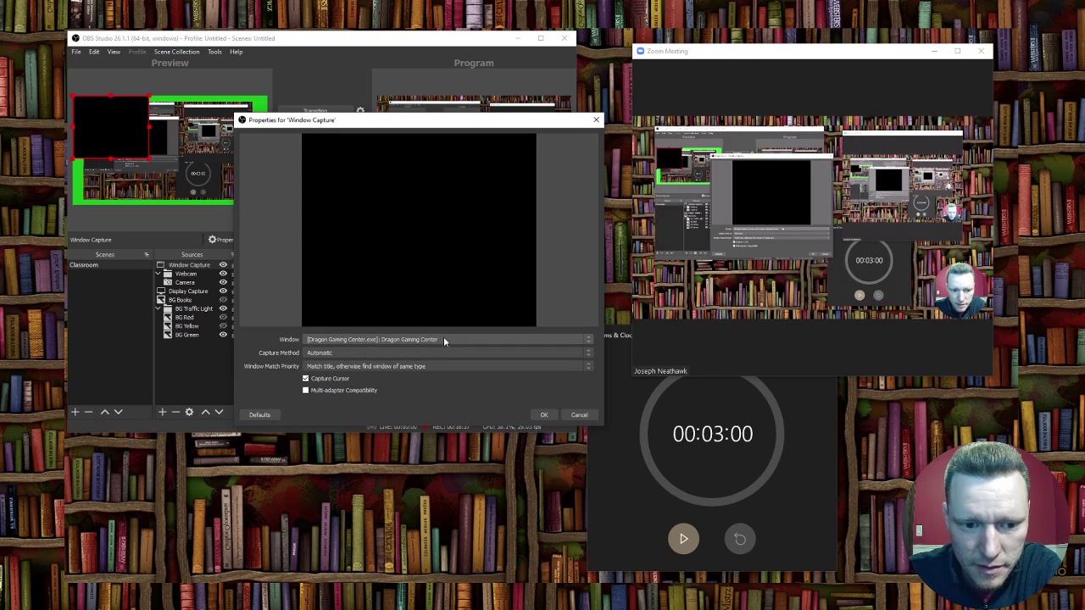
# Switch the window capture back to the Zoom Meeting window, accept its properties, and remove the source.
pyautogui.click(439, 338)
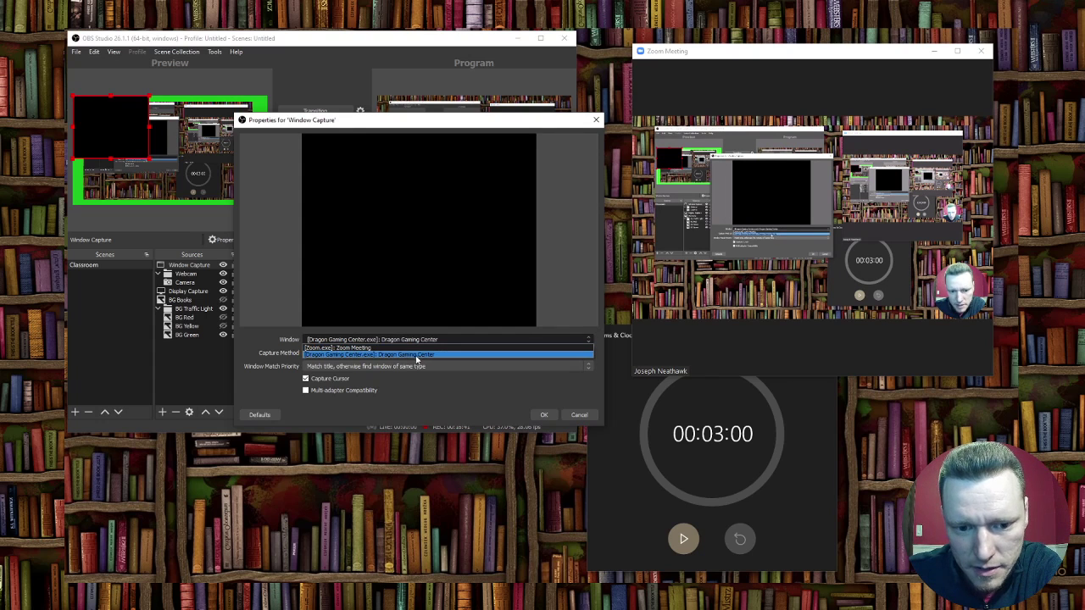
pyautogui.click(356, 347)
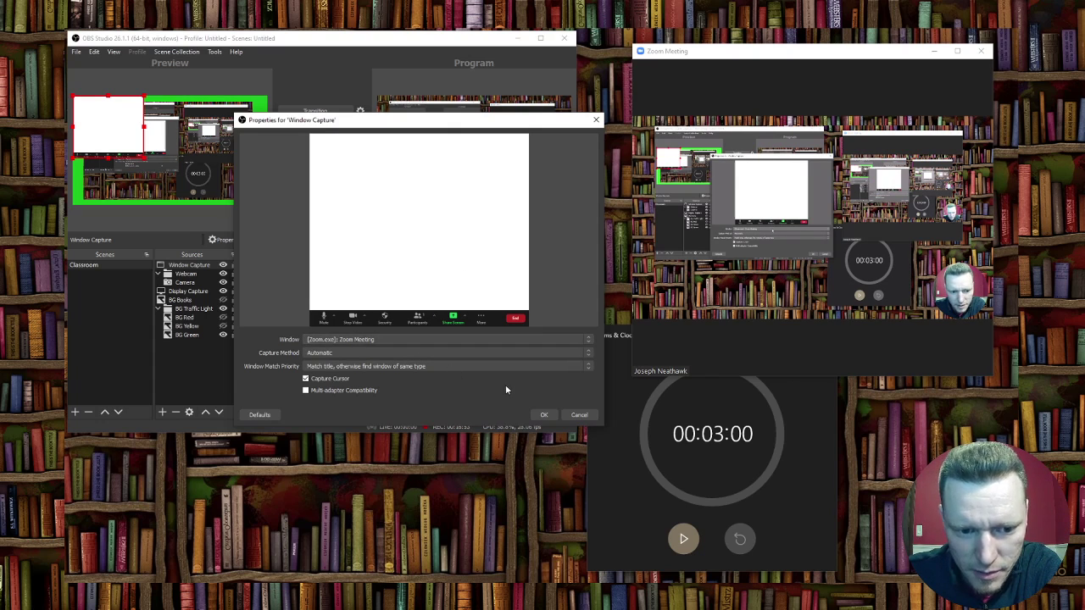
pyautogui.click(543, 414)
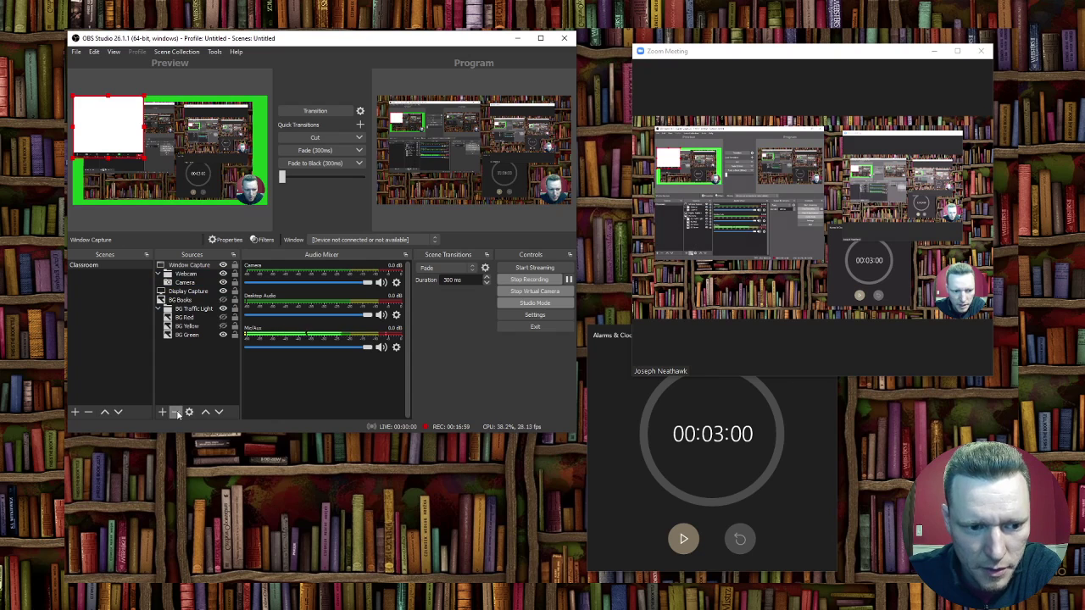
pyautogui.click(175, 412)
pyautogui.click(360, 252)
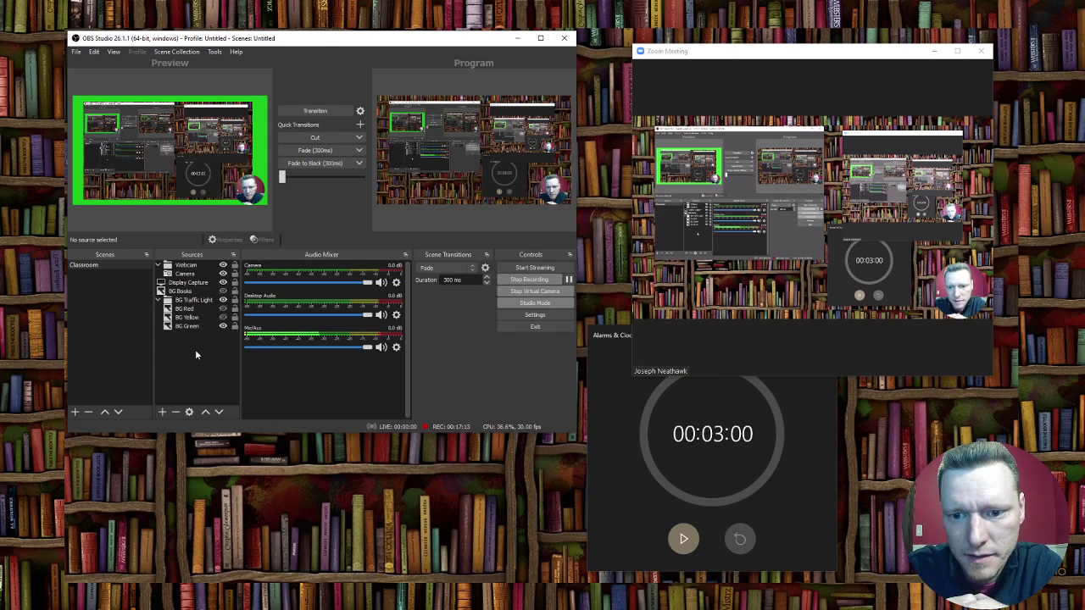
# Add a Window Capture source again, capturing the Zoom Meeting window with its default settings.
pyautogui.click(162, 412)
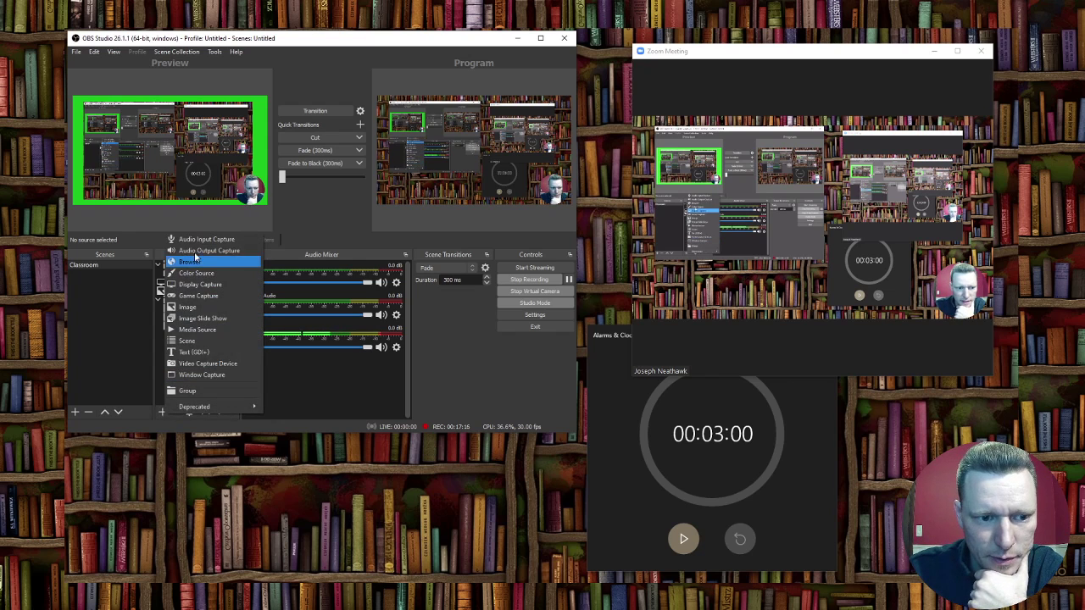
pyautogui.click(198, 374)
pyautogui.click(352, 308)
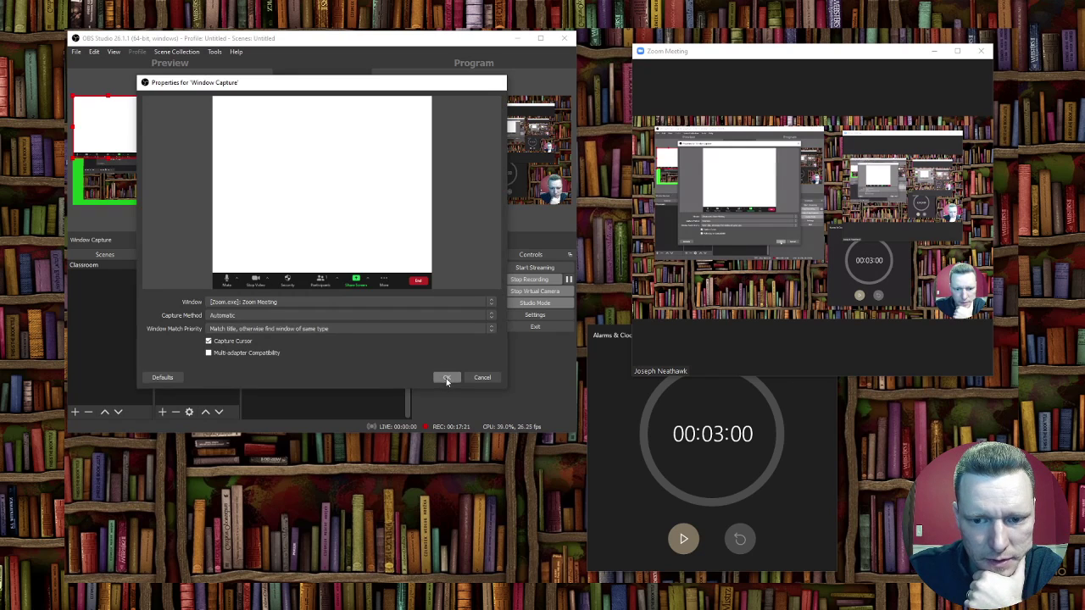
pyautogui.click(447, 378)
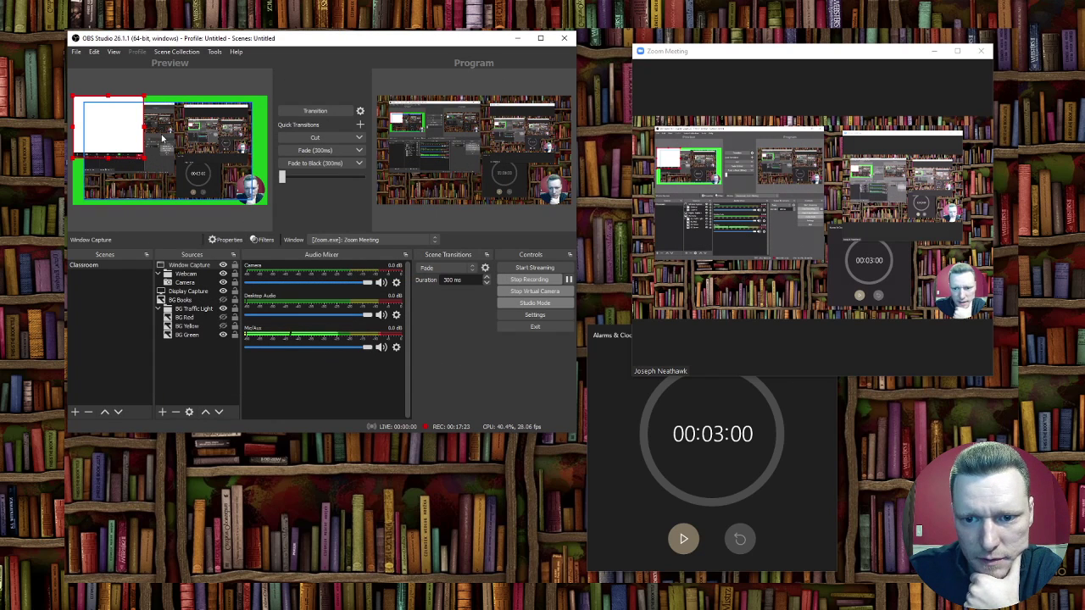
# Minimize the Zoom meeting to its floating thumbnail, and enlarge the window capture in the preview to about the full canvas height.
pyautogui.moveTo(760, 182)
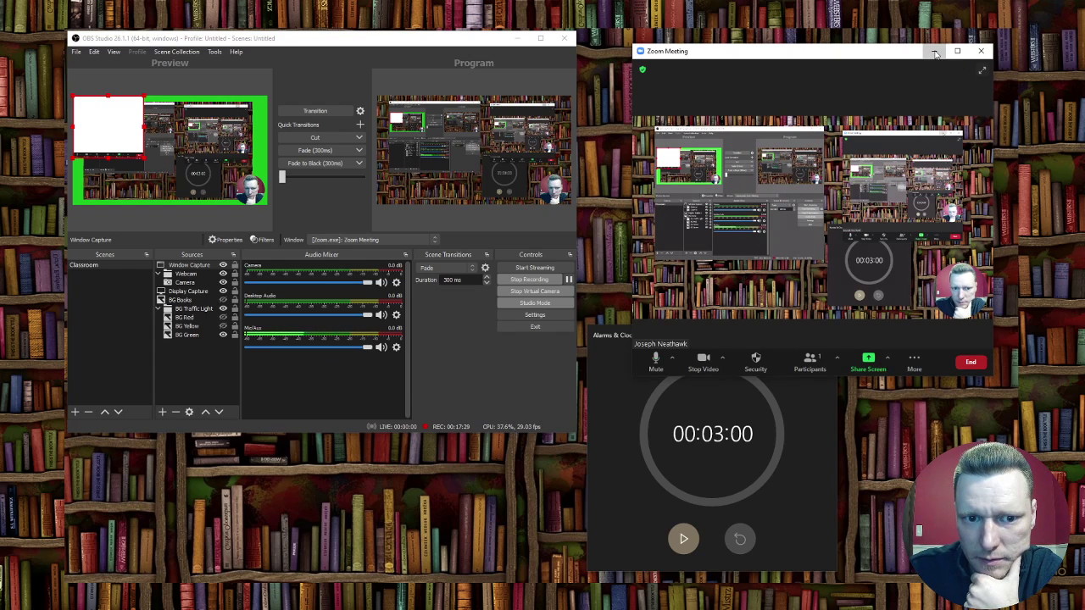
pyautogui.click(935, 55)
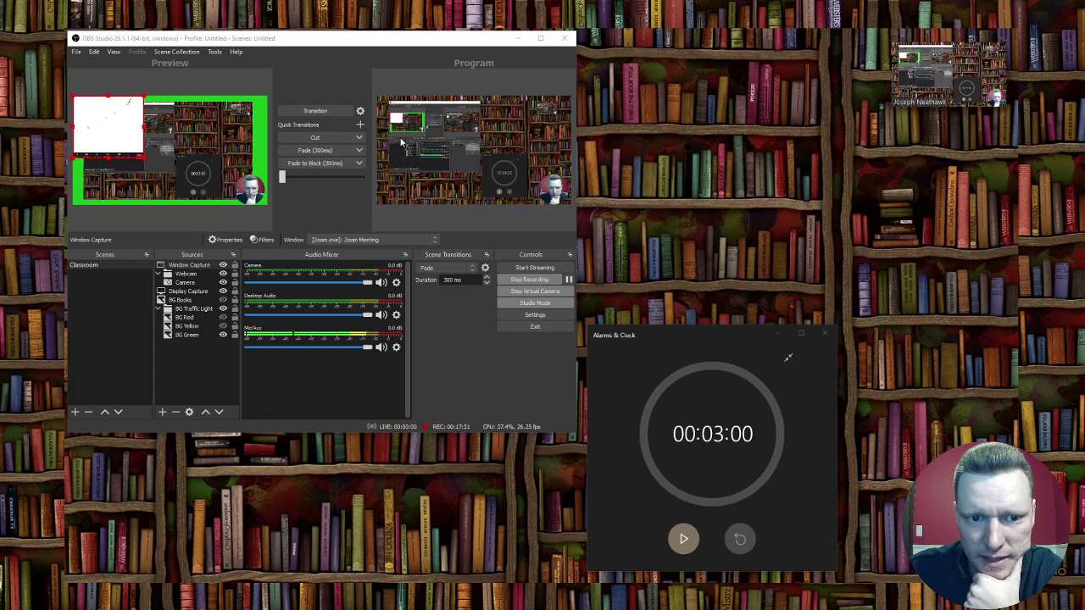
pyautogui.moveTo(144, 157); pyautogui.dragTo(196, 203)
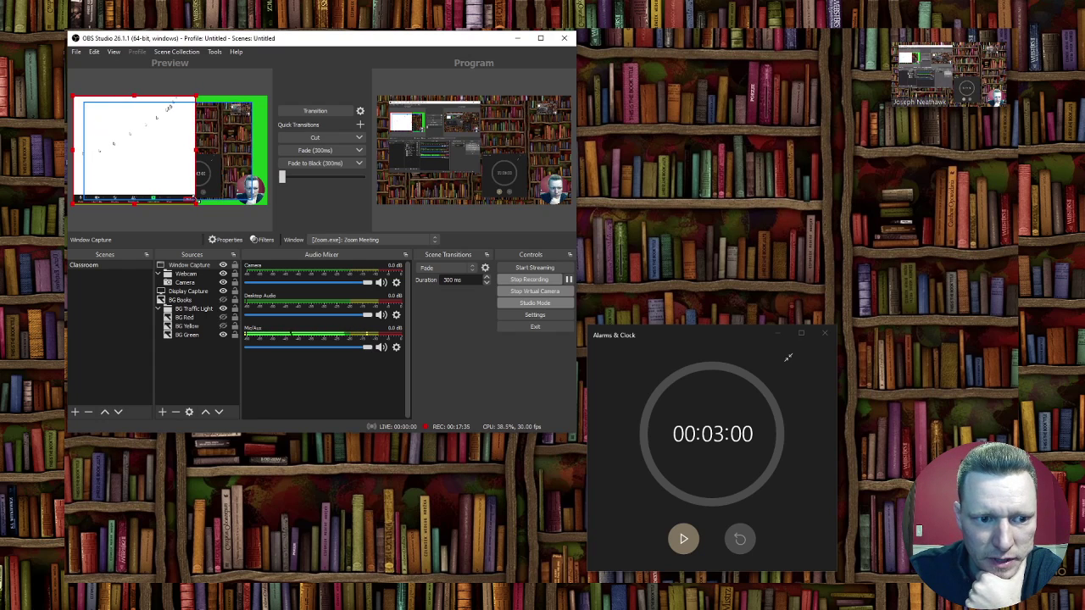
# Transition the green-background preview to Program, and move the Zoom meeting window off the captured display.
pyautogui.click(305, 110)
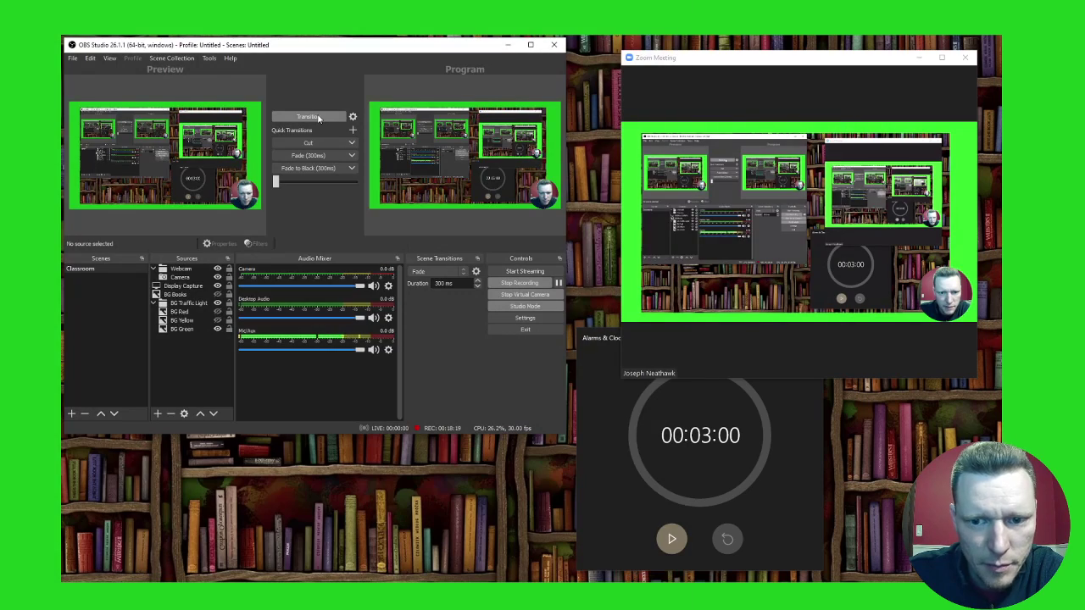
pyautogui.moveTo(793, 65); pyautogui.dragTo(793, 56)
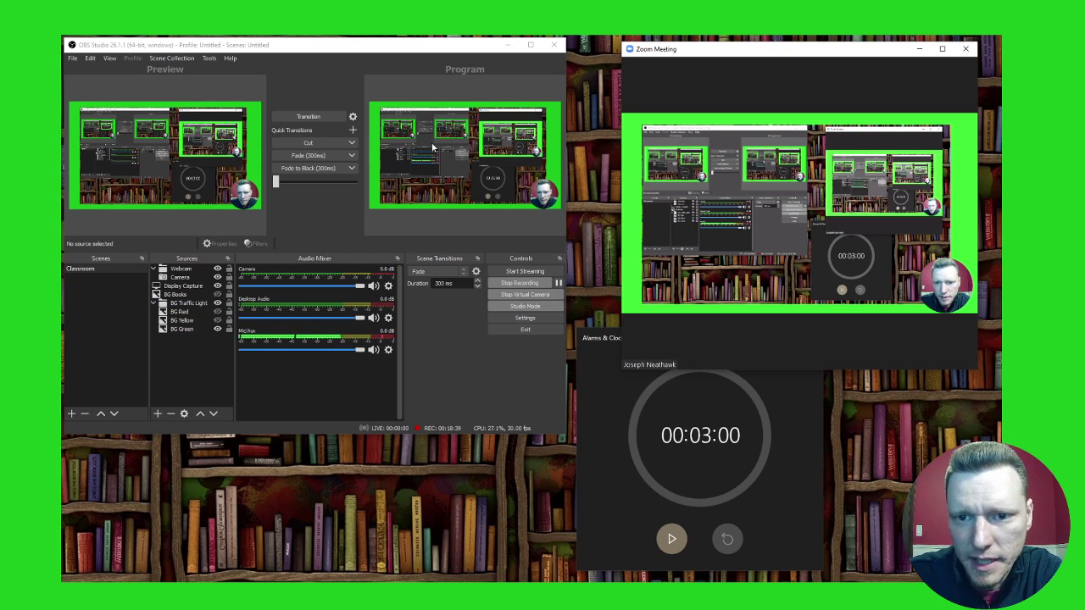
pyautogui.moveTo(780, 68)
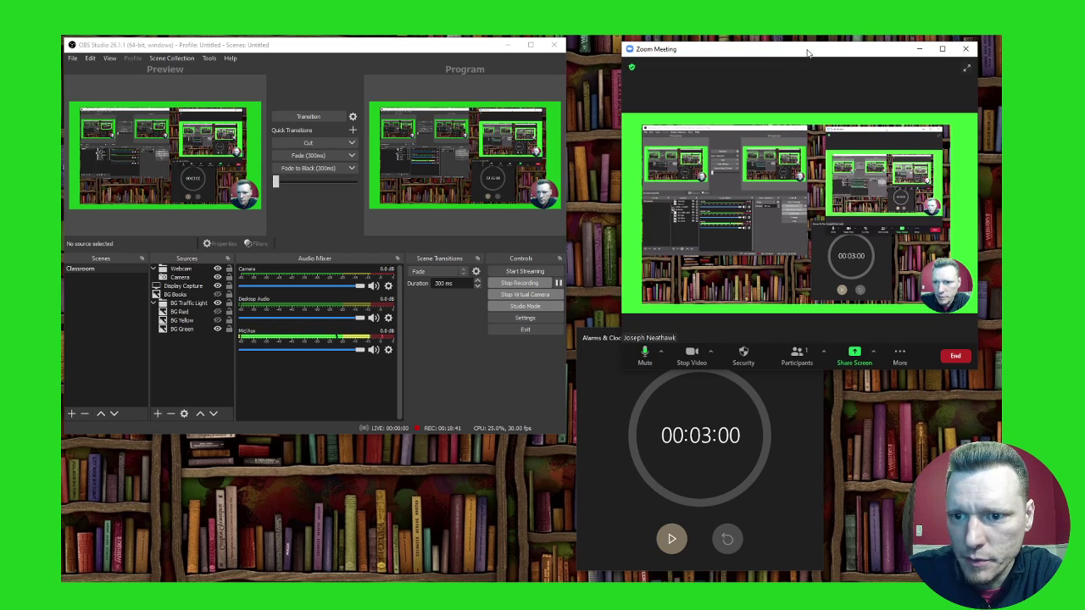
pyautogui.moveTo(807, 53); pyautogui.dragTo(34, 133)
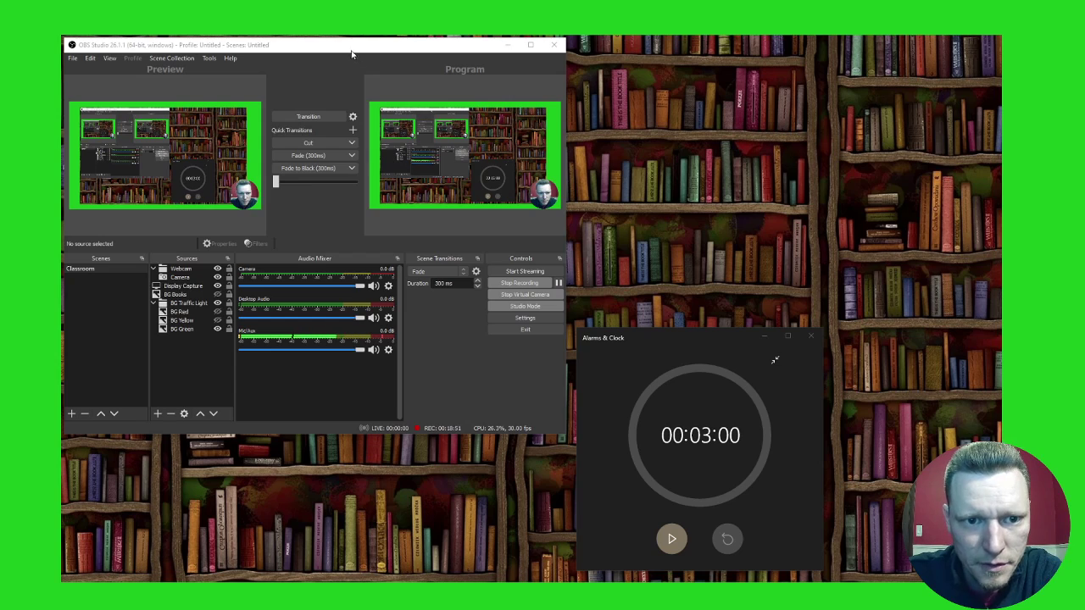
# Shift the OBS window slightly, and bring the Zoom meeting window back beside it.
pyautogui.moveTo(352, 53); pyautogui.dragTo(357, 53)
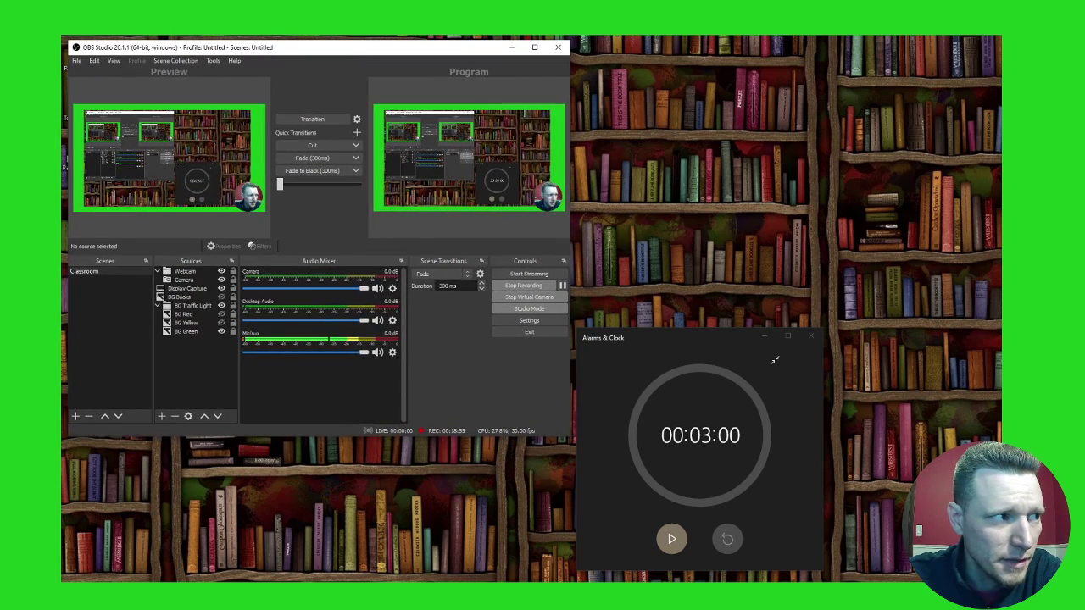
pyautogui.hotkey('alt', 'Tab')
pyautogui.moveTo(537, 104); pyautogui.dragTo(748, 63)
# Move the Alarms & Clock timer partly over the OBS window, and put it back below the Zoom meeting.
pyautogui.click(605, 366)
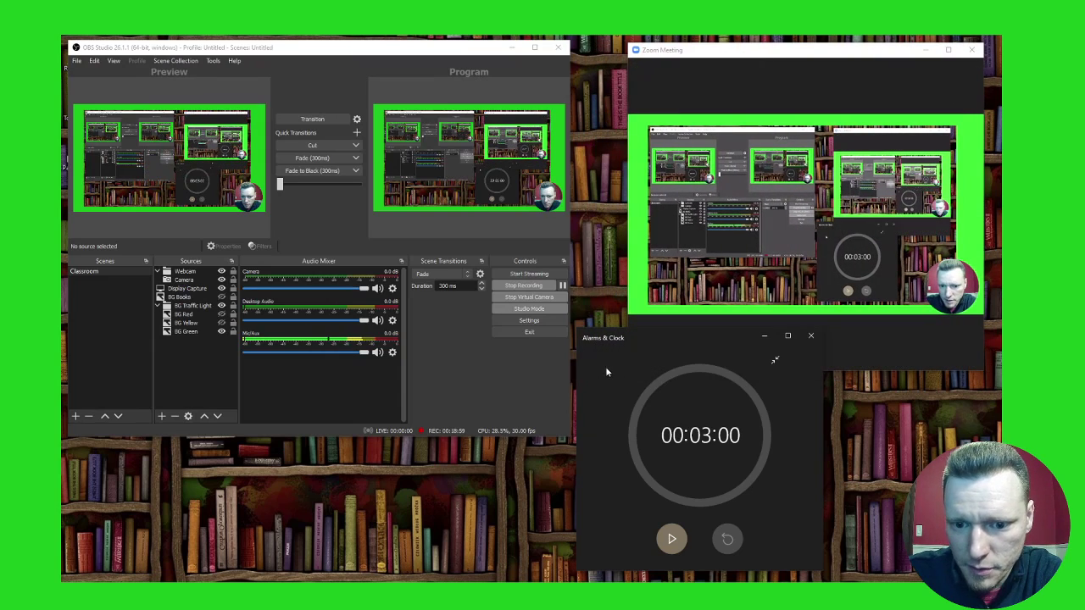
pyautogui.moveTo(633, 340); pyautogui.dragTo(472, 273)
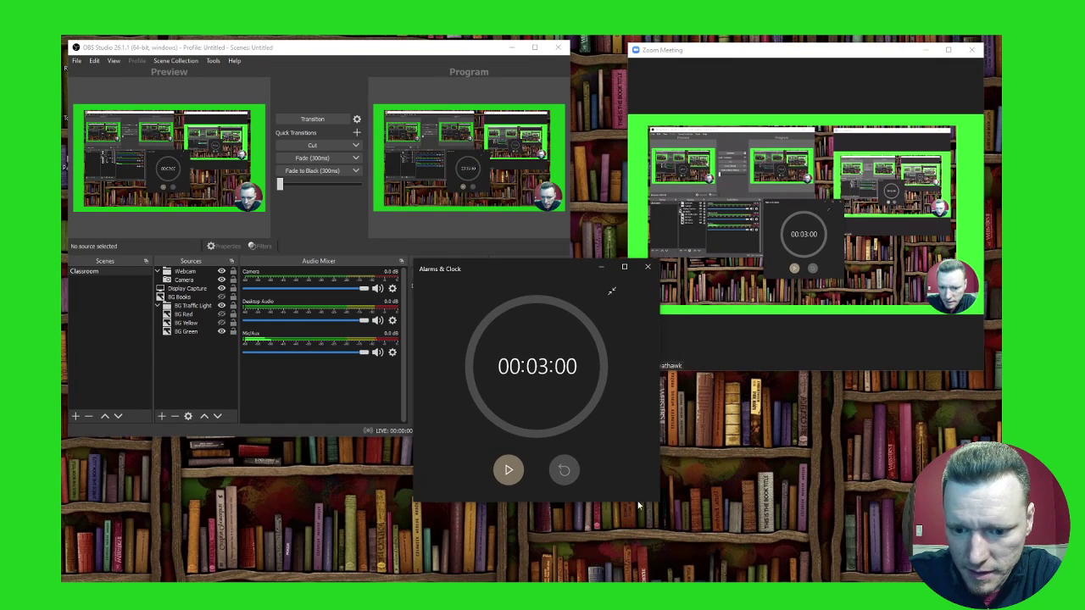
pyautogui.moveTo(537, 270); pyautogui.dragTo(701, 322)
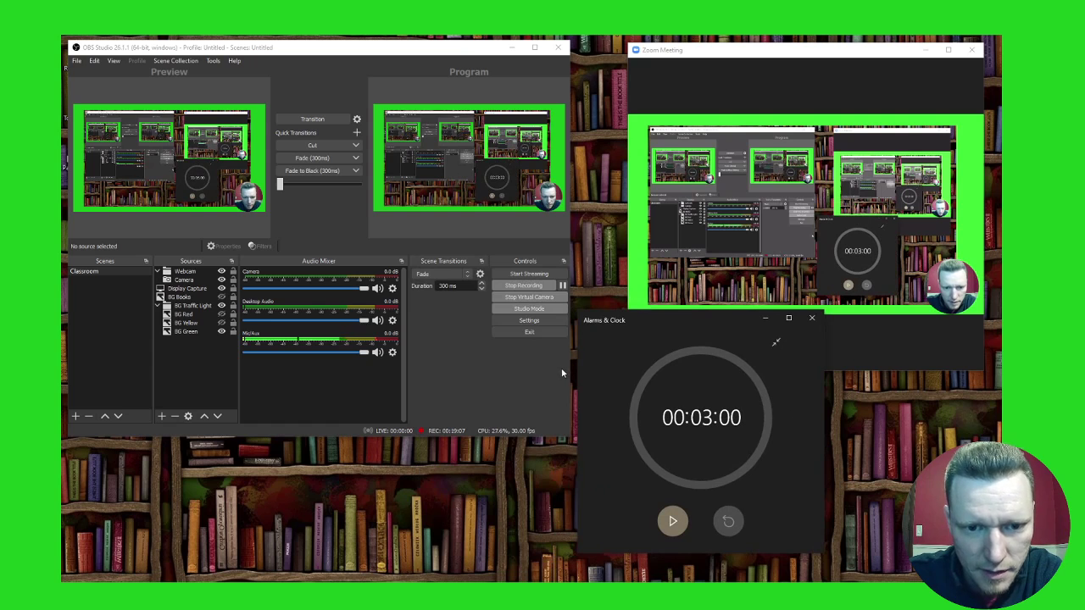
# Hide the BG Green background, show it again, and start the three-minute timer.
pyautogui.click(221, 331)
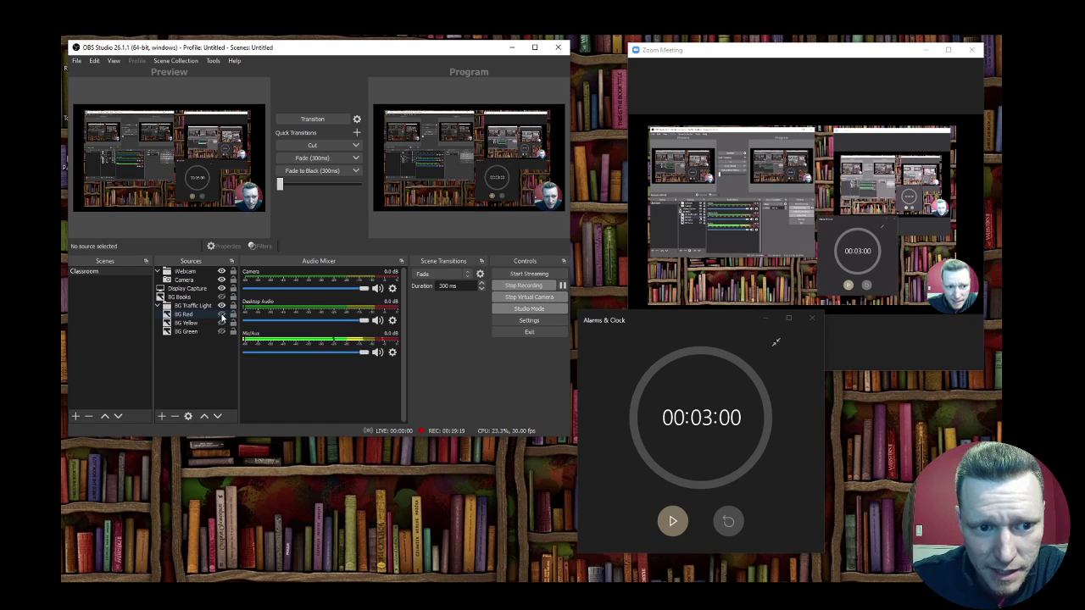
pyautogui.moveTo(624, 290)
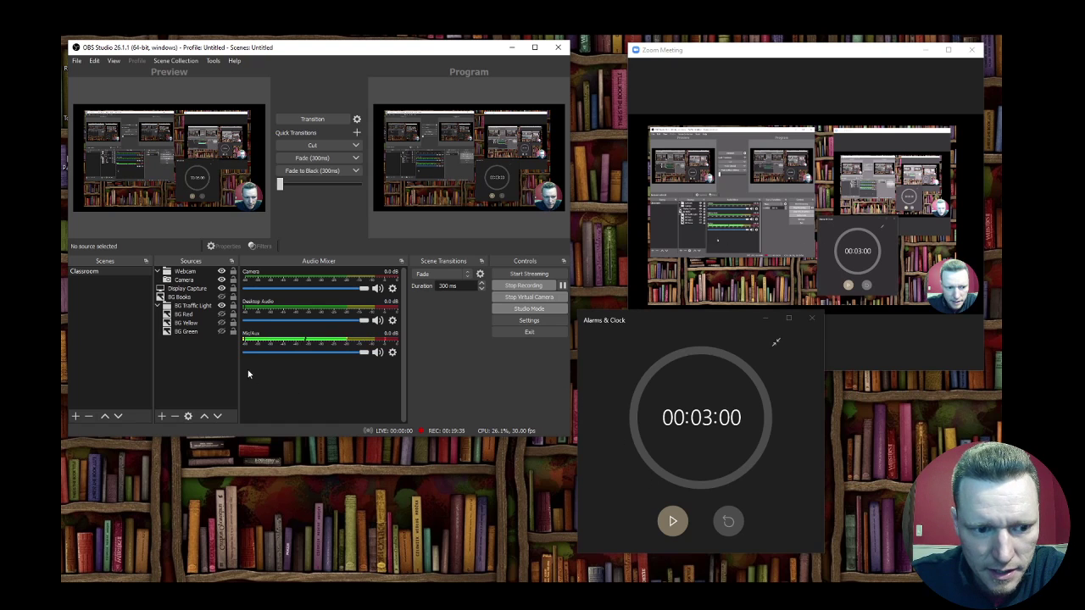
pyautogui.click(222, 331)
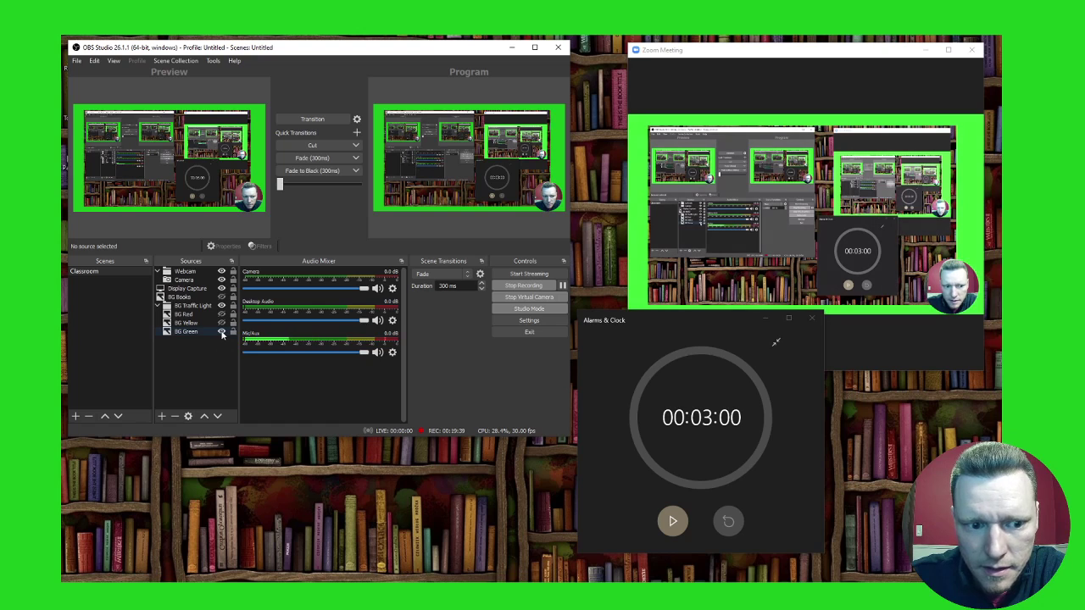
pyautogui.click(673, 524)
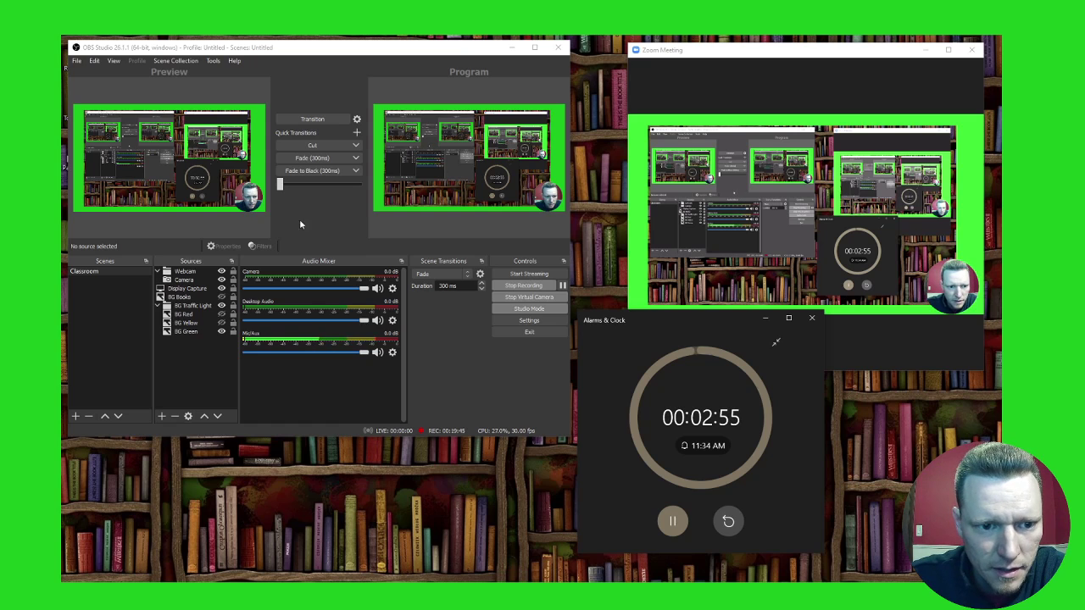
# Try the manual transition slider, and show the BG Yellow background before hiding it again.
pyautogui.moveTo(279, 184); pyautogui.dragTo(316, 187)
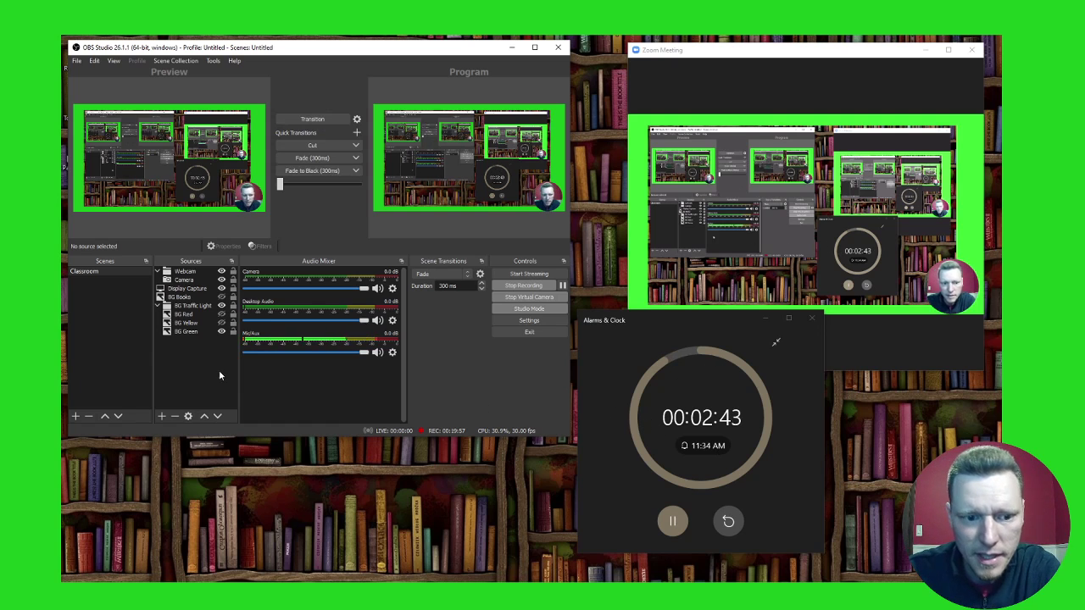
pyautogui.click(220, 326)
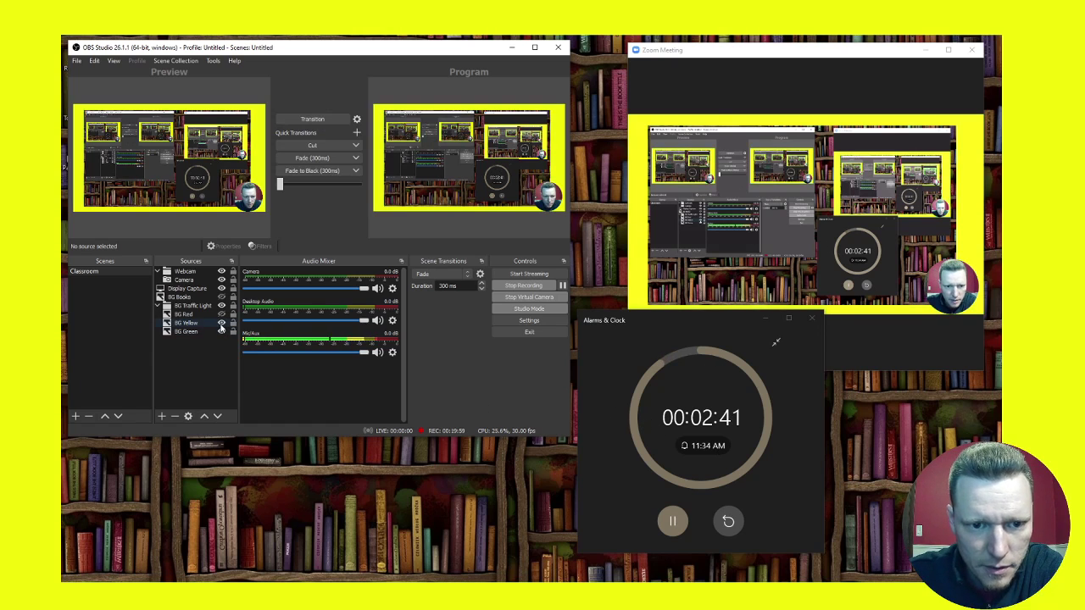
pyautogui.click(220, 326)
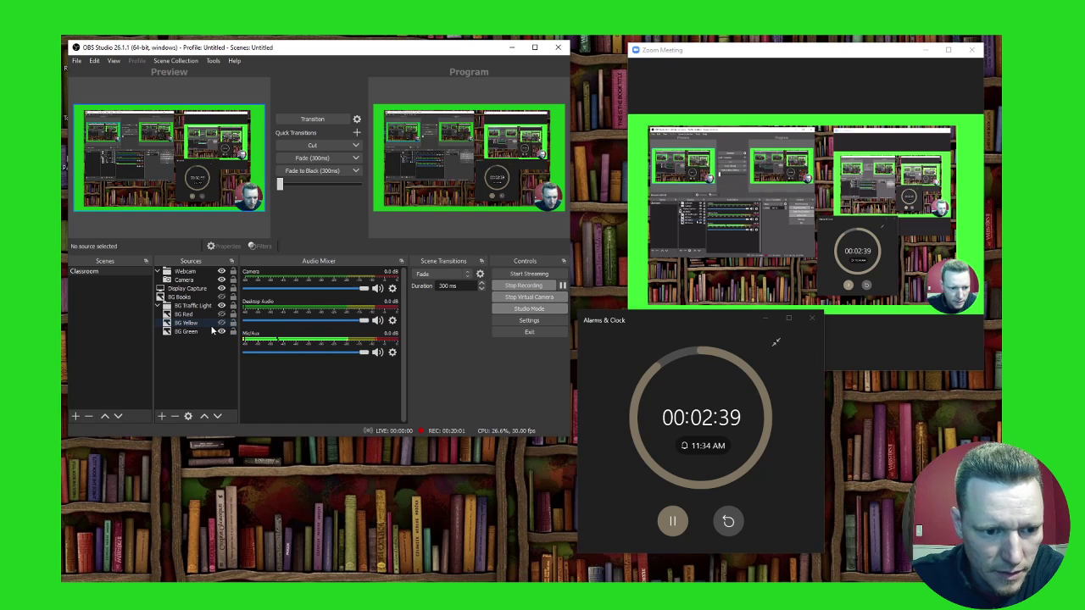
# Move BG Green, BG Yellow and BG Red out of the BG Traffic Light group, and remove the emptied group.
pyautogui.click(196, 332)
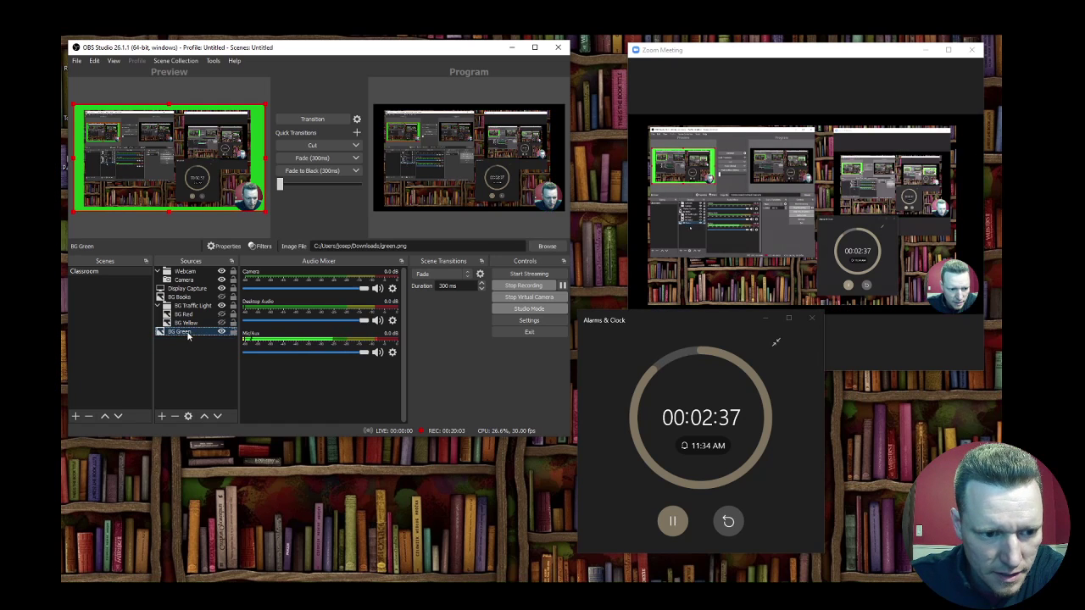
pyautogui.moveTo(182, 323); pyautogui.dragTo(184, 332)
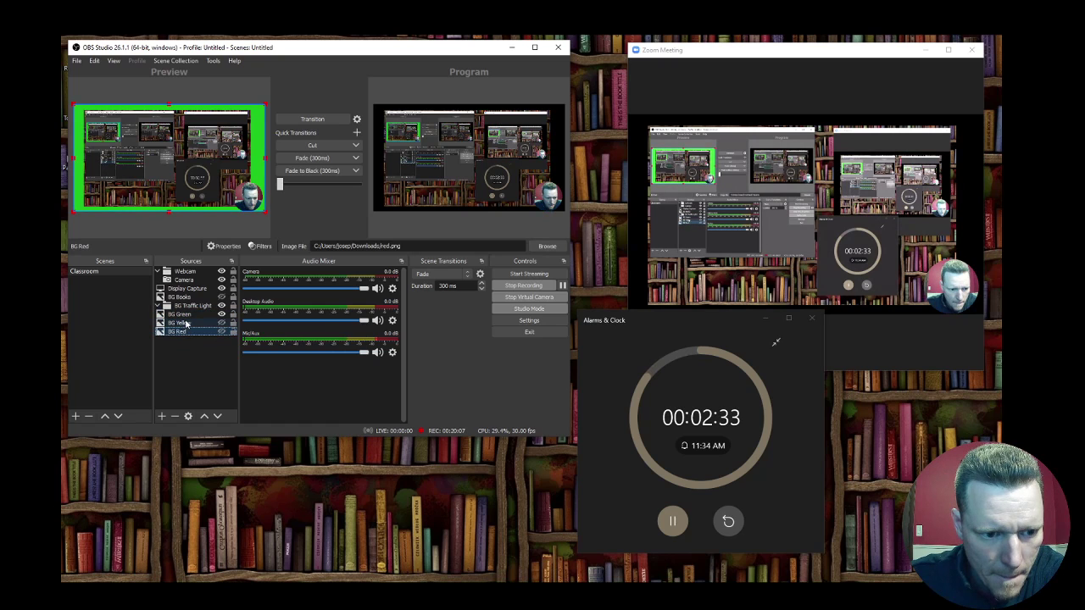
pyautogui.click(193, 306)
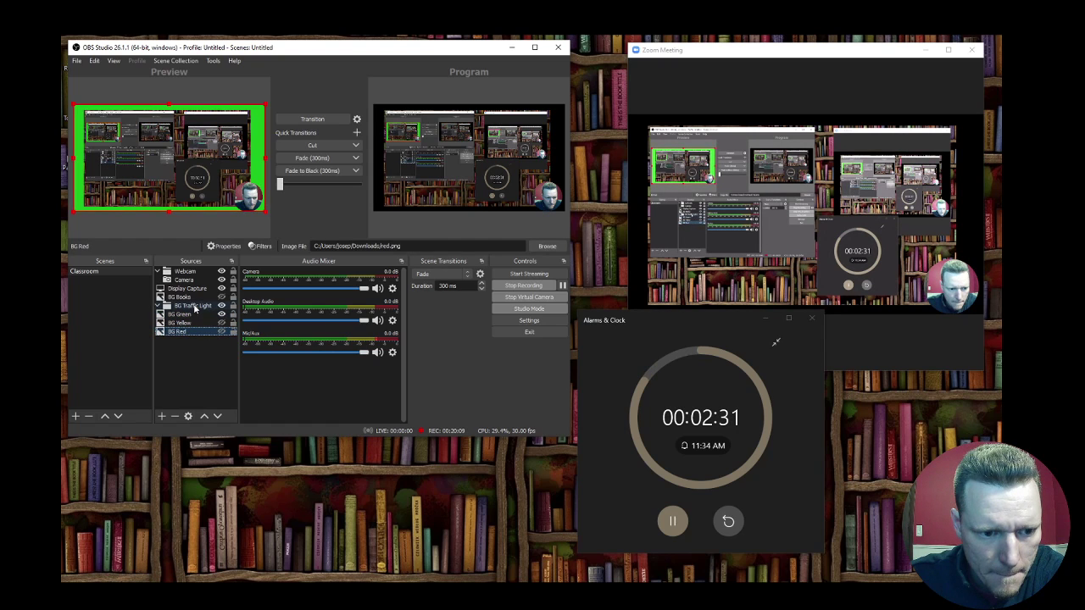
pyautogui.click(173, 416)
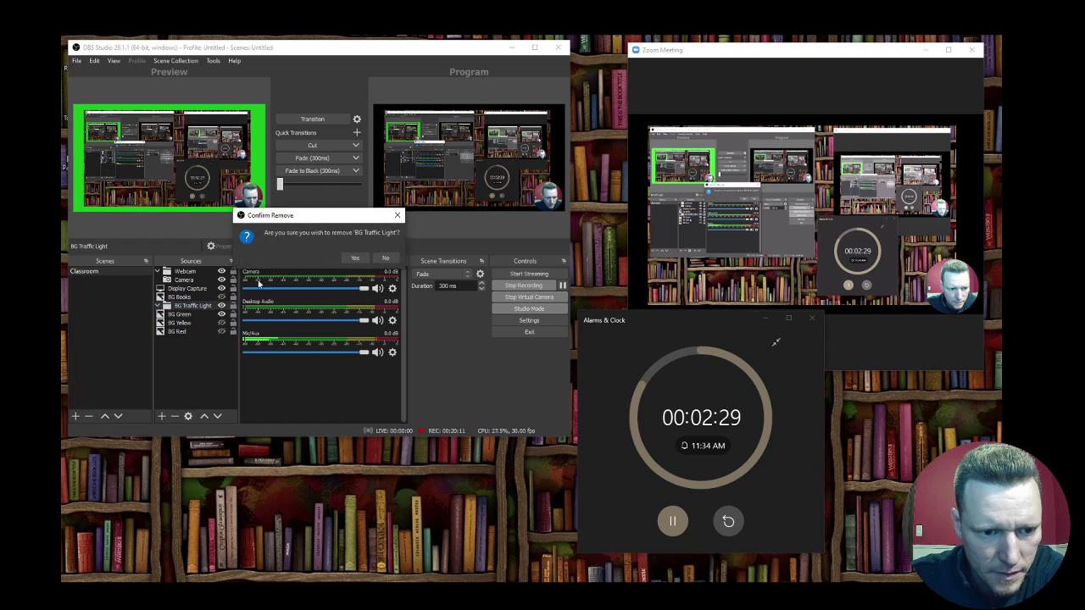
pyautogui.click(358, 358)
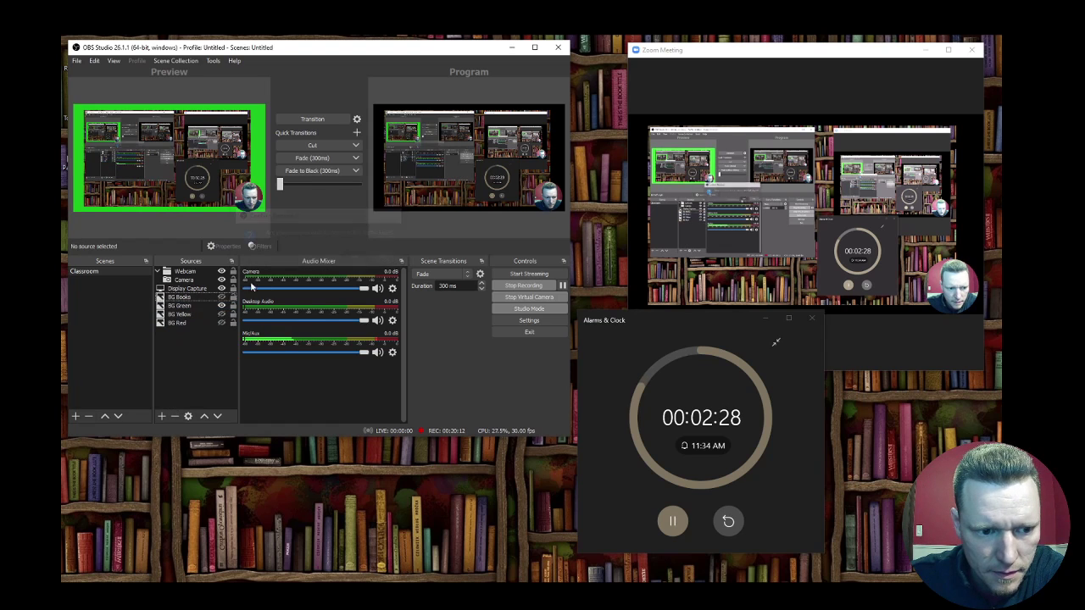
# Reorder the traffic-light backgrounds below BG Books as BG Red, BG Yellow, BG Green.
pyautogui.moveTo(200, 306); pyautogui.dragTo(196, 319)
pyautogui.doubleClick(191, 305)
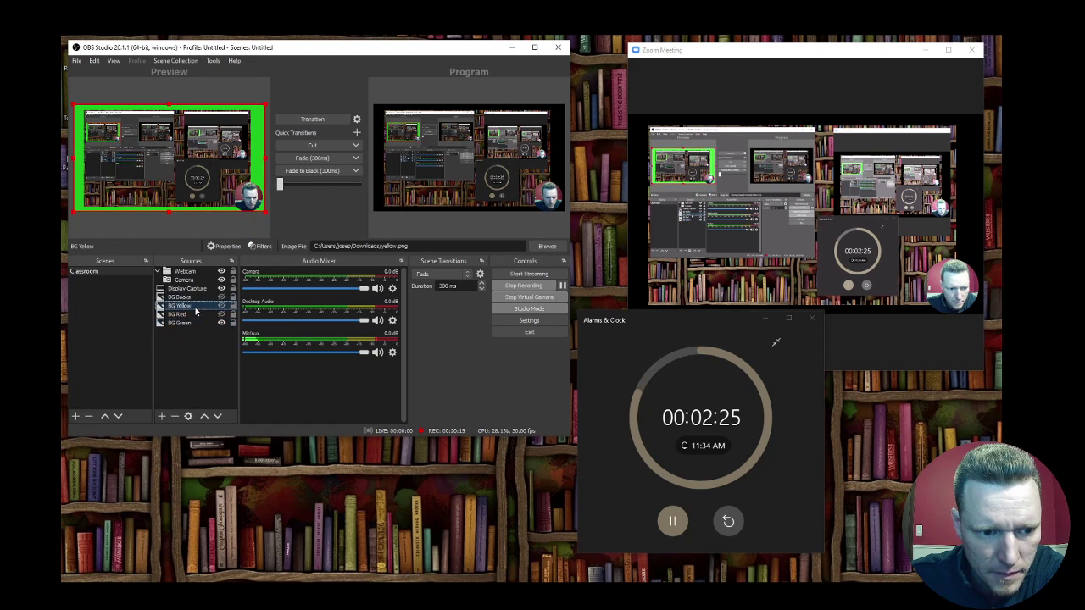
pyautogui.click(439, 382)
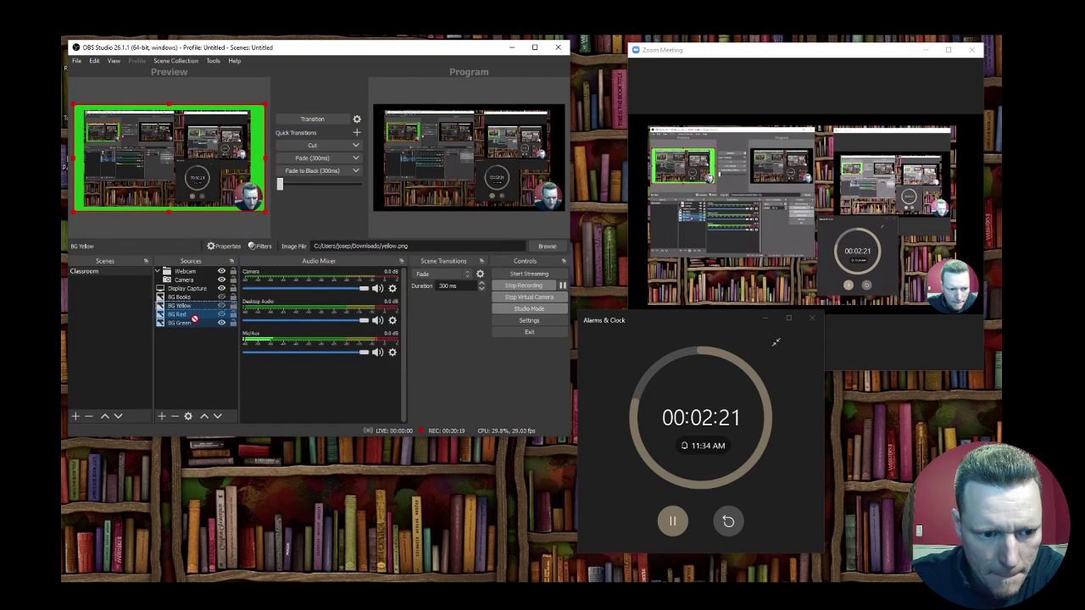
pyautogui.moveTo(180, 305); pyautogui.dragTo(181, 319)
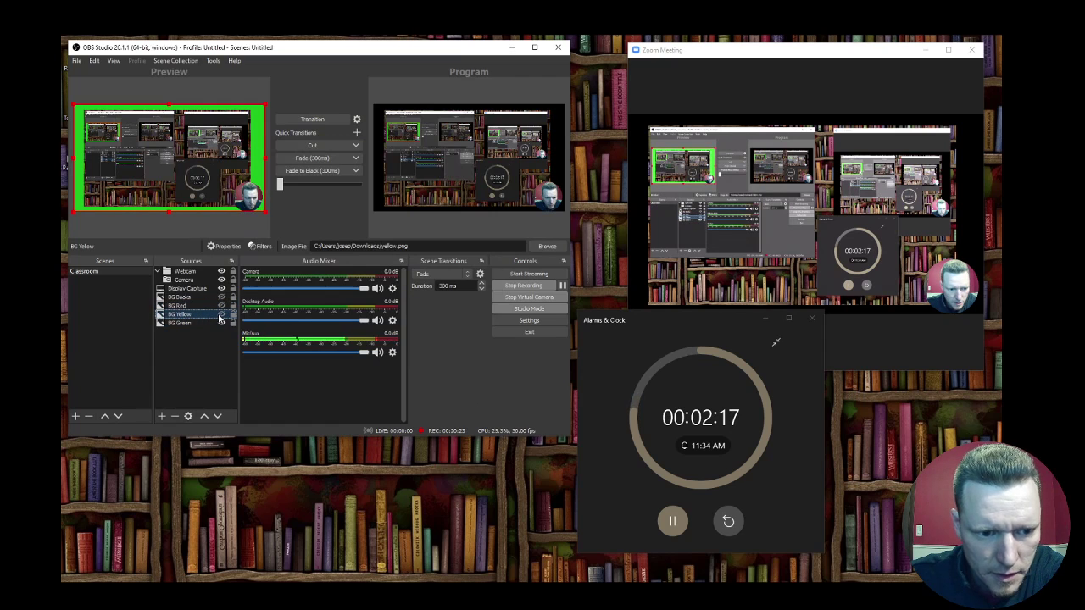
# Show the BG Yellow background and transition it to the program output, and do the same with BG Red.
pyautogui.click(221, 315)
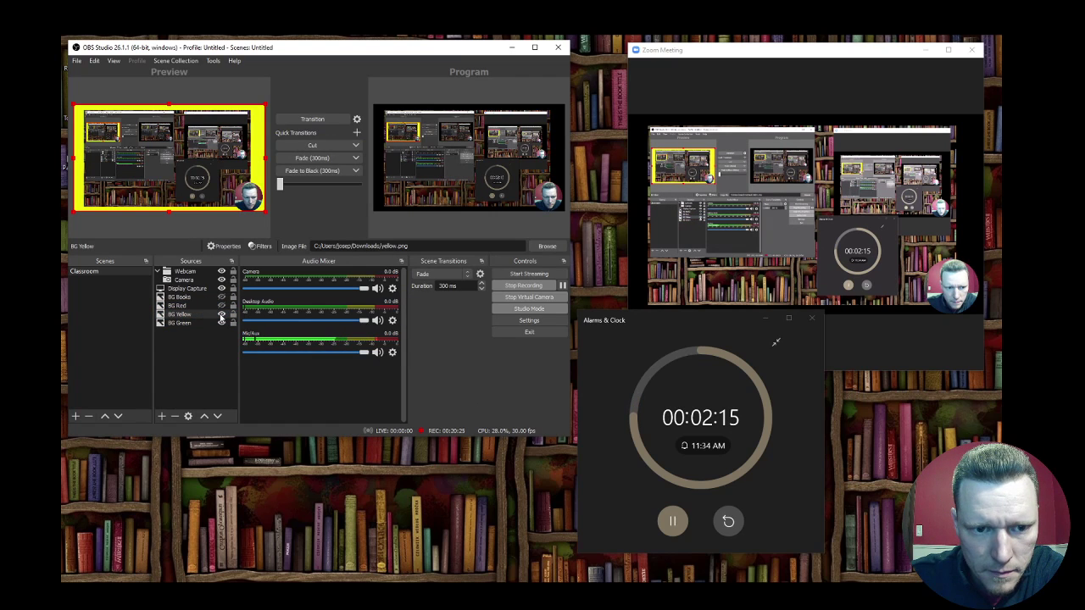
pyautogui.click(313, 119)
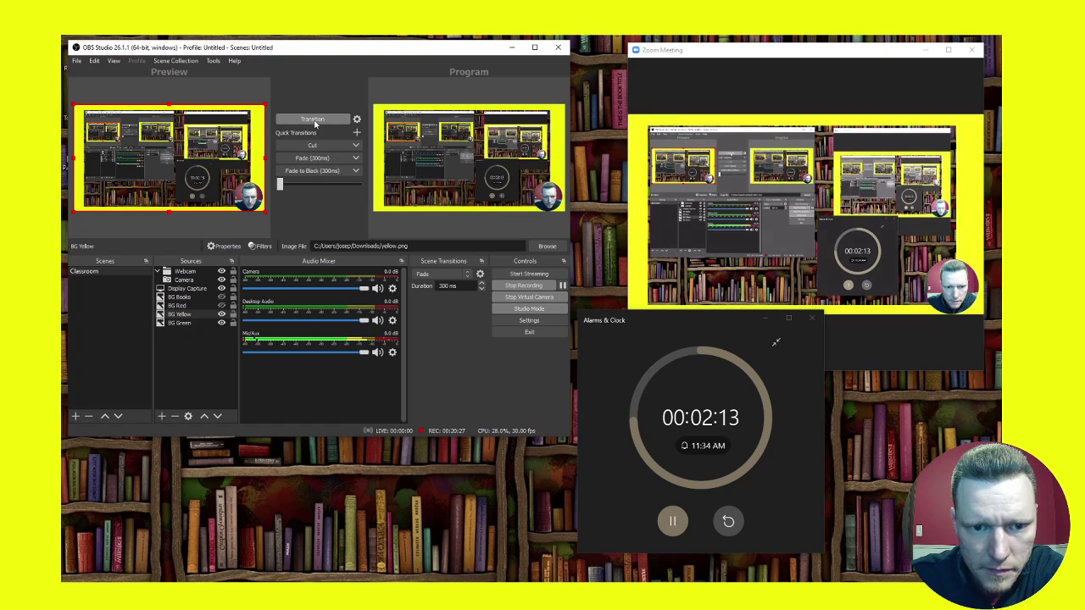
pyautogui.click(222, 306)
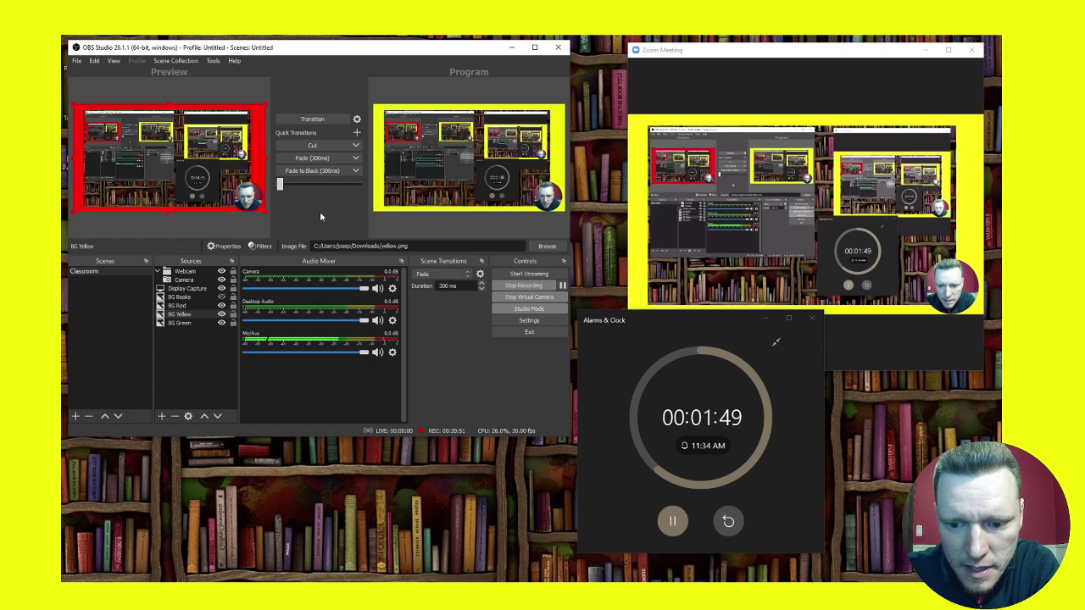
pyautogui.click(317, 119)
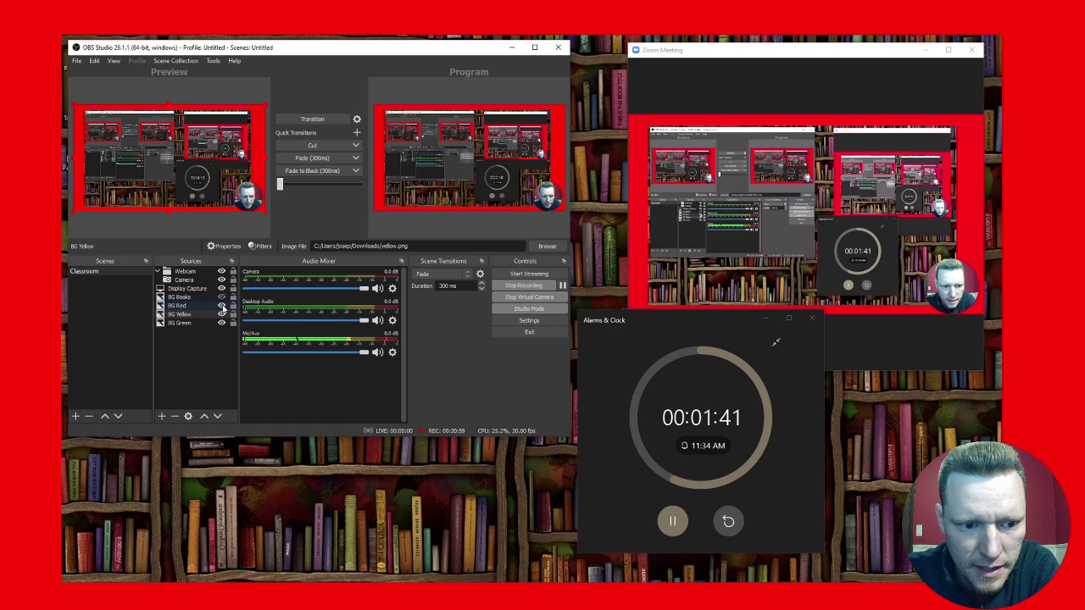
# Hide the red, yellow and green backgrounds, show BG Books, and transition the bookshelf scene to the program output.
pyautogui.click(221, 305)
pyautogui.click(221, 314)
pyautogui.click(221, 322)
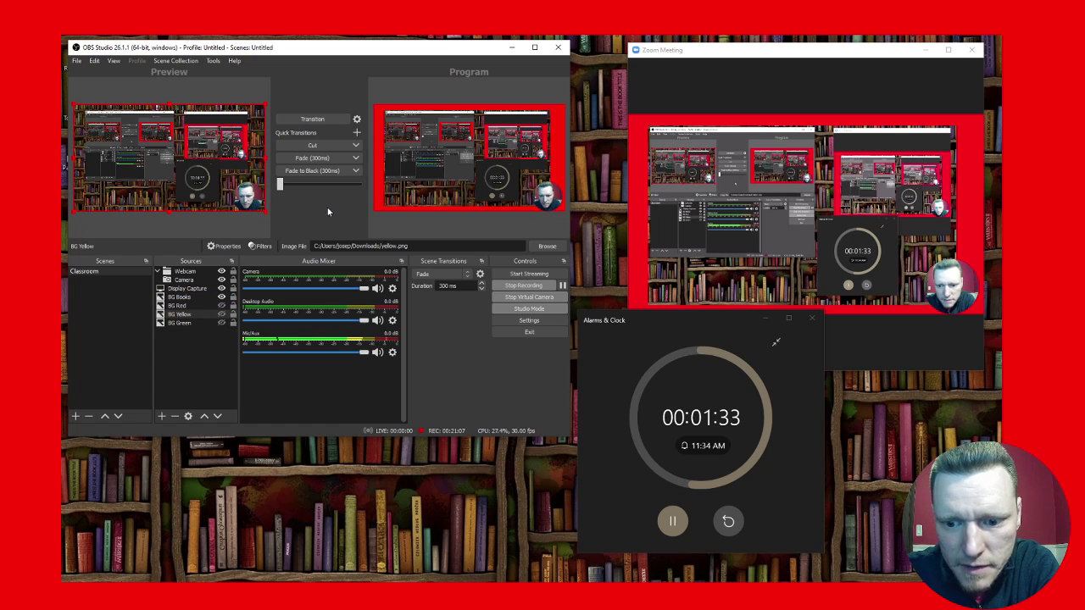
pyautogui.click(319, 124)
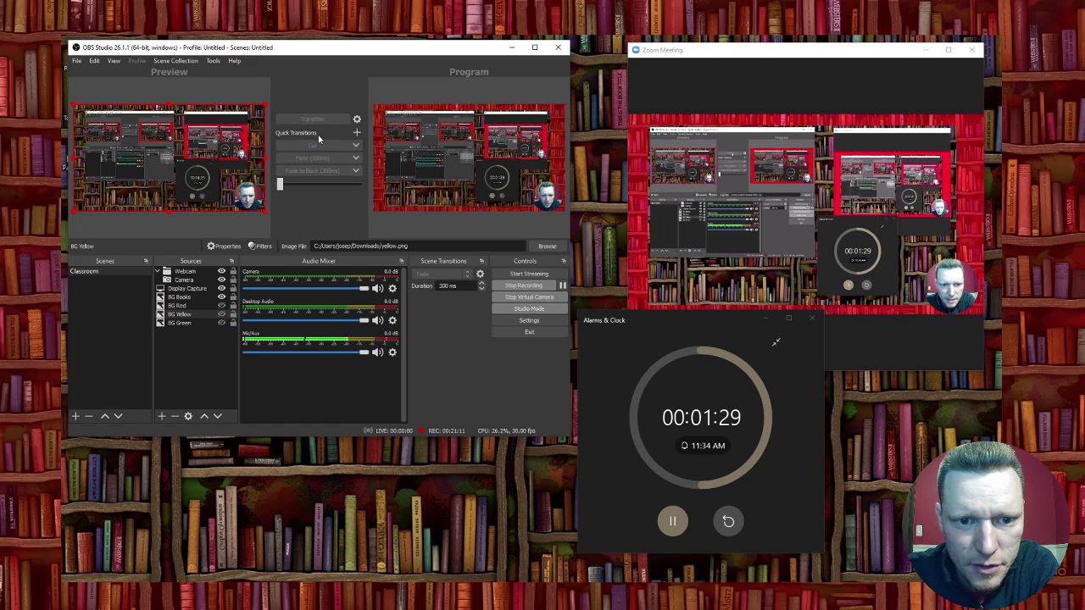
# Pause the running Alarms & Clock timer and reset it.
pyautogui.click(670, 518)
pyautogui.click(671, 519)
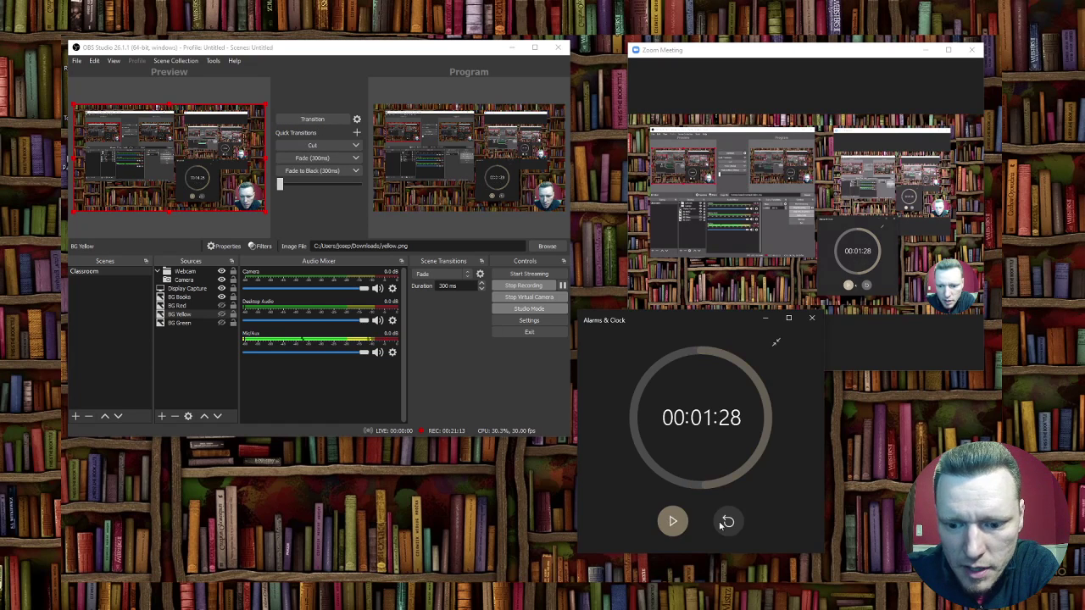
pyautogui.click(728, 520)
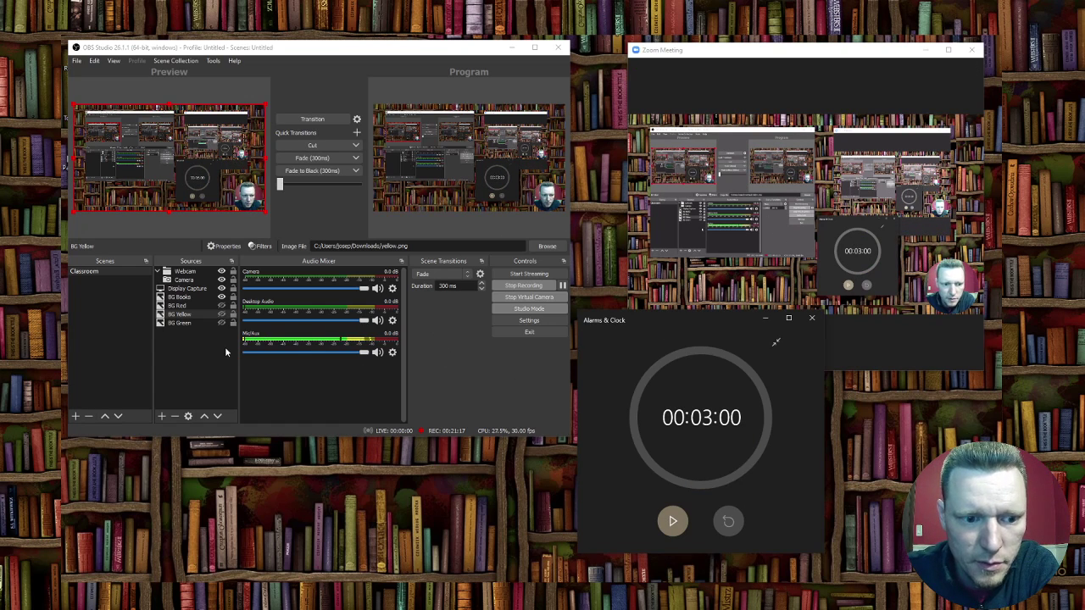
# Hide BG Books, send the BG Green background to the program output, and start the three-minute timer.
pyautogui.click(222, 323)
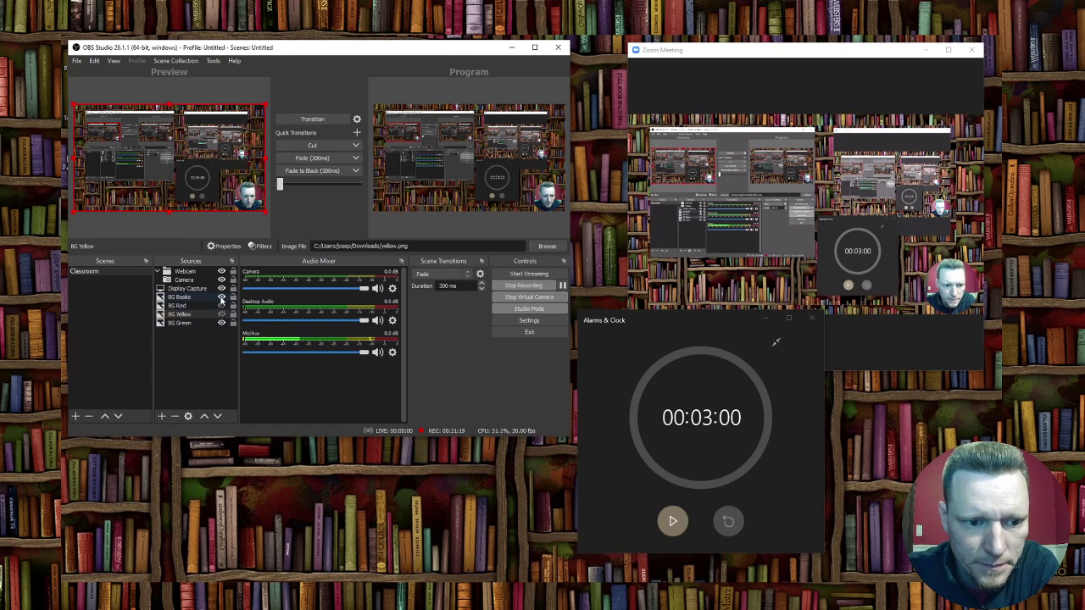
pyautogui.click(221, 305)
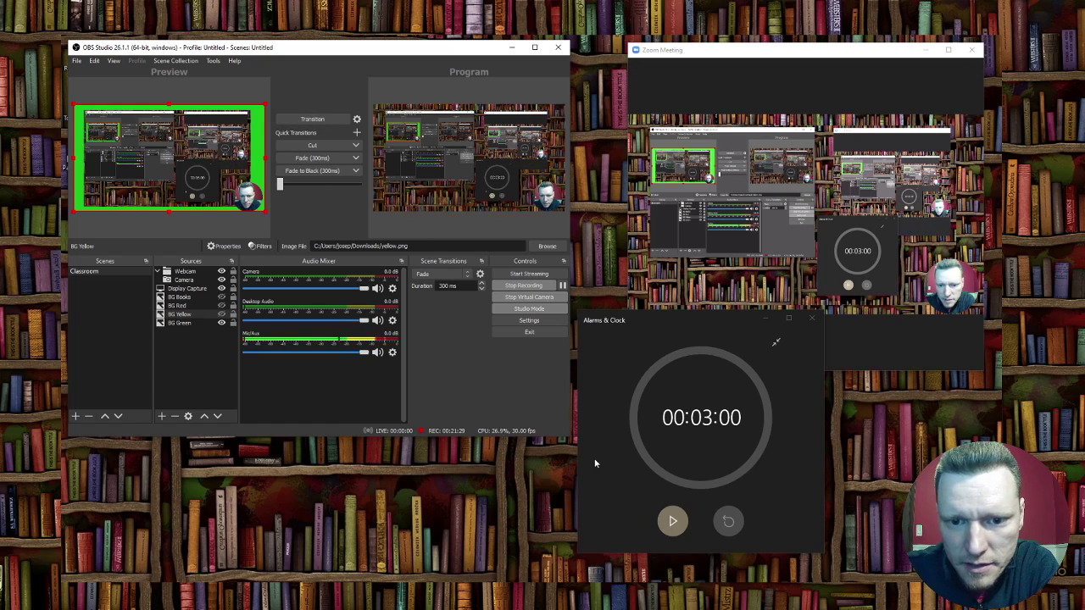
pyautogui.click(321, 120)
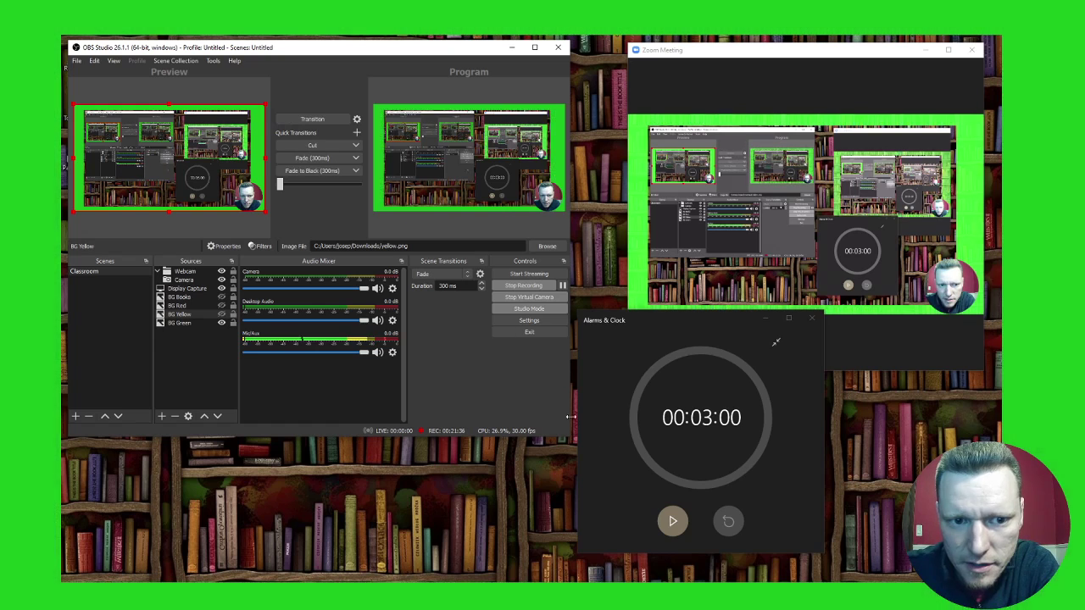
pyautogui.click(672, 521)
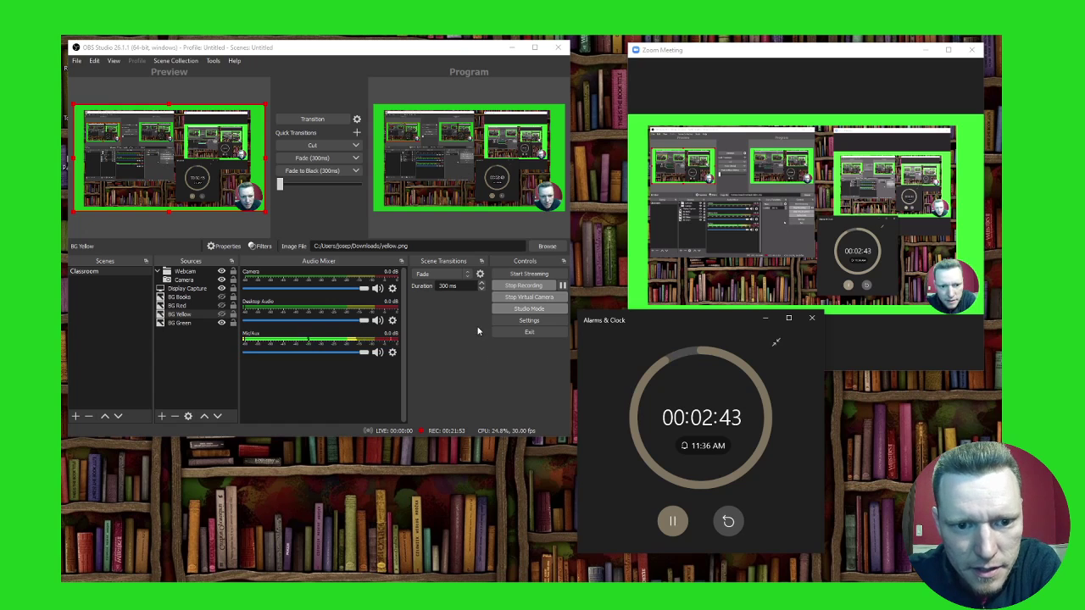
# While the timer runs, switch the live background from green to BG Yellow, and from yellow to BG Red.
pyautogui.click(221, 314)
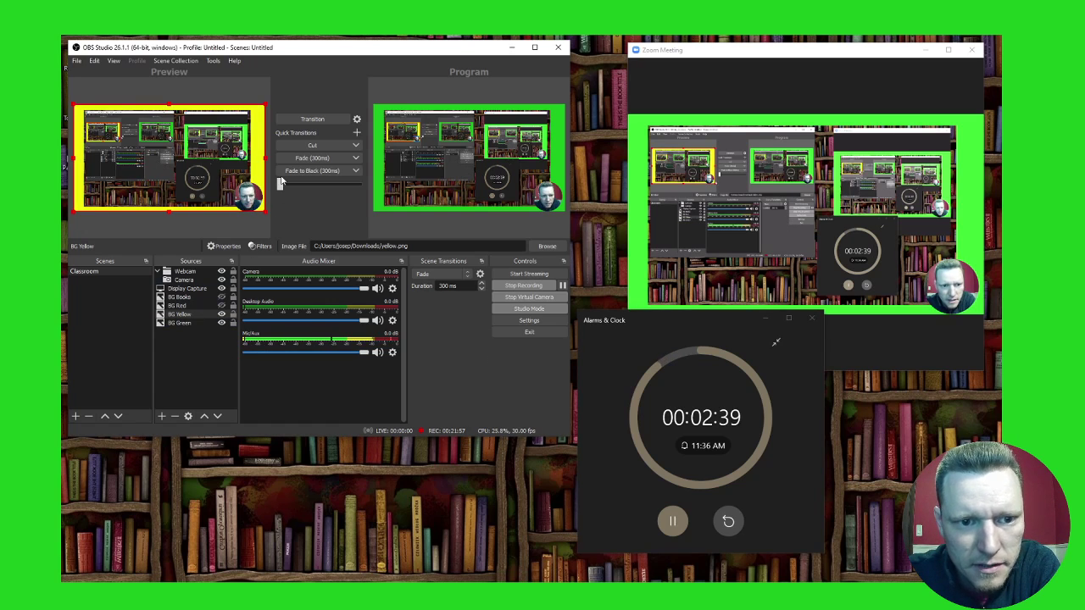
pyautogui.click(316, 123)
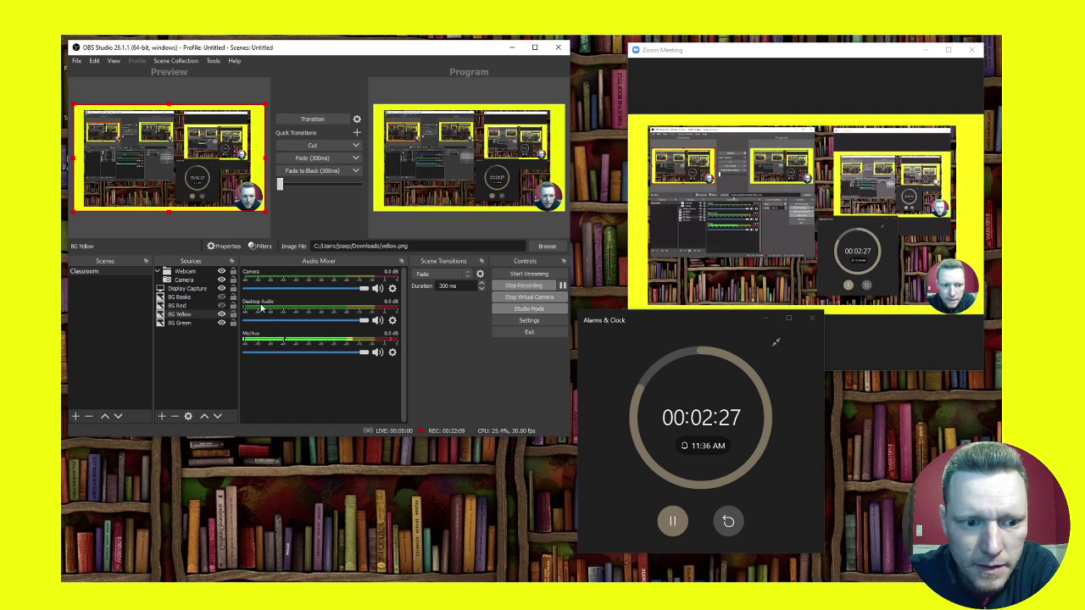
pyautogui.click(221, 305)
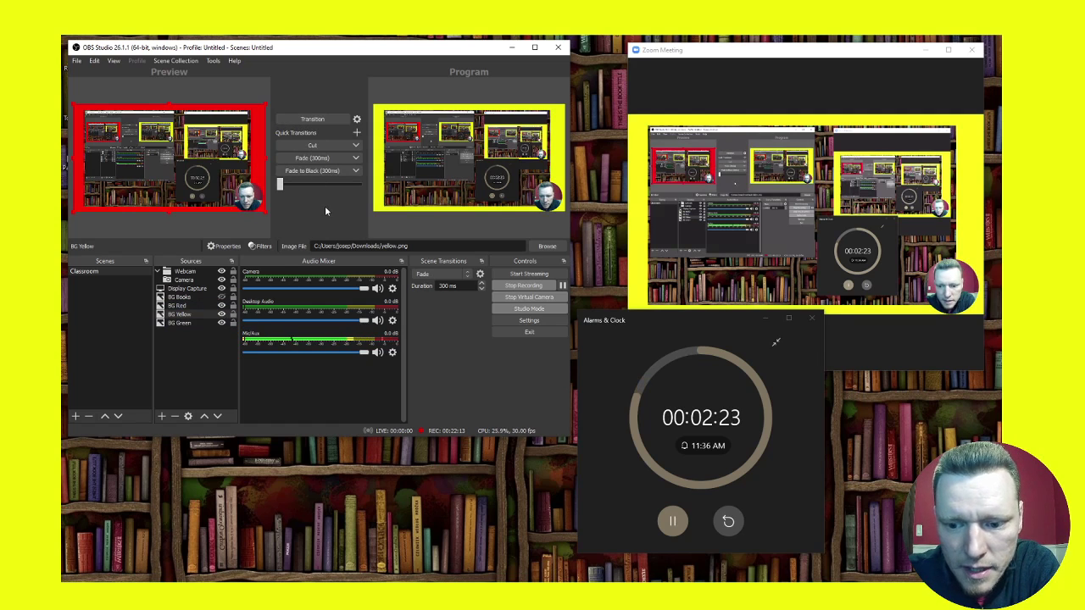
pyautogui.click(312, 119)
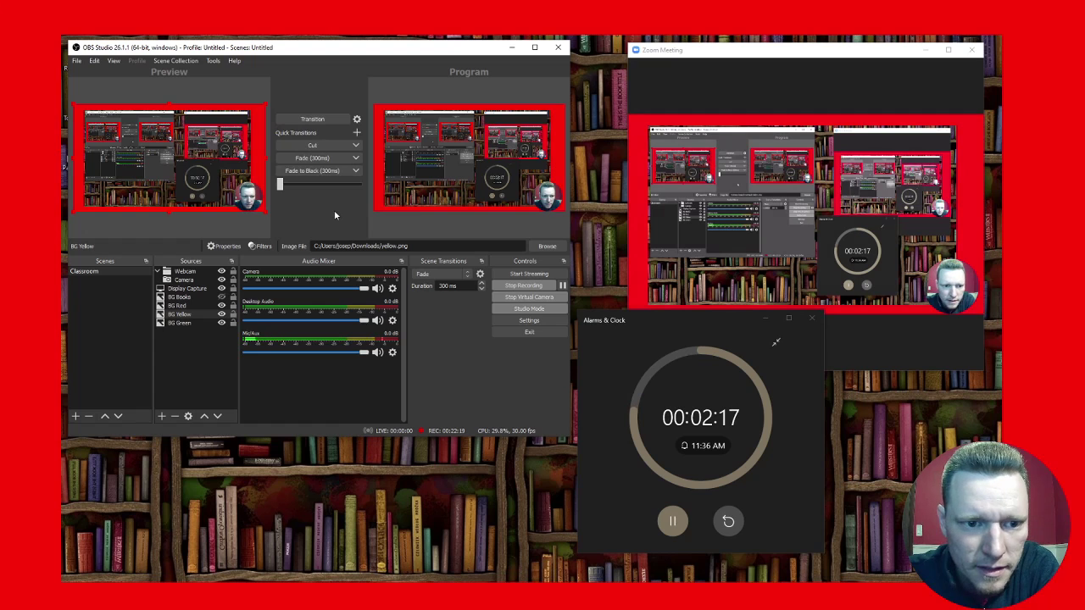
# Bring the BG Books background back to the program output, and stop and reset the timer.
pyautogui.click(221, 297)
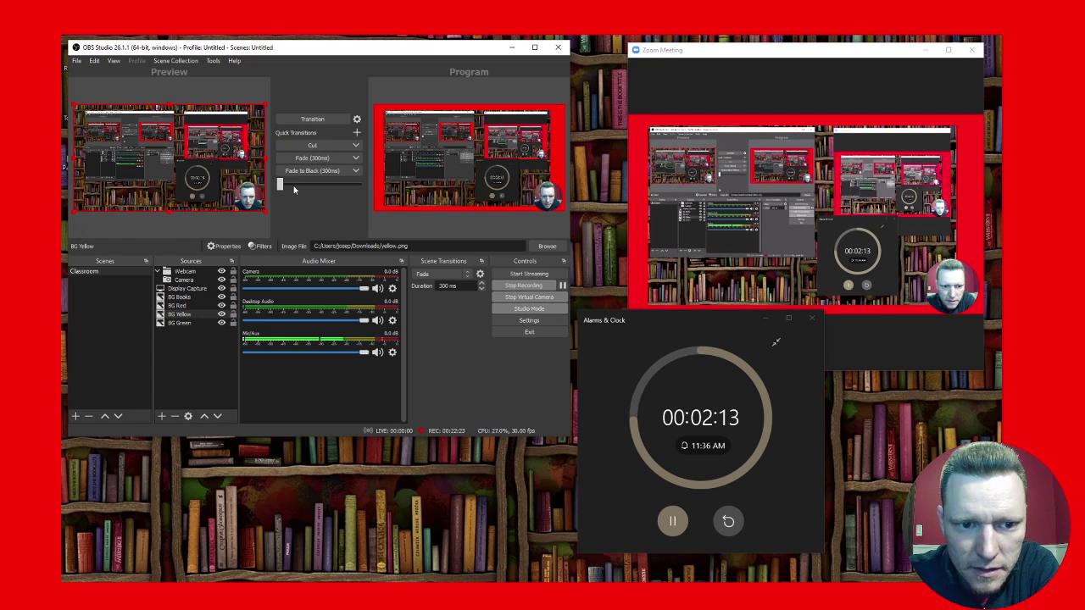
pyautogui.click(319, 119)
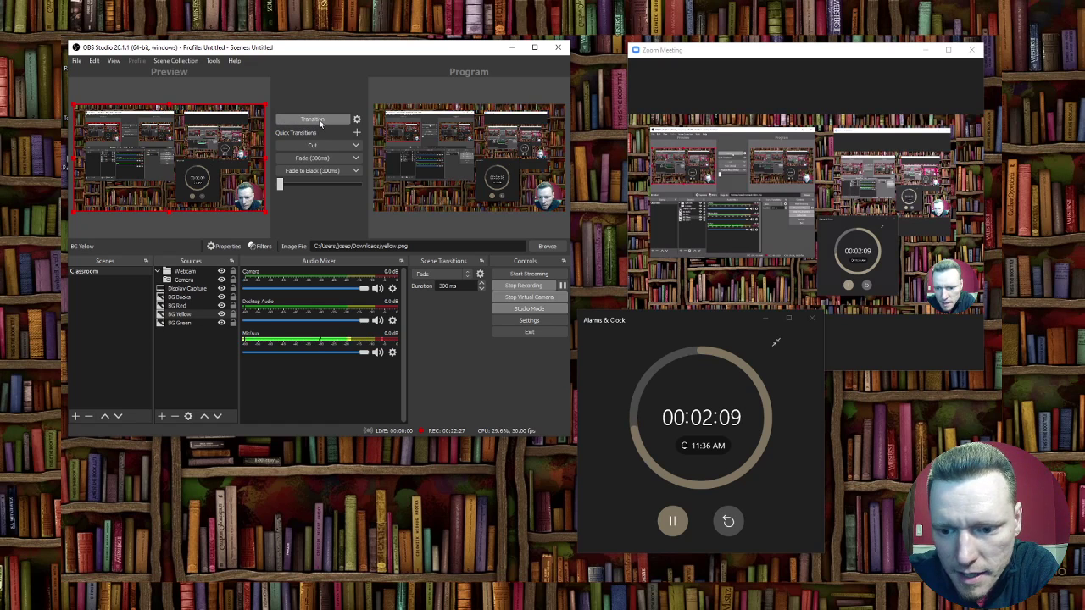
pyautogui.click(673, 520)
pyautogui.click(728, 520)
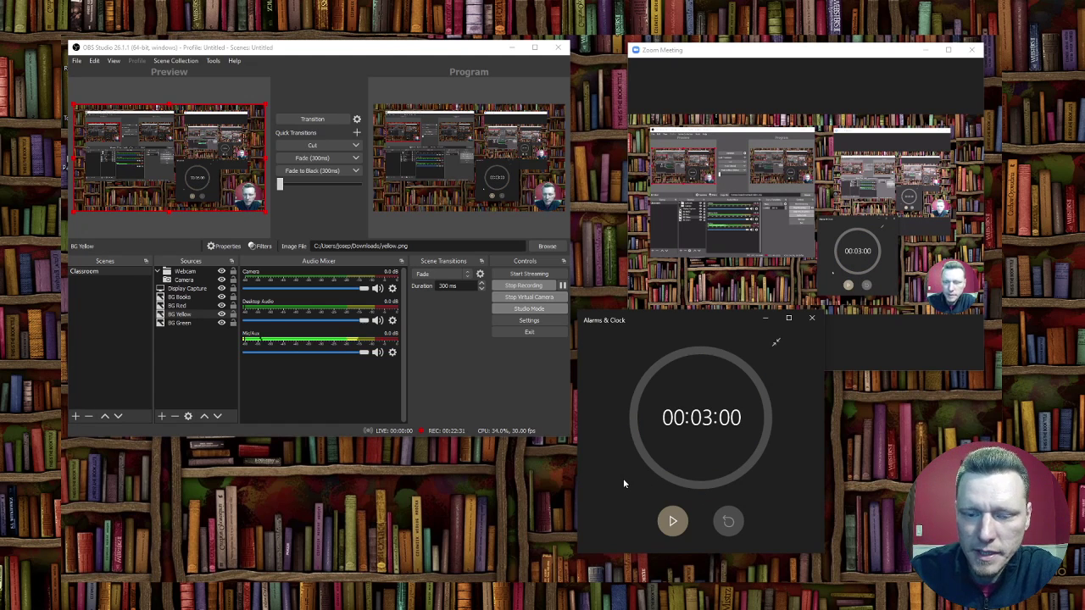
# Try a new Window Capture source, check its window choices, cancel its properties, and remove the source.
pyautogui.moveTo(846, 212)
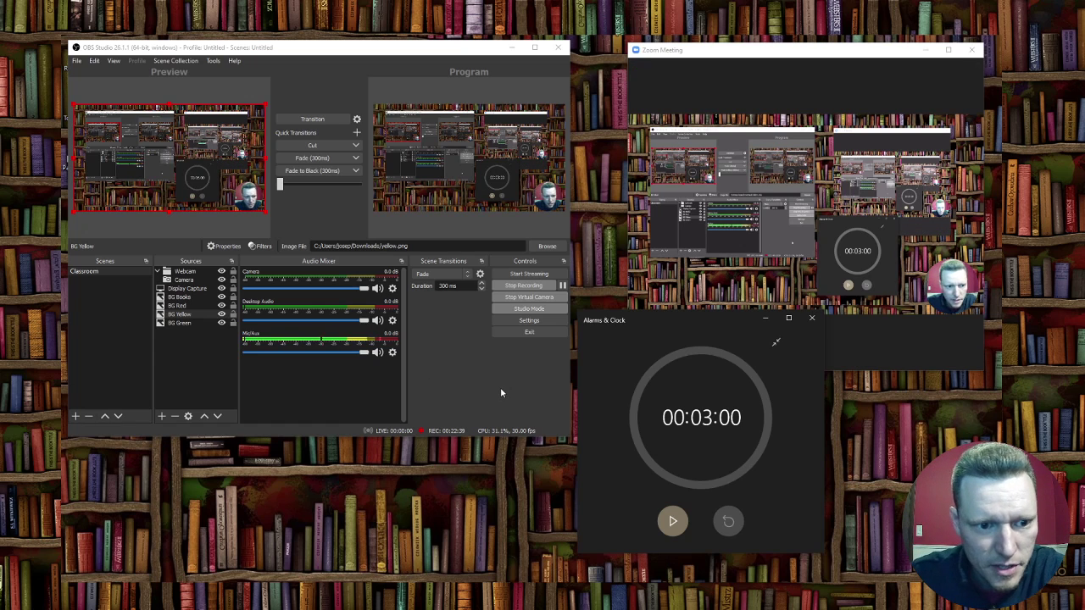
pyautogui.click(161, 416)
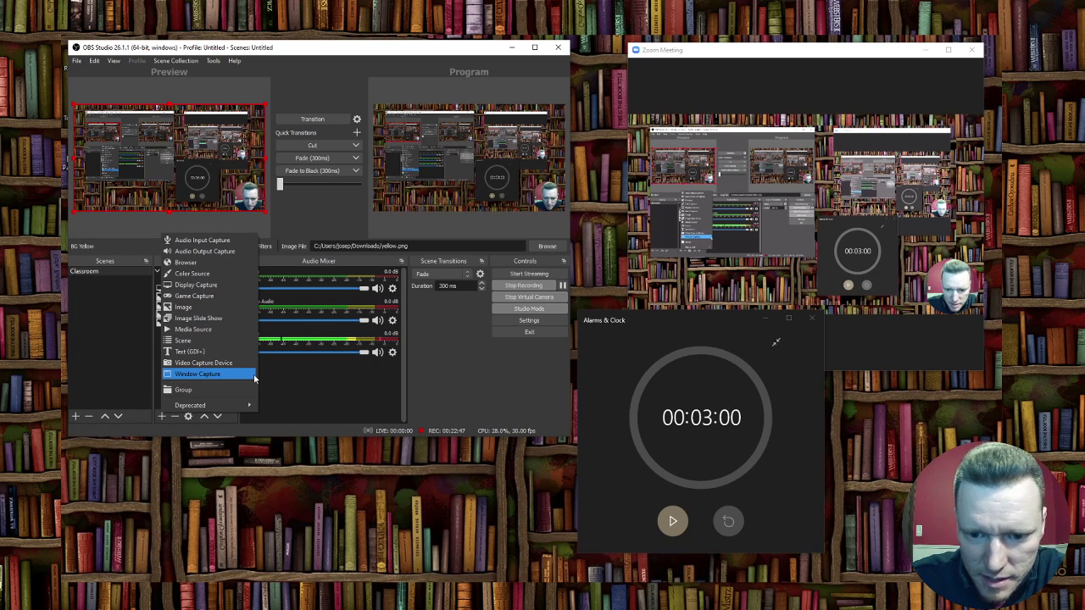
pyautogui.click(204, 375)
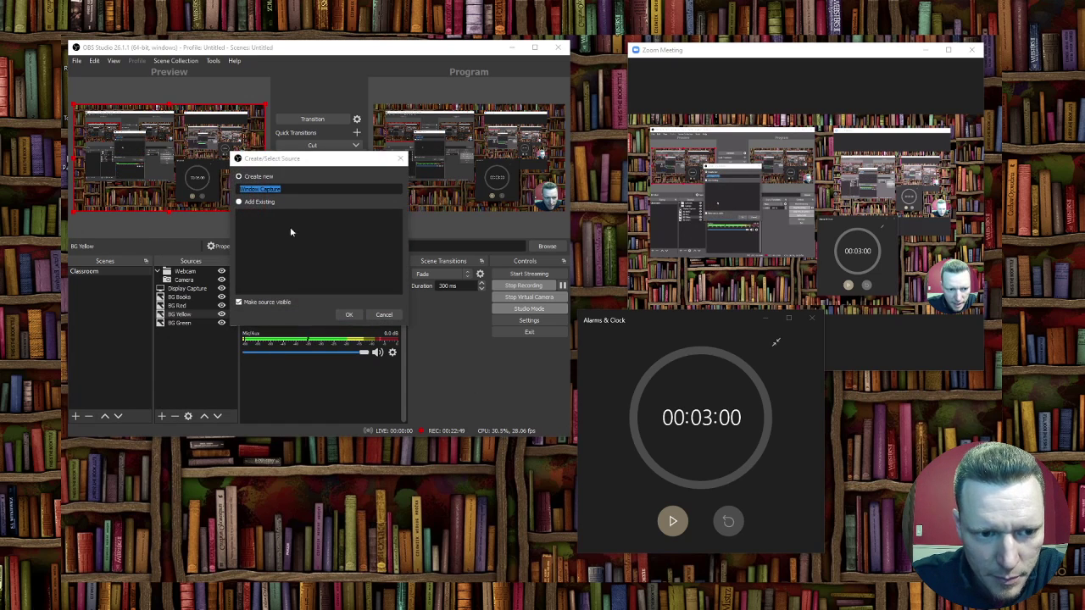
pyautogui.click(349, 314)
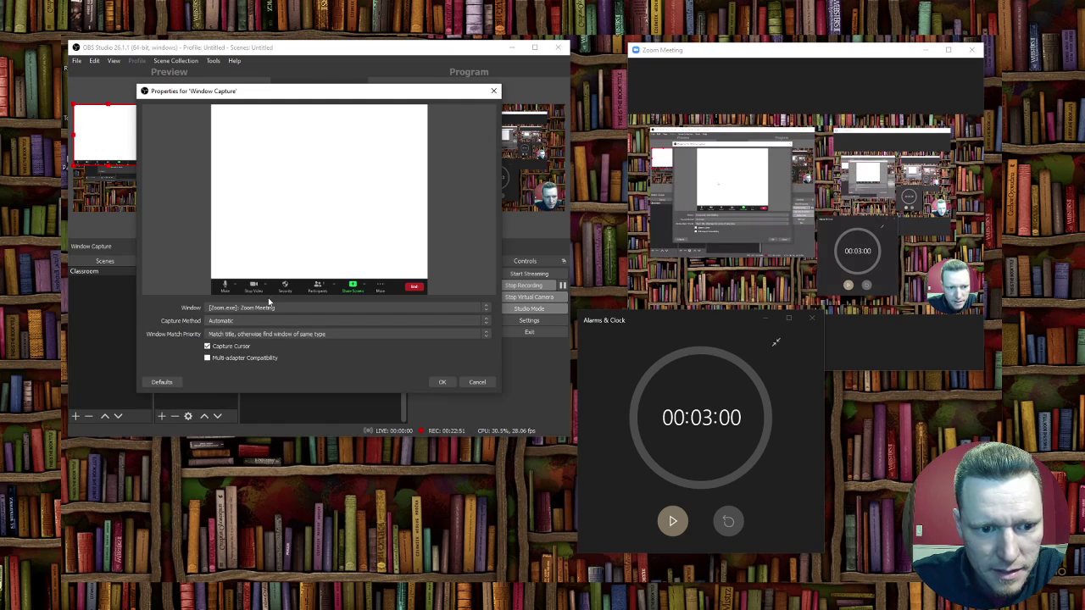
pyautogui.click(271, 307)
pyautogui.click(323, 359)
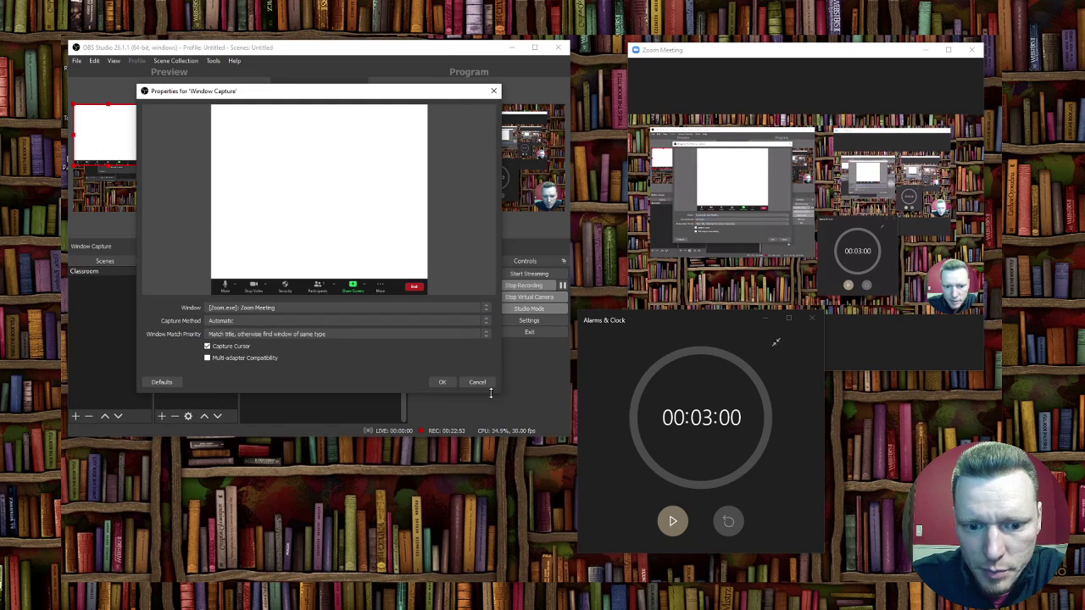
pyautogui.click(479, 383)
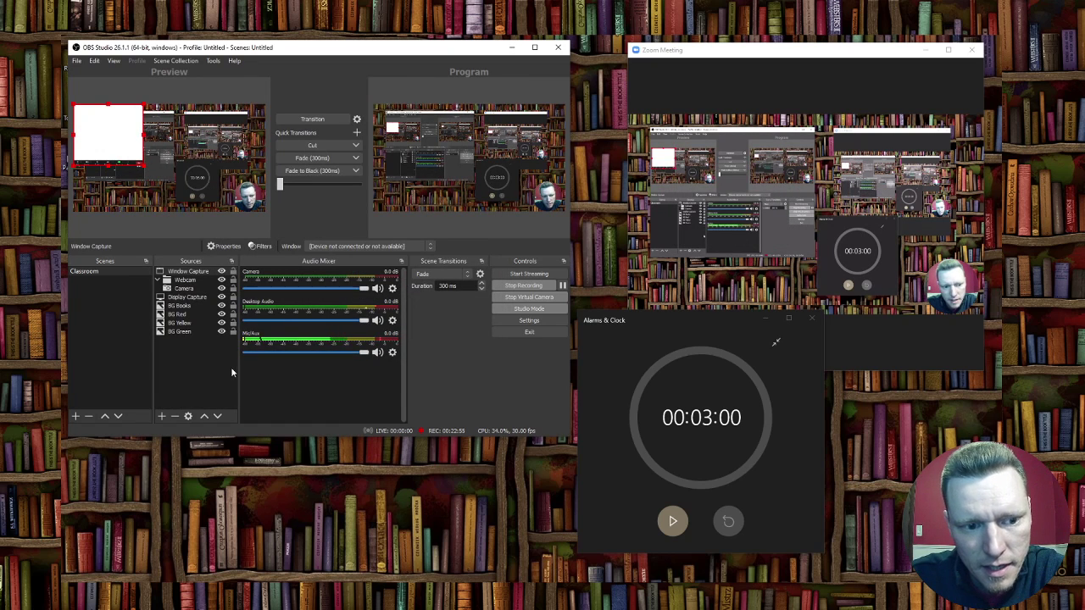
pyautogui.click(174, 416)
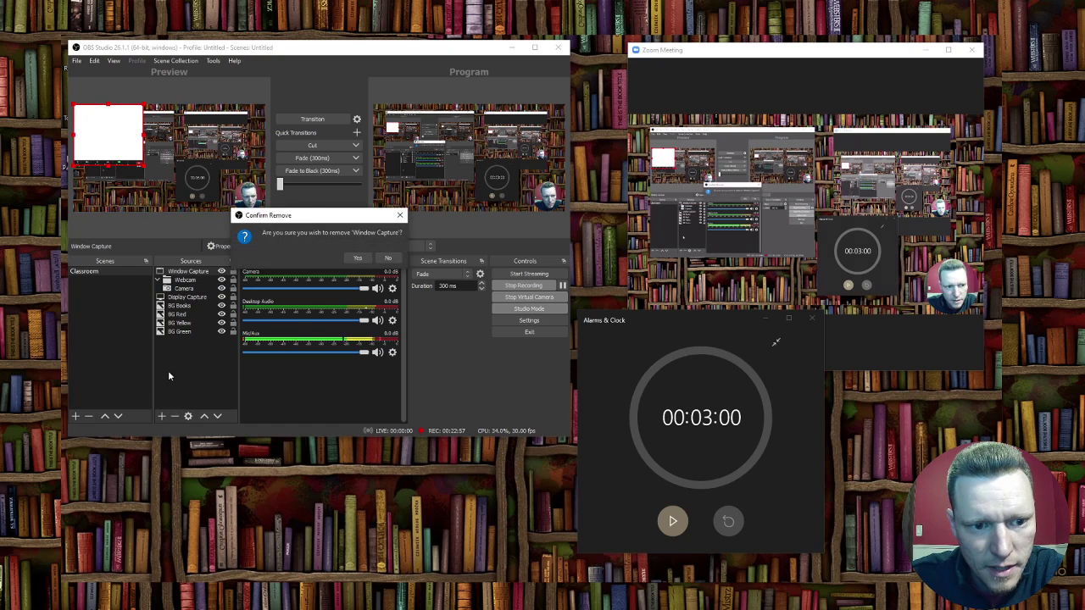
pyautogui.click(357, 259)
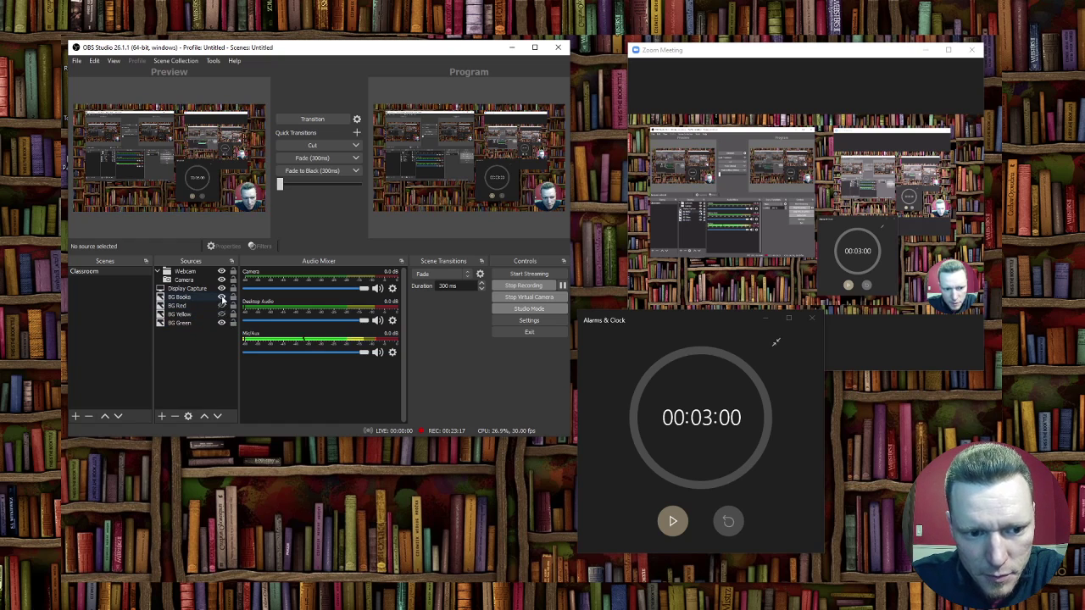
# Switch the live background from BG Books to BG Green, make BG Yellow, BG Red and BG Books visible, and send BG Books back to the program output.
pyautogui.click(222, 323)
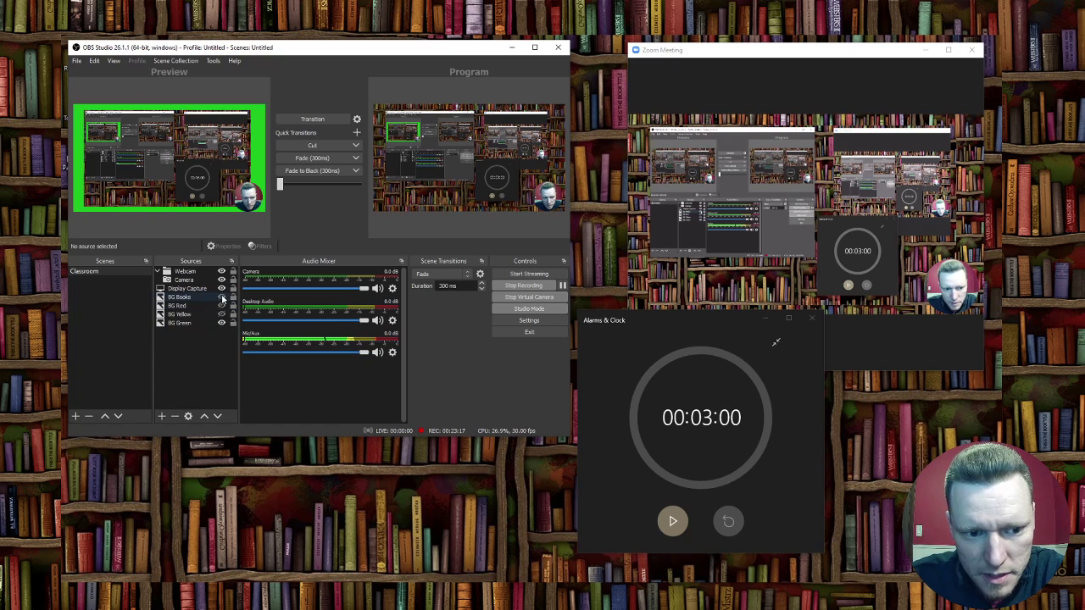
pyautogui.click(304, 121)
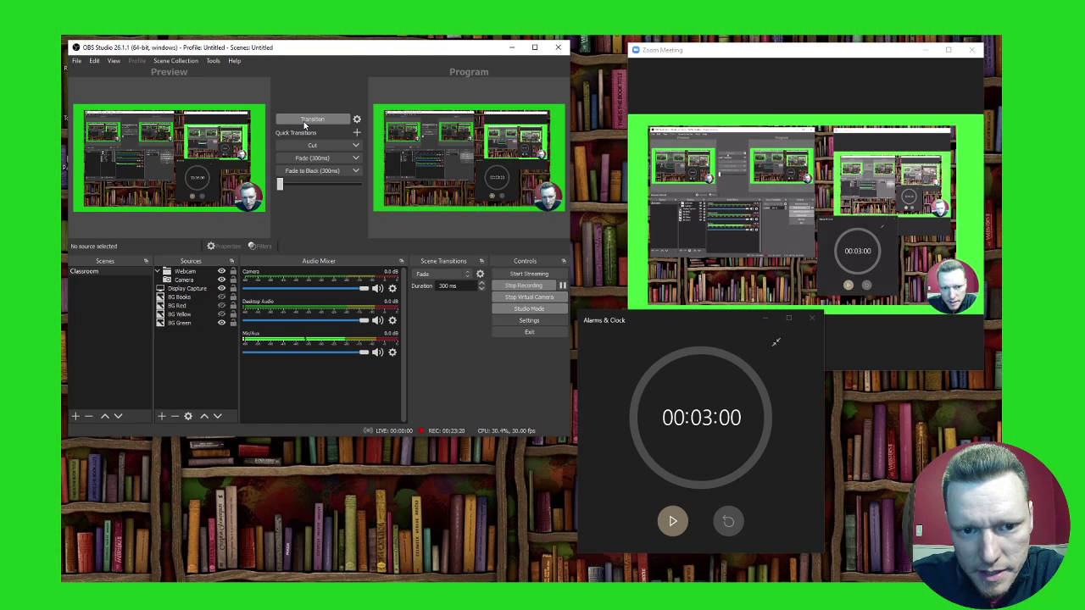
pyautogui.click(222, 314)
pyautogui.click(222, 305)
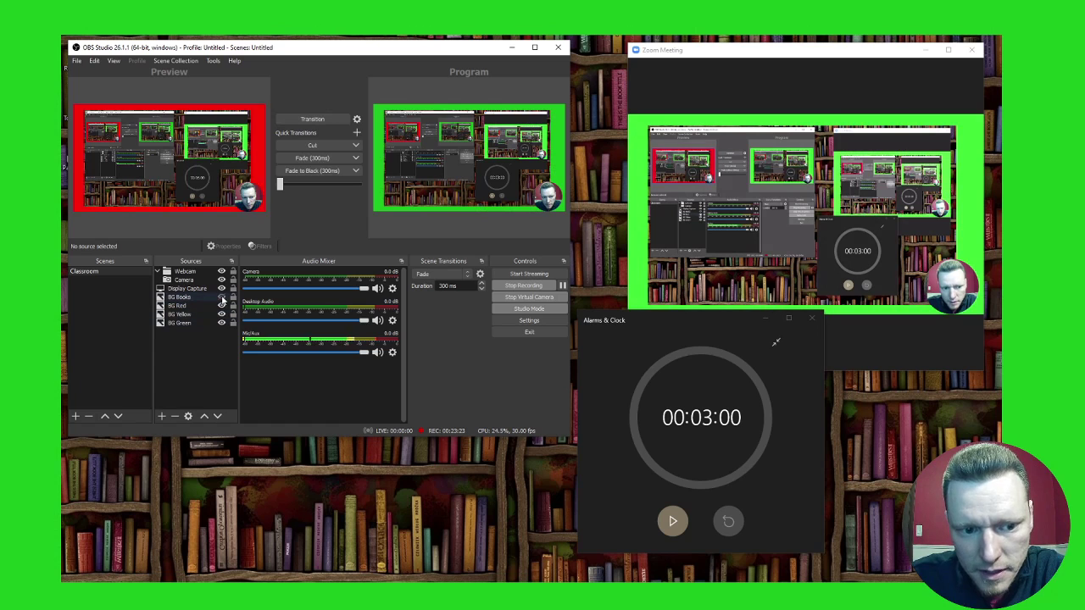
pyautogui.click(222, 297)
pyautogui.click(305, 119)
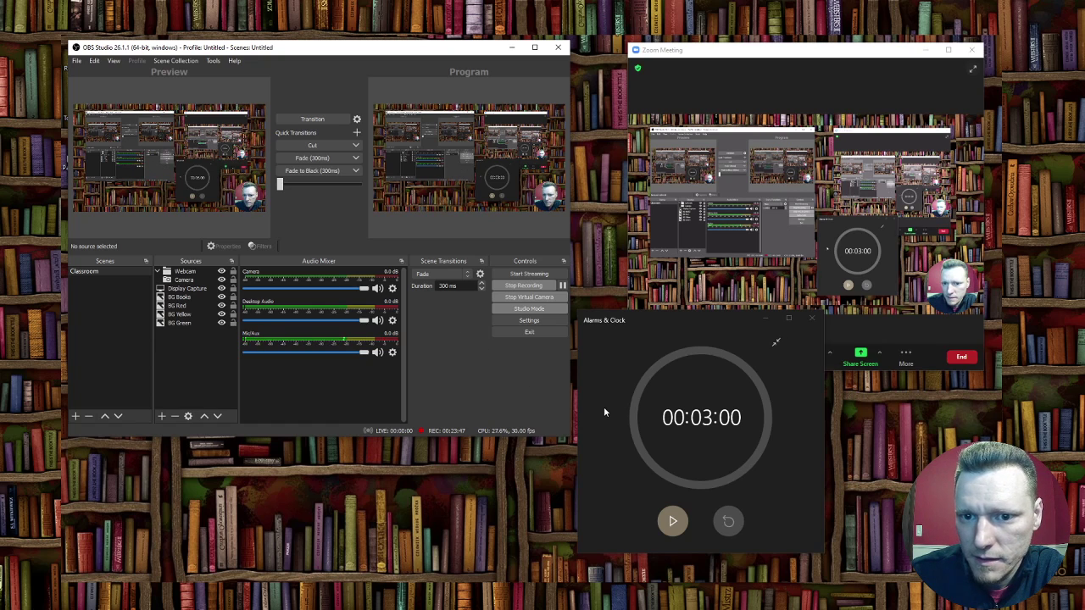
# Stop the OBS virtual camera, switch to the Zoom meeting, and turn off its video.
pyautogui.click(526, 298)
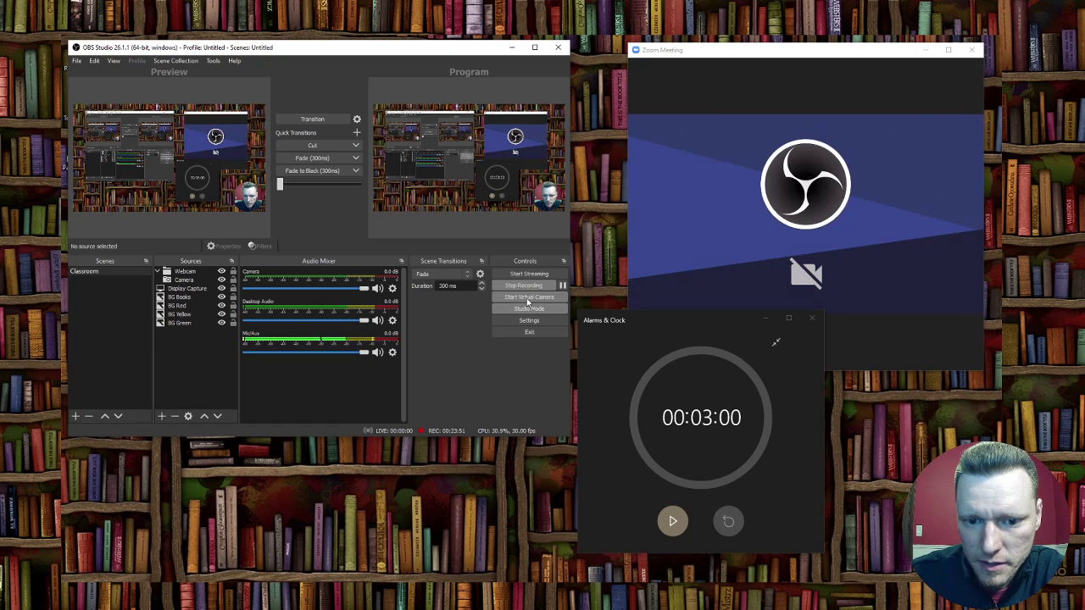
pyautogui.moveTo(683, 113)
pyautogui.click(710, 53)
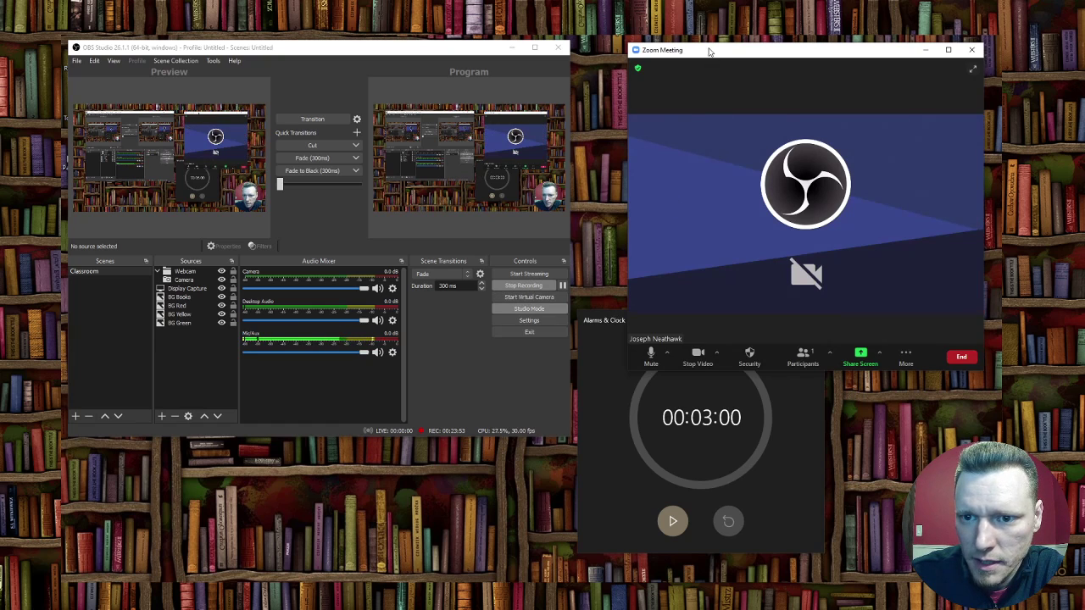
pyautogui.click(698, 354)
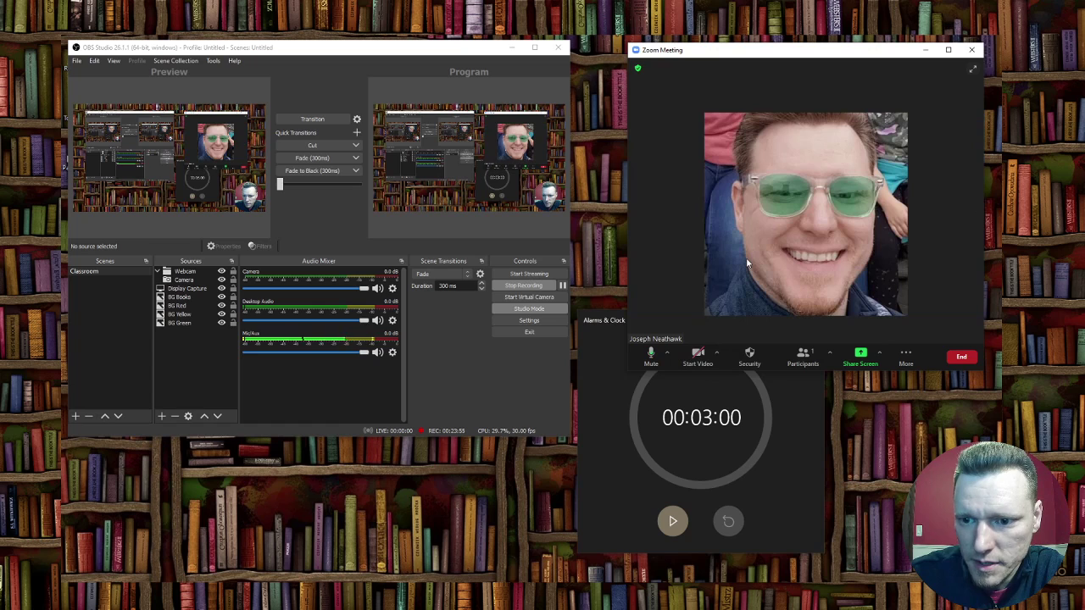